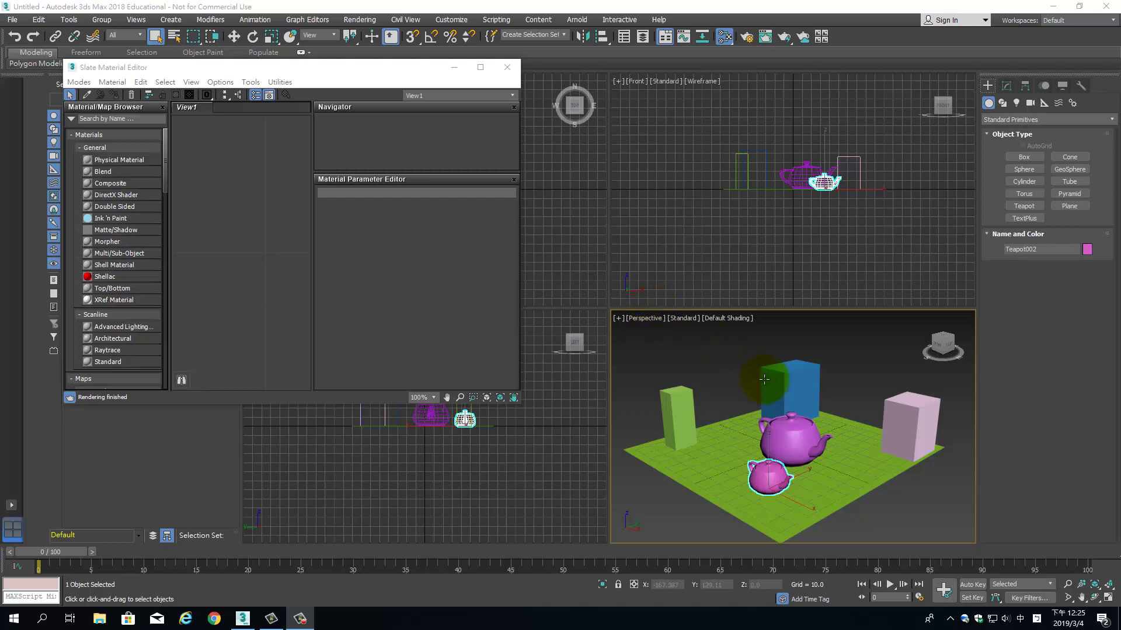
Reframe the Perspective view of the teapot scene and show the standard light types.
mouse_move(649, 313)
alt+middle_down()
mouse_move(823, 420)
mouse_move(876, 402)
mouse_move(859, 404)
alt+middle_up()
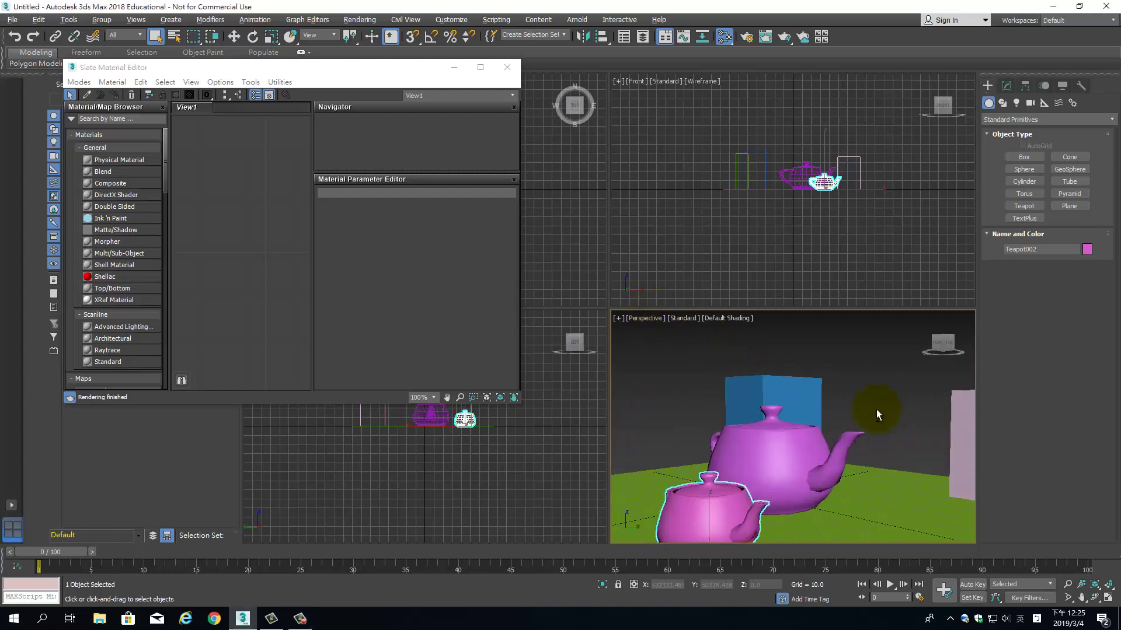
scroll(859, 404, down, 2)
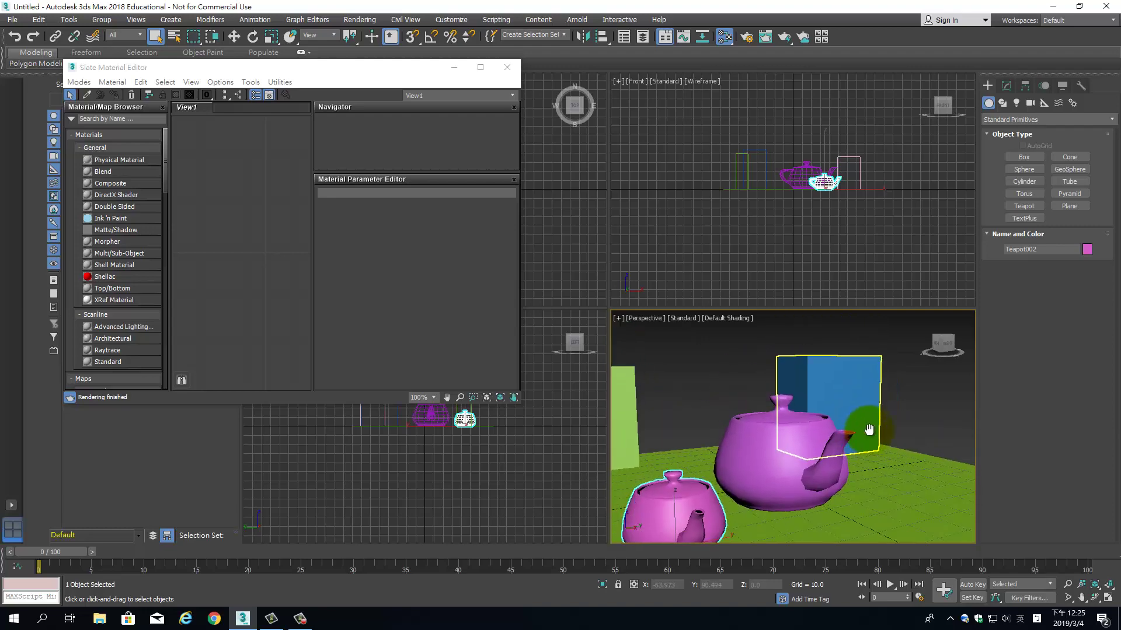
scroll(859, 404, down, 3)
scroll(861, 418, up, 2)
mouse_move(861, 421)
middle_down()
mouse_move(811, 435)
mouse_move(801, 427)
middle_up()
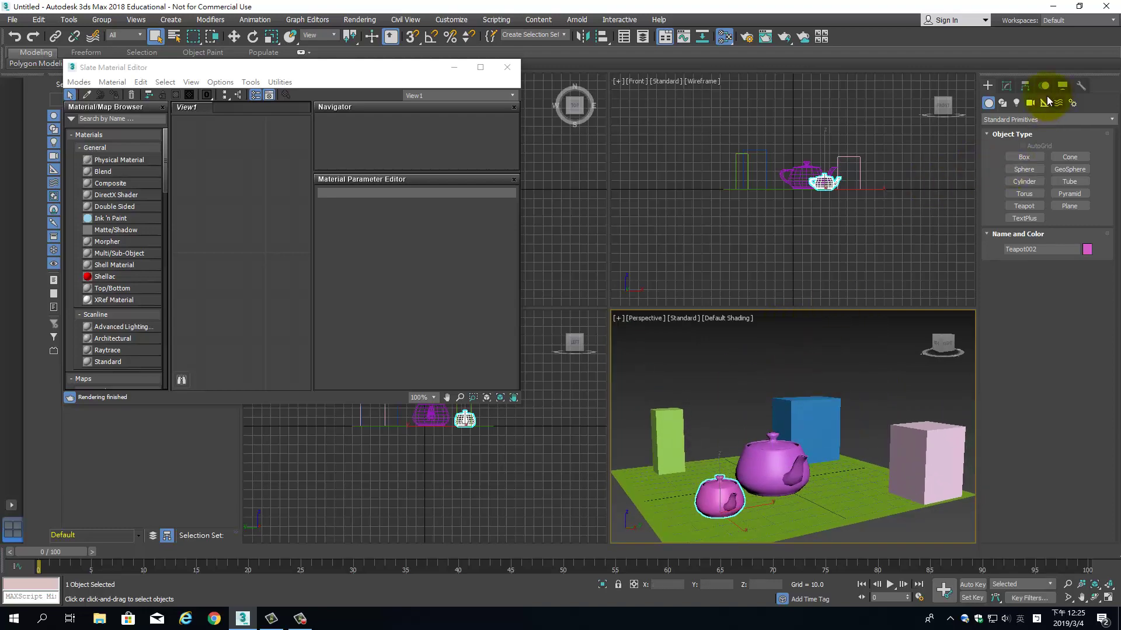
click(1016, 102)
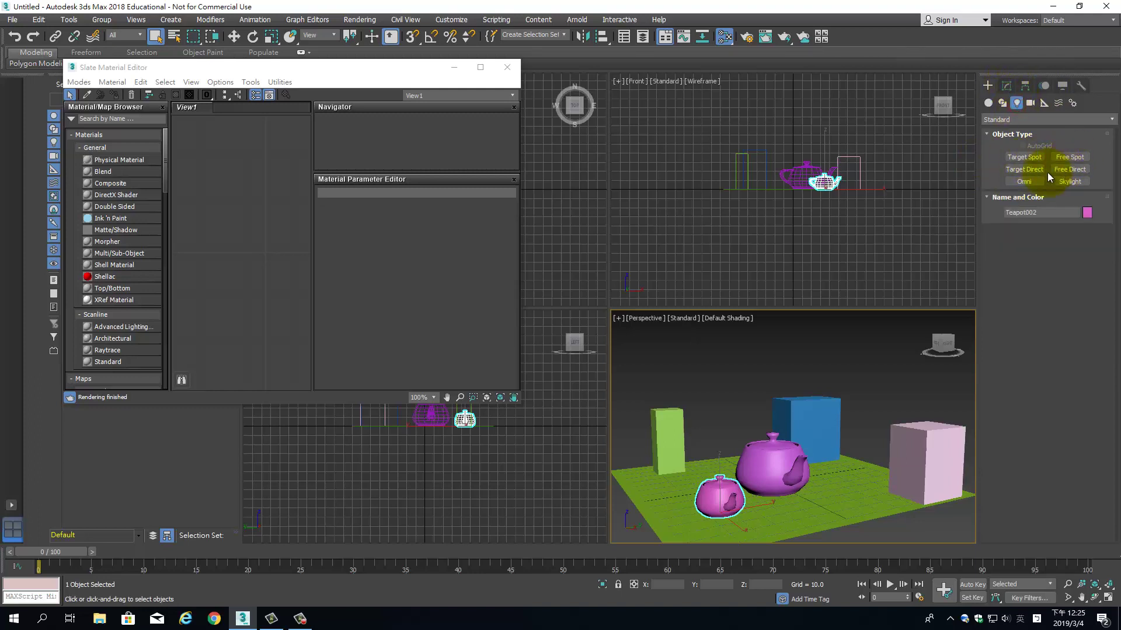
Create a Target Direct light in the Front viewport aimed at the teapot.
click(1063, 170)
click(1013, 169)
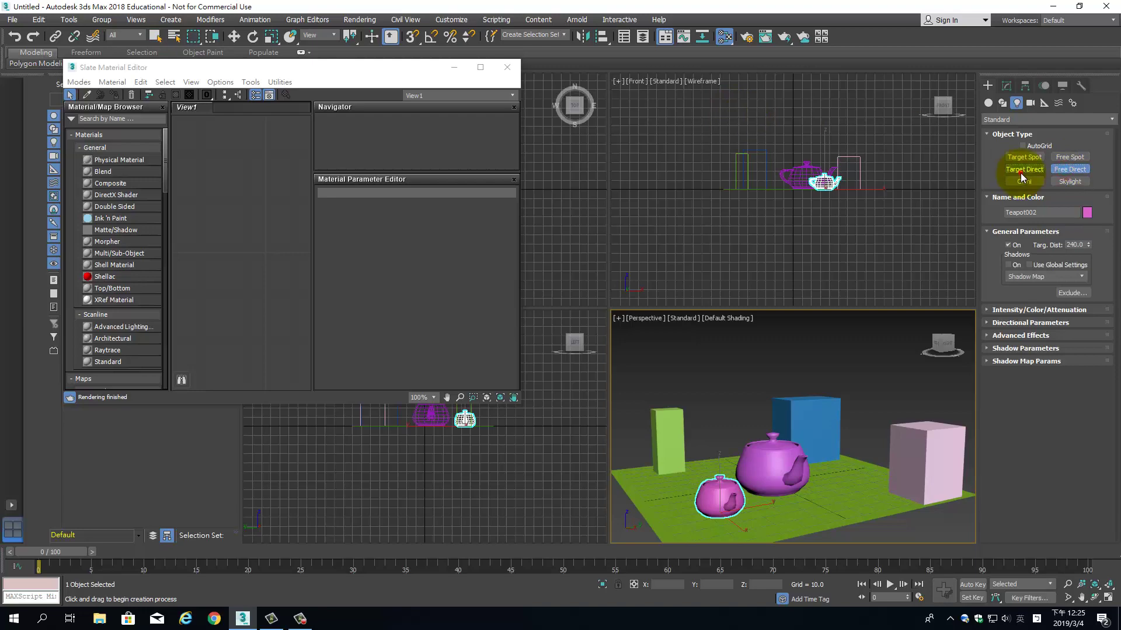
scroll(778, 195, down, 3)
click(849, 107)
drag(806, 132, 742, 231)
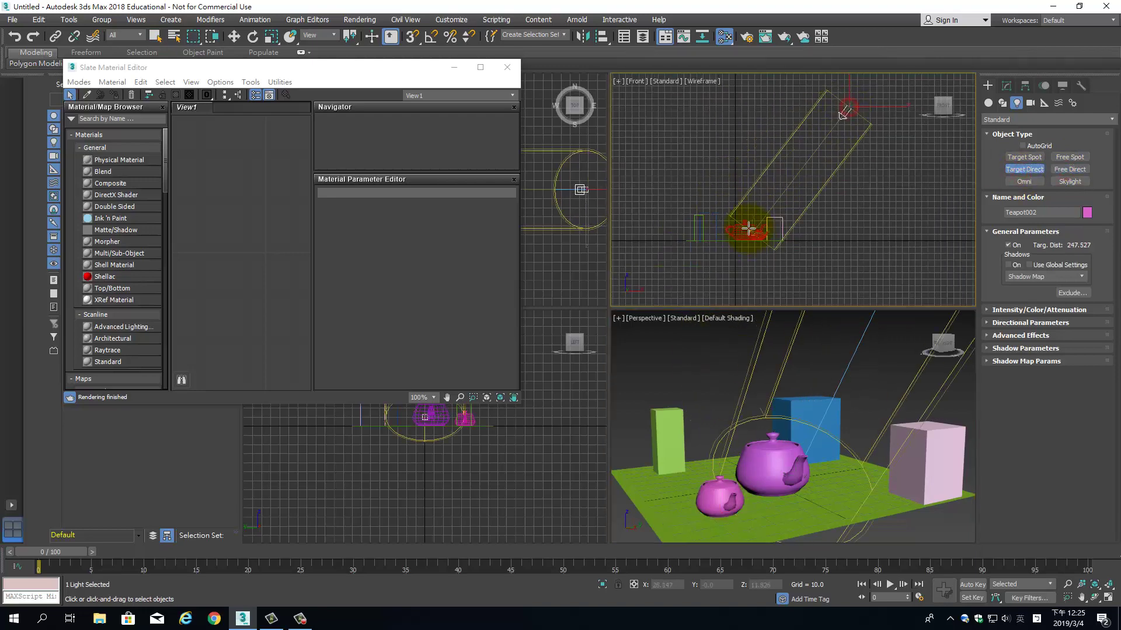
Enable Ray Traced Shadows on the light and set Hotspot 117, Falloff 119.
click(1006, 85)
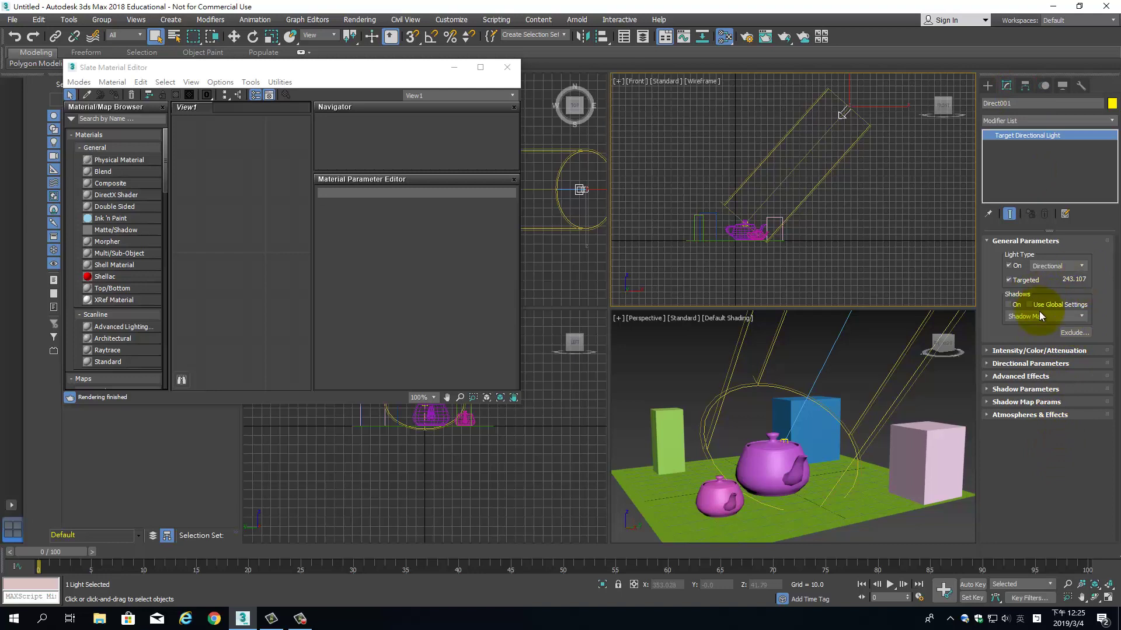
click(1016, 306)
click(1050, 317)
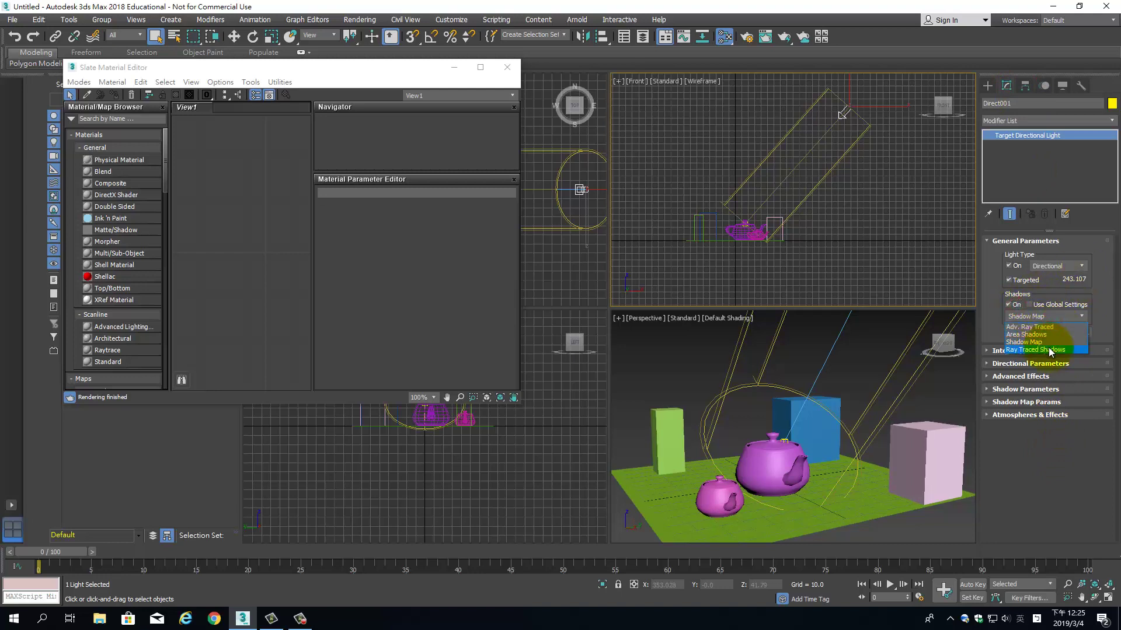
click(1045, 349)
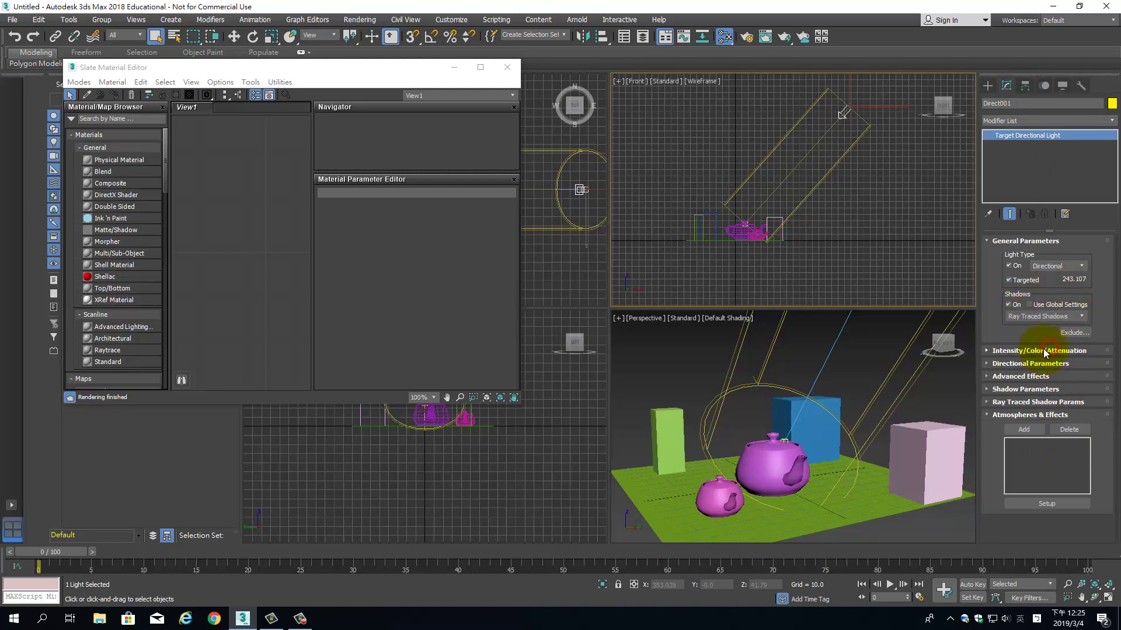
click(1042, 363)
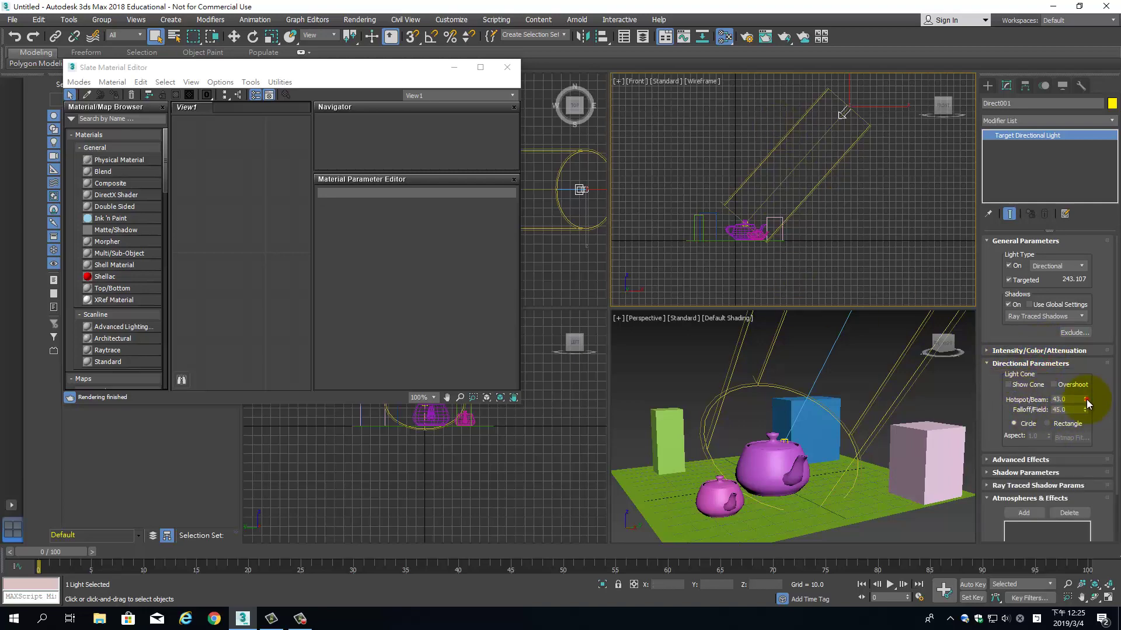
drag(1087, 403, 1093, 355)
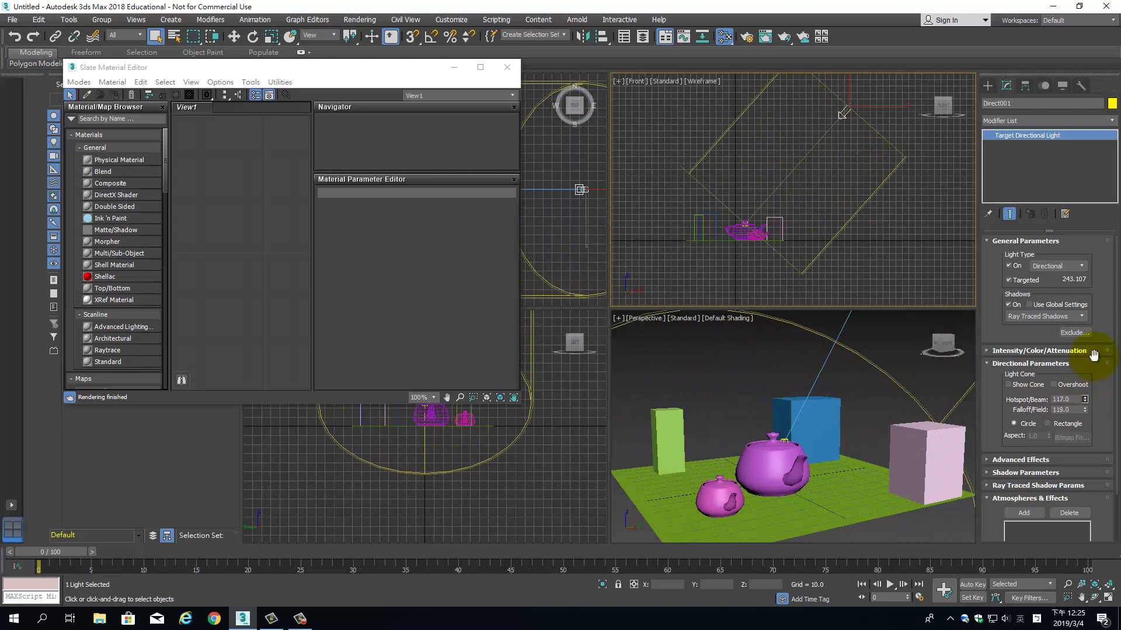
alt+middle_drag(761, 414, 863, 132)
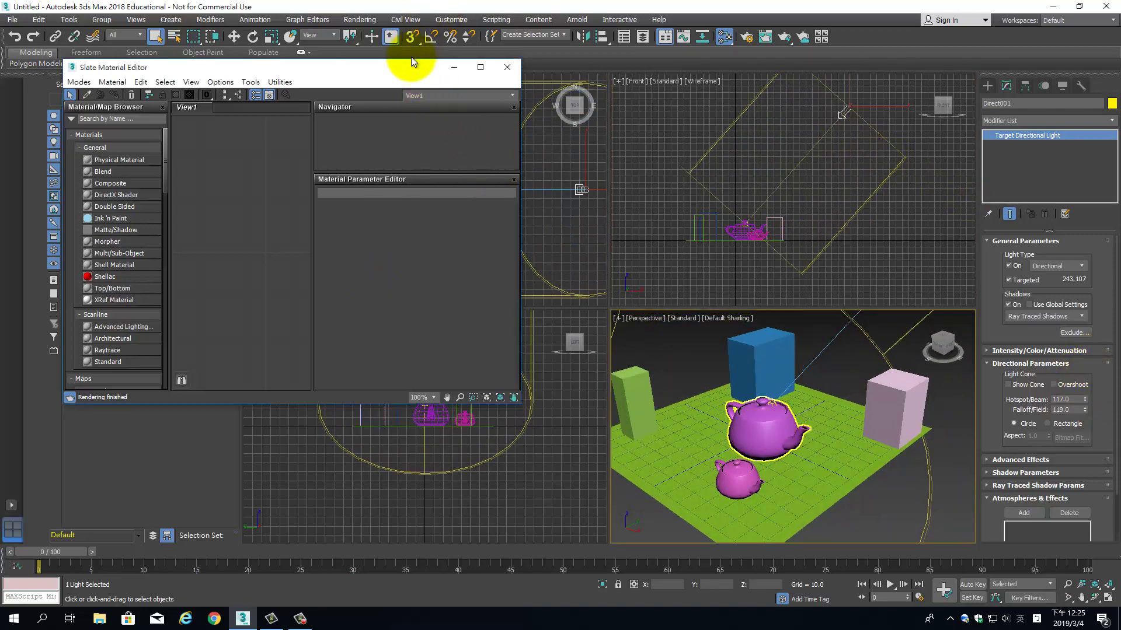
Move the directional light Direct001 up-left in the Top viewport.
drag(412, 67, 482, 281)
right_click(544, 215)
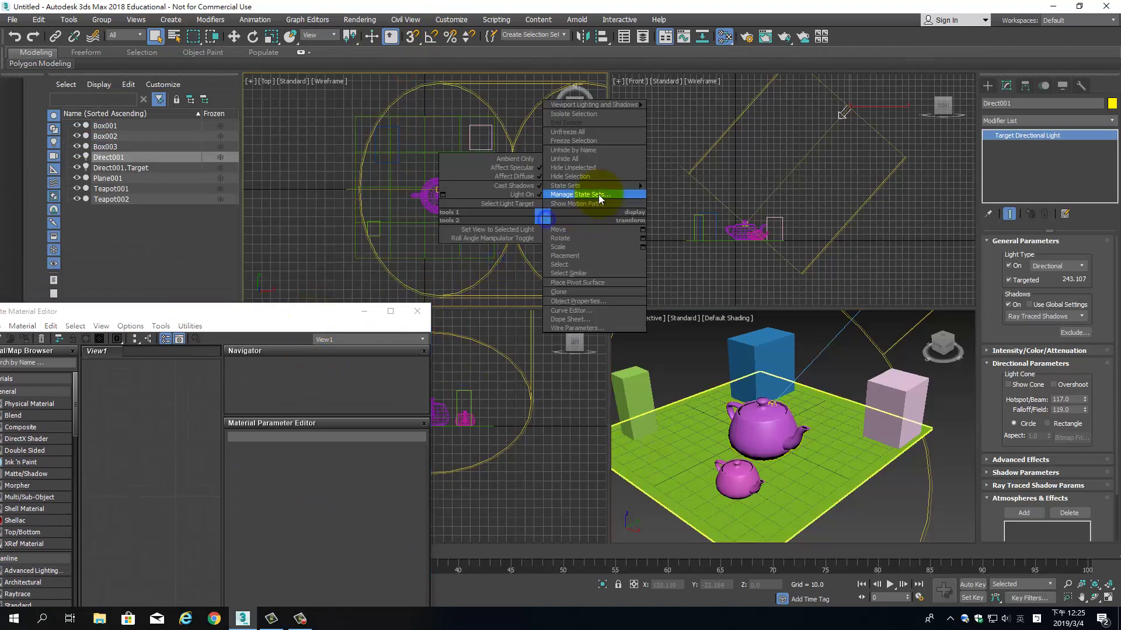
click(584, 225)
drag(598, 176, 568, 91)
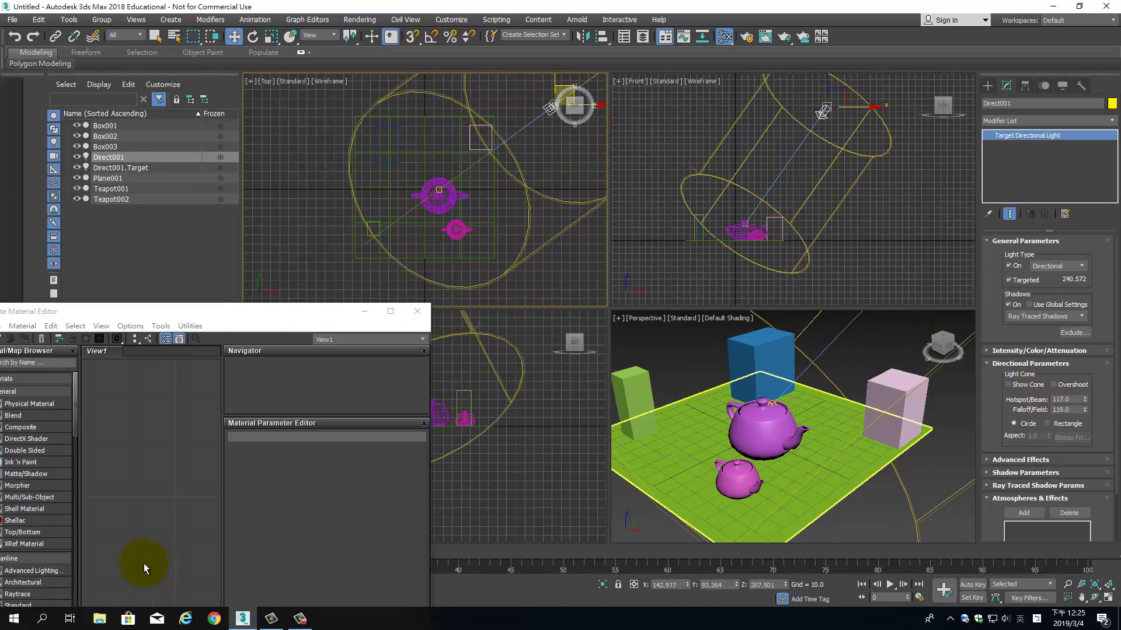
Select all seven scene objects and bring the Slate Material Editor back into view.
right_click(747, 280)
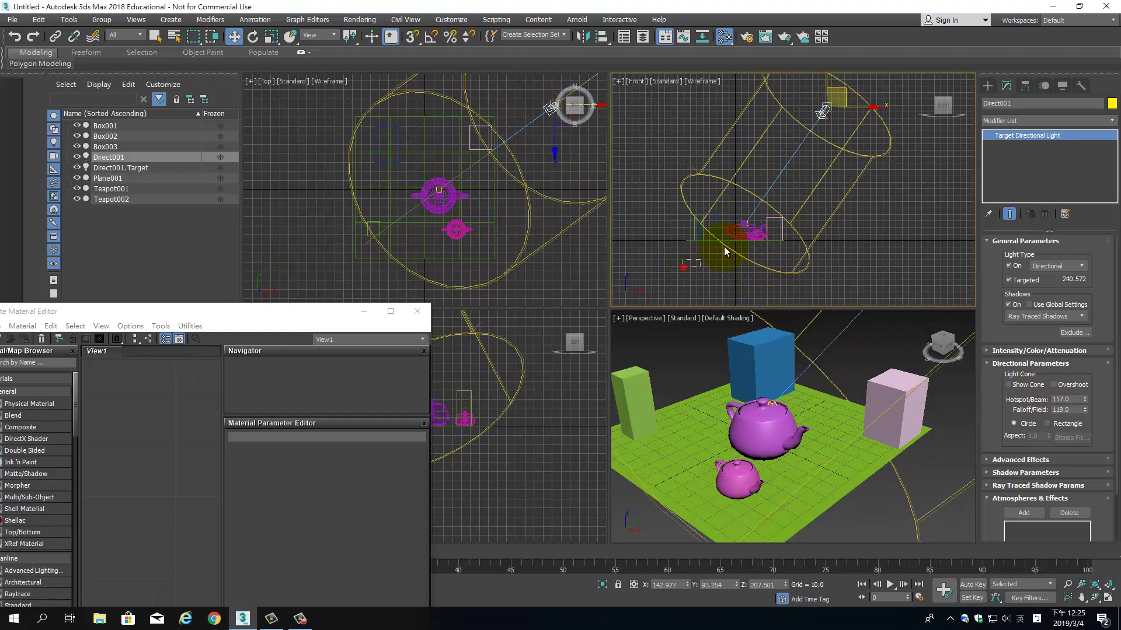
key(ctrl+a)
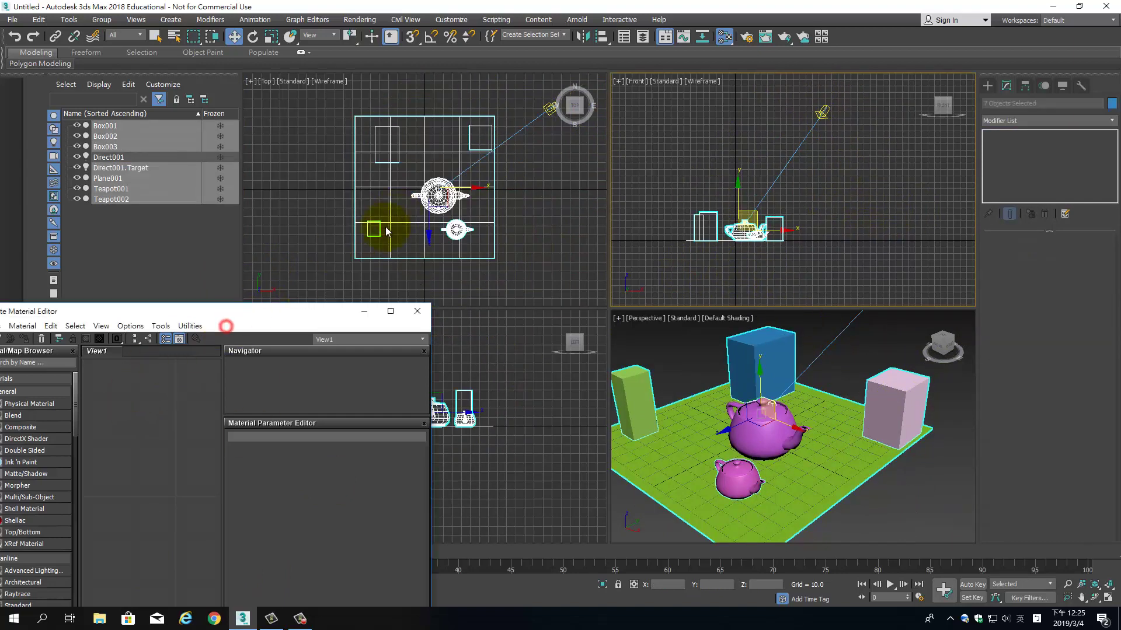
mouse_move(268, 319)
mouse_down()
mouse_move(406, 125)
mouse_move(367, 98)
mouse_up()
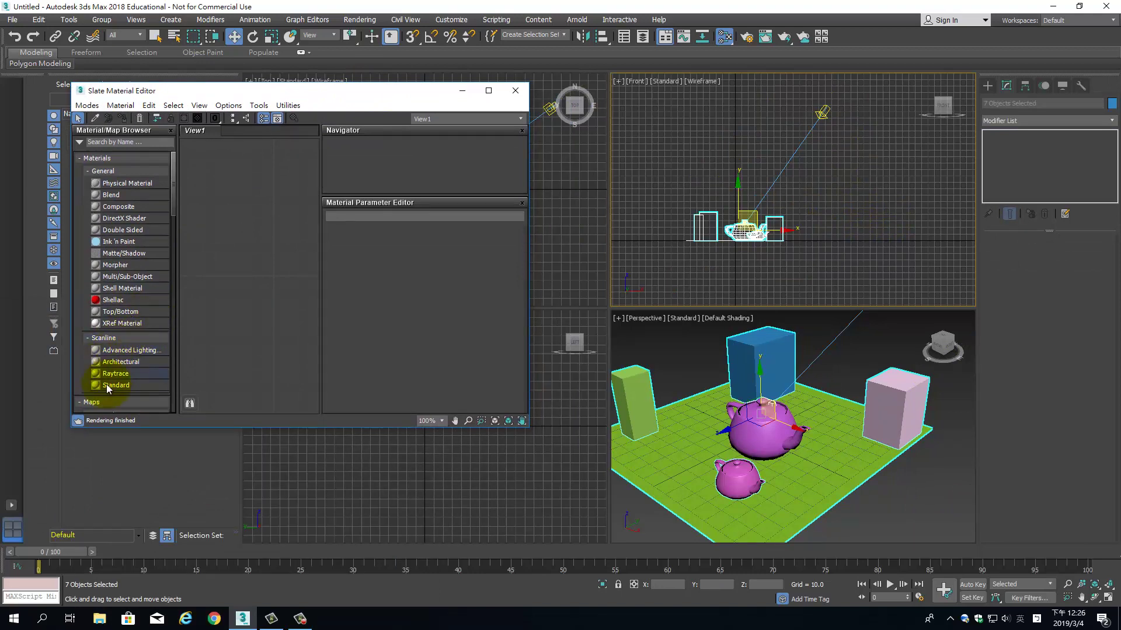
Assign a new Standard material, Material #47, to all objects and close the editor.
drag(107, 384, 265, 265)
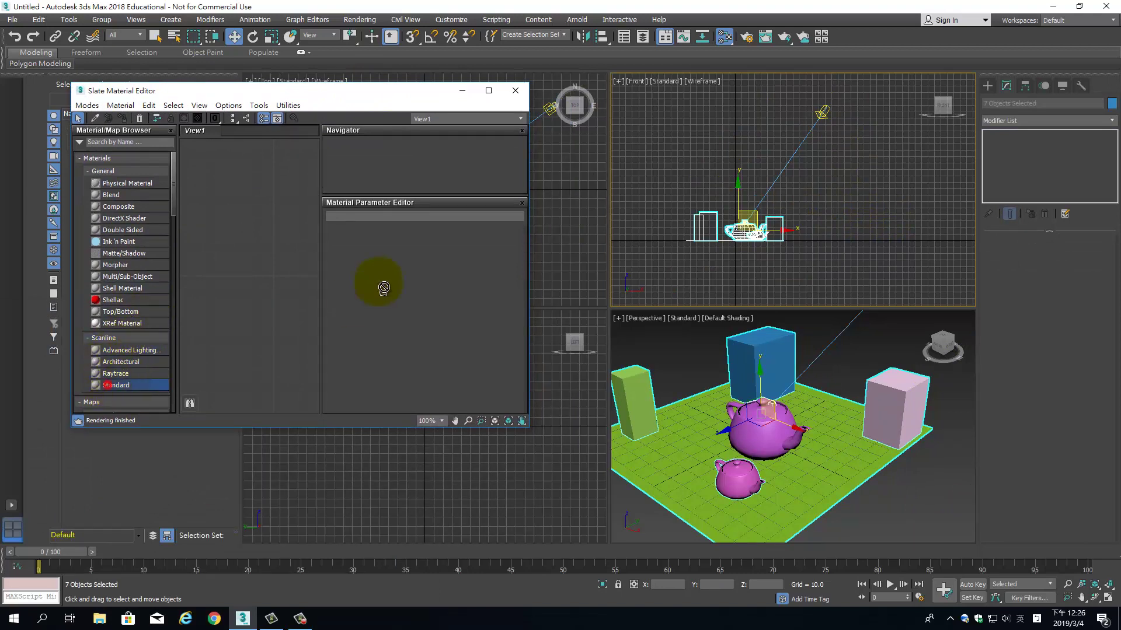
click(120, 118)
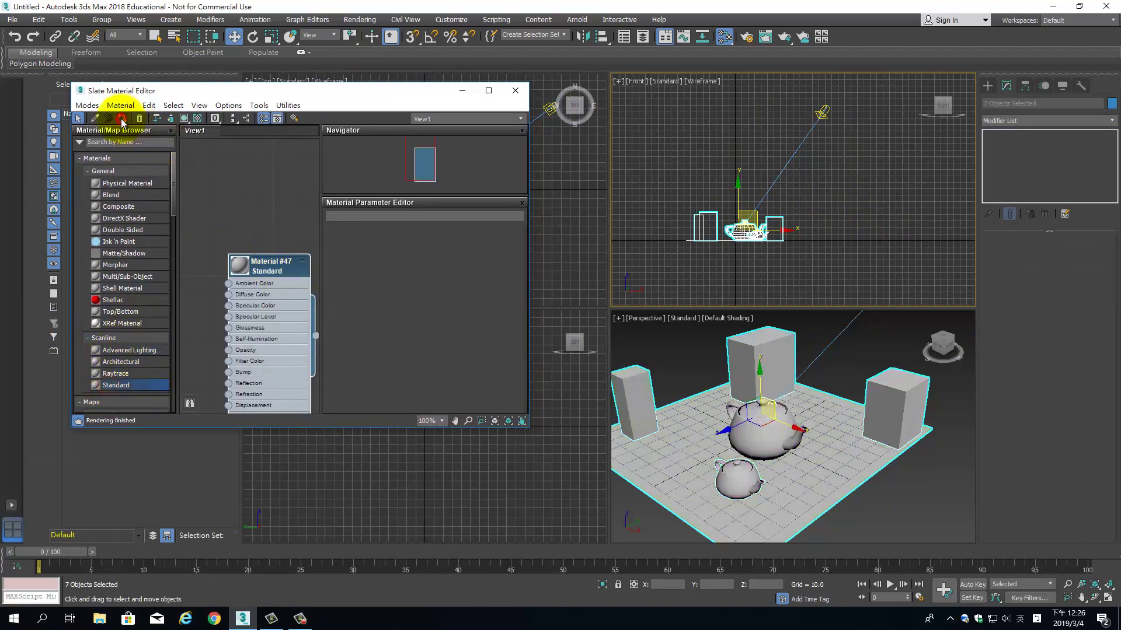
click(514, 91)
alt+middle_drag(804, 433, 860, 467)
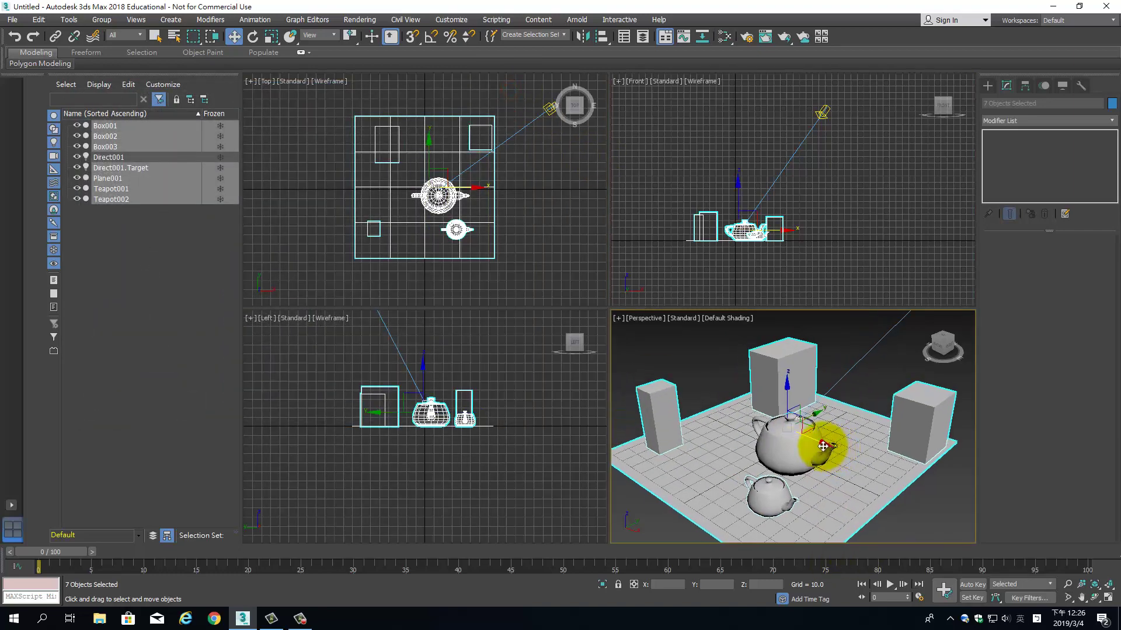
scroll(847, 453, up, 3)
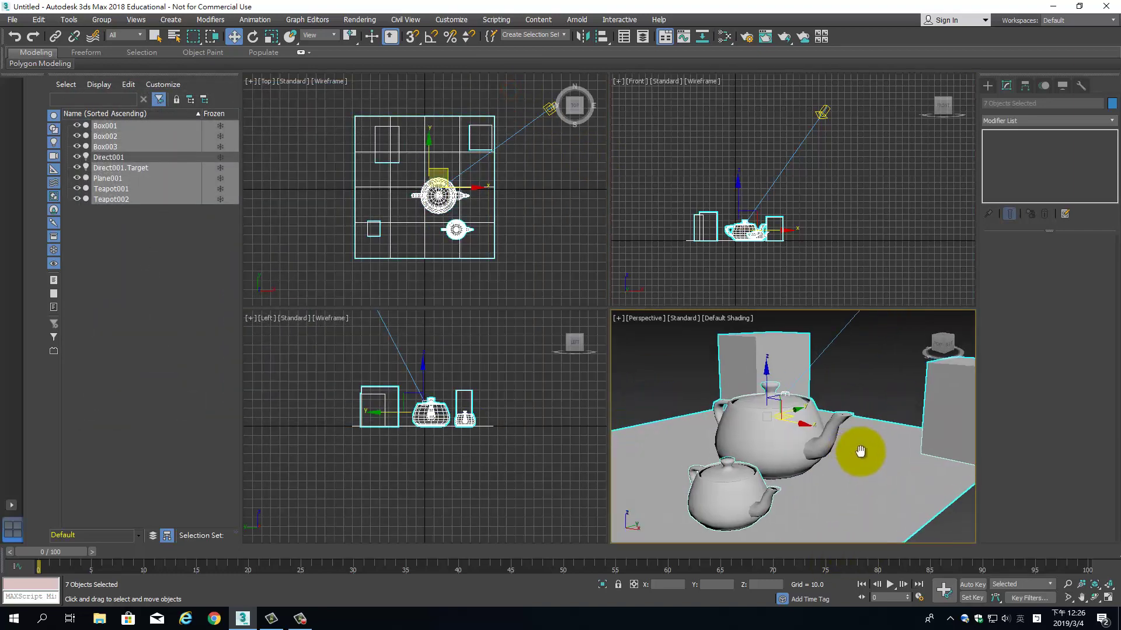
scroll(850, 453, up, 2)
Set output size to HDTV (video) 1280x720 and render the maximized Perspective view.
key(alt+w)
middle_drag(759, 400, 775, 409)
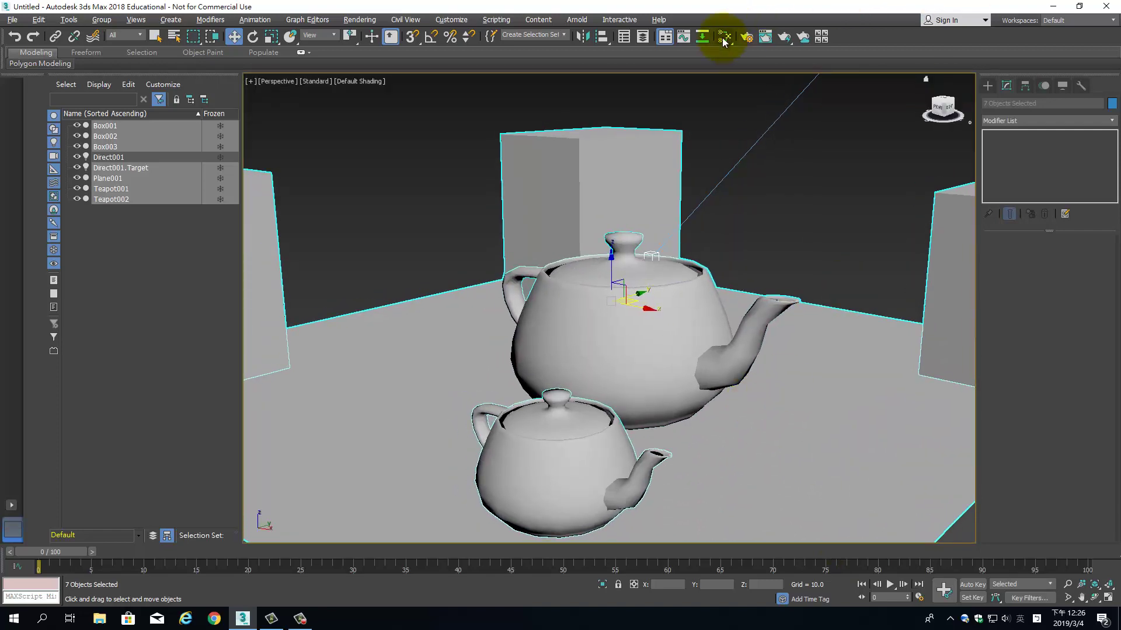
click(753, 41)
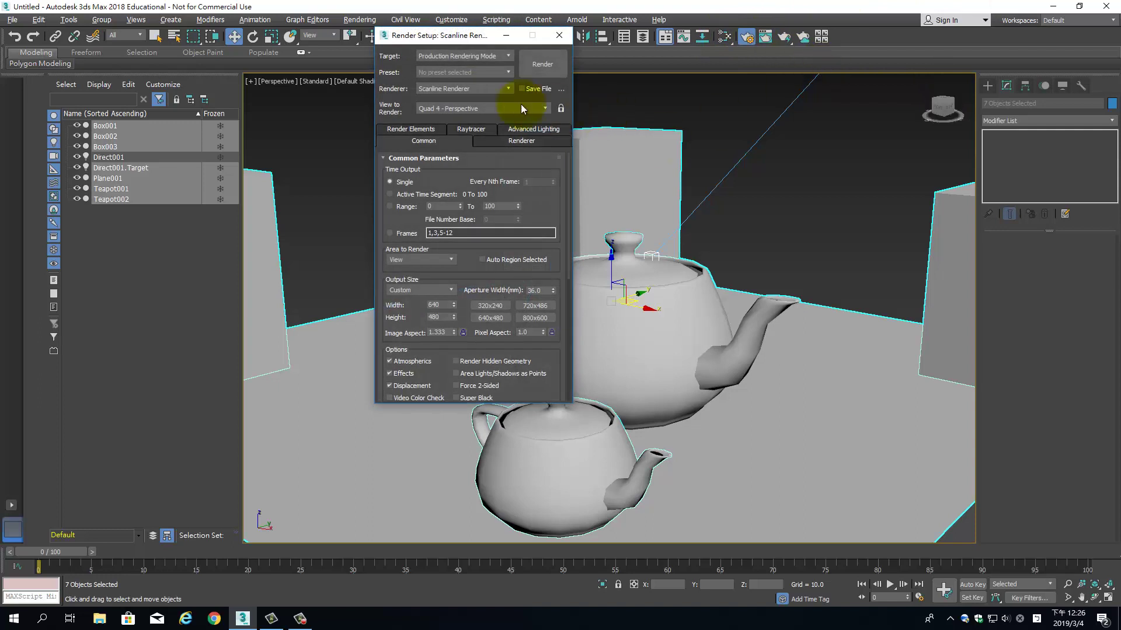
click(450, 288)
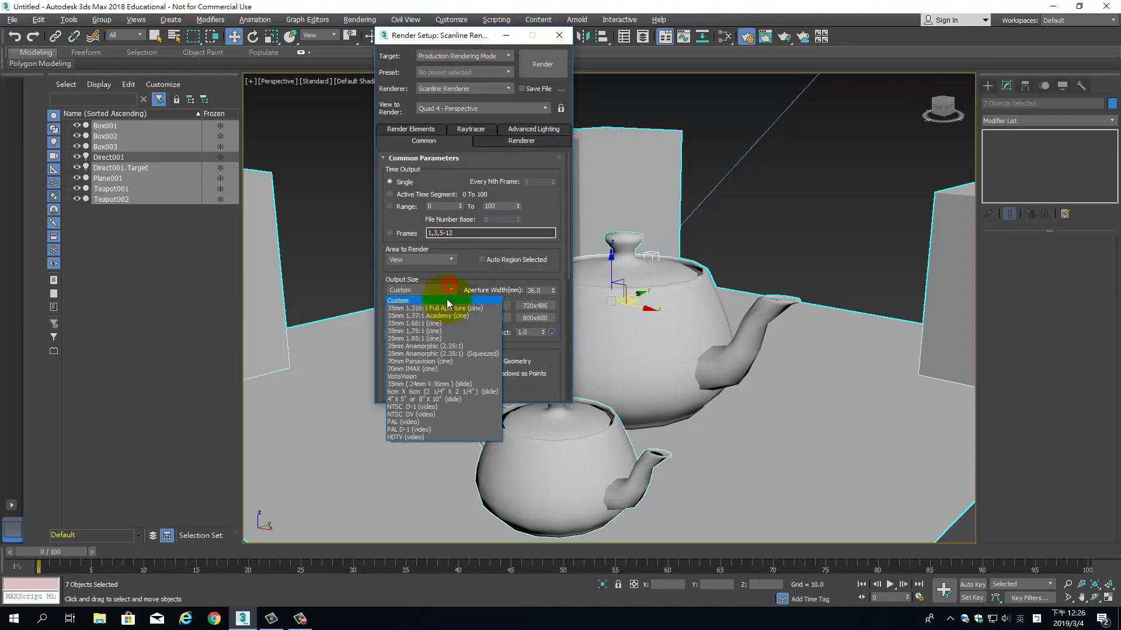
click(438, 436)
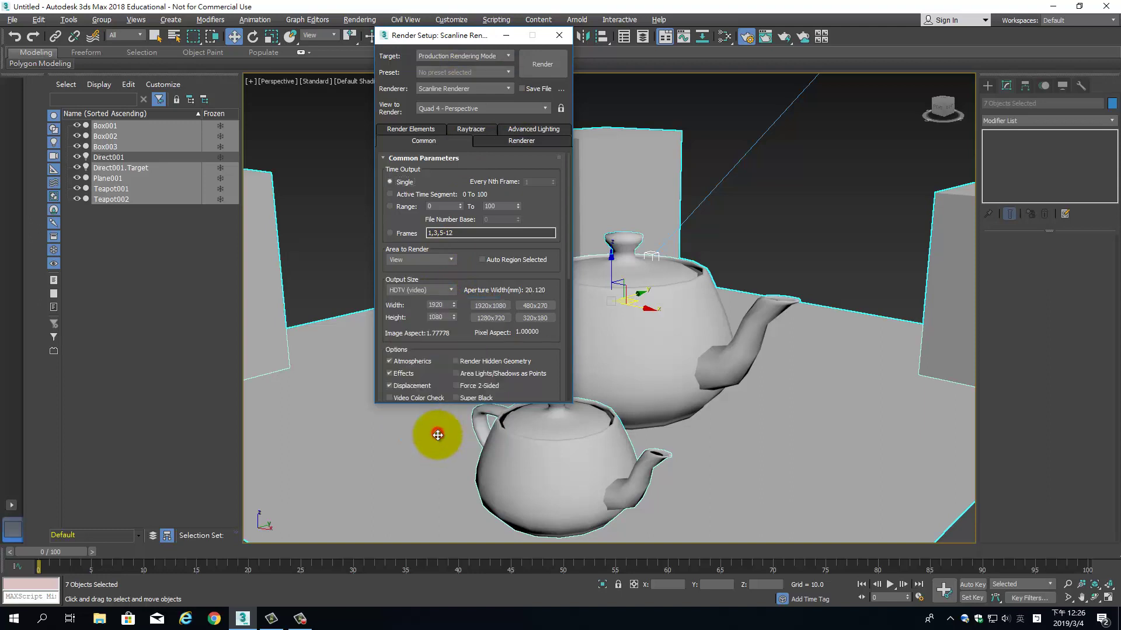
click(494, 319)
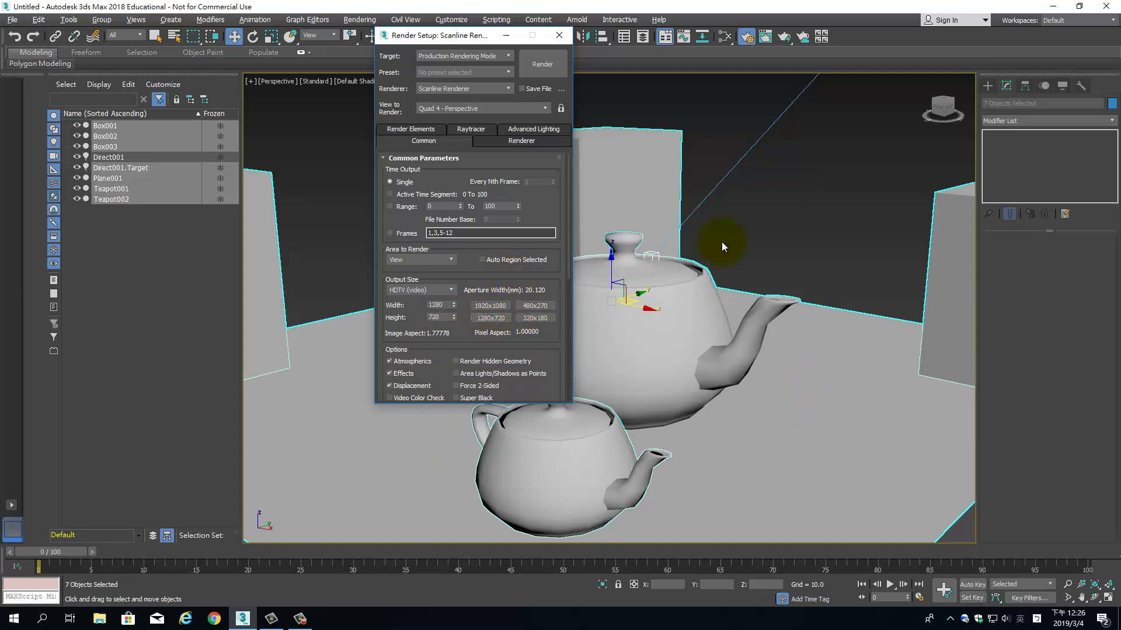
click(550, 69)
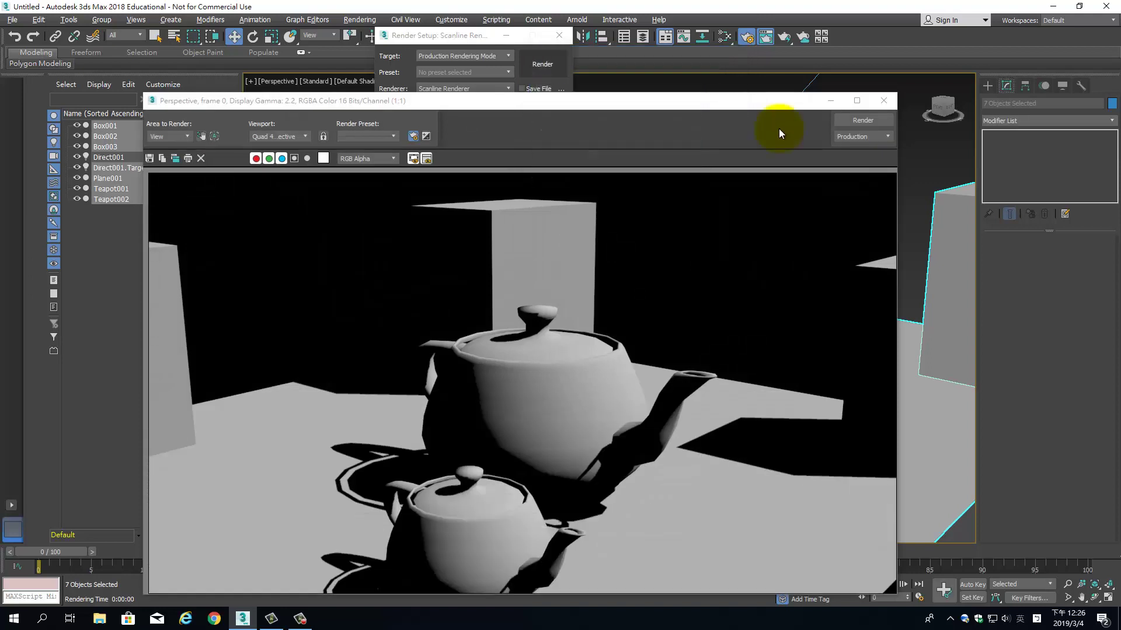
Close Render Setup and the Rendered Frame Window, then widen the Perspective viewport.
mouse_move(804, 103)
mouse_down()
mouse_move(709, 57)
mouse_move(681, 61)
mouse_up()
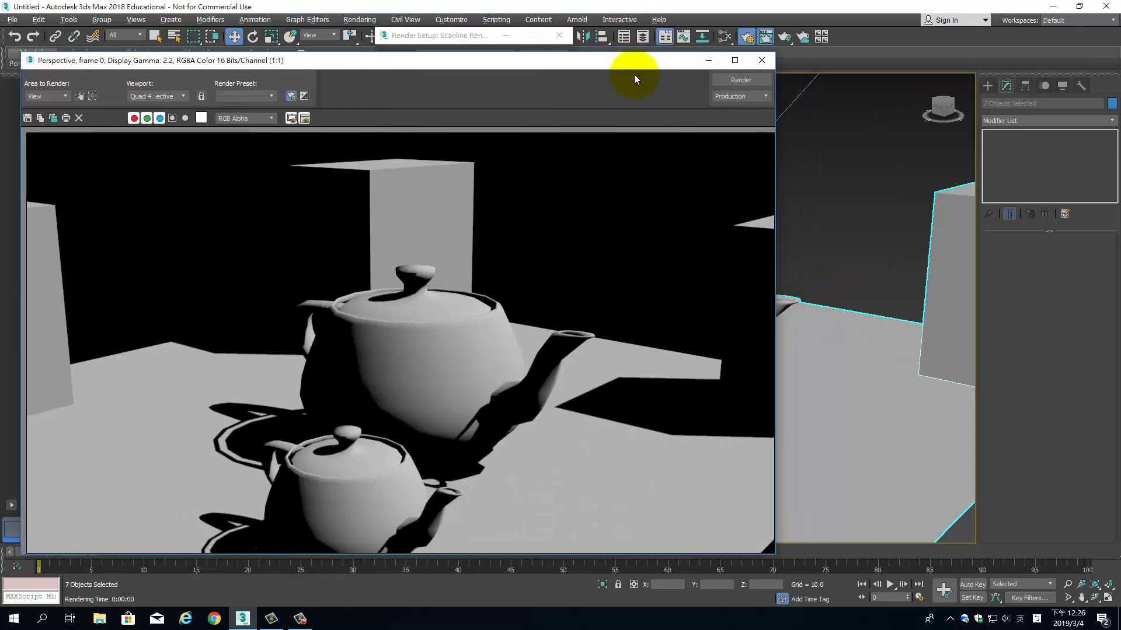
mouse_move(635, 69)
mouse_down()
mouse_move(323, 72)
mouse_move(366, 73)
mouse_up()
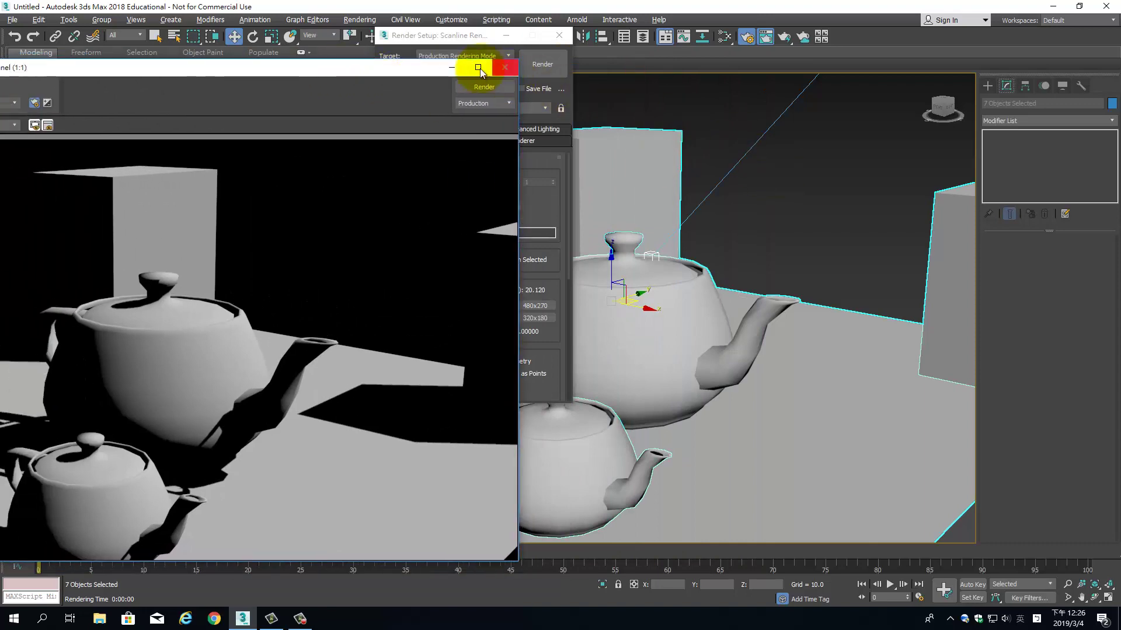
click(559, 35)
mouse_move(367, 71)
mouse_down()
mouse_move(852, 73)
mouse_move(166, 69)
mouse_move(559, 54)
mouse_move(972, 73)
mouse_move(198, 5)
mouse_up()
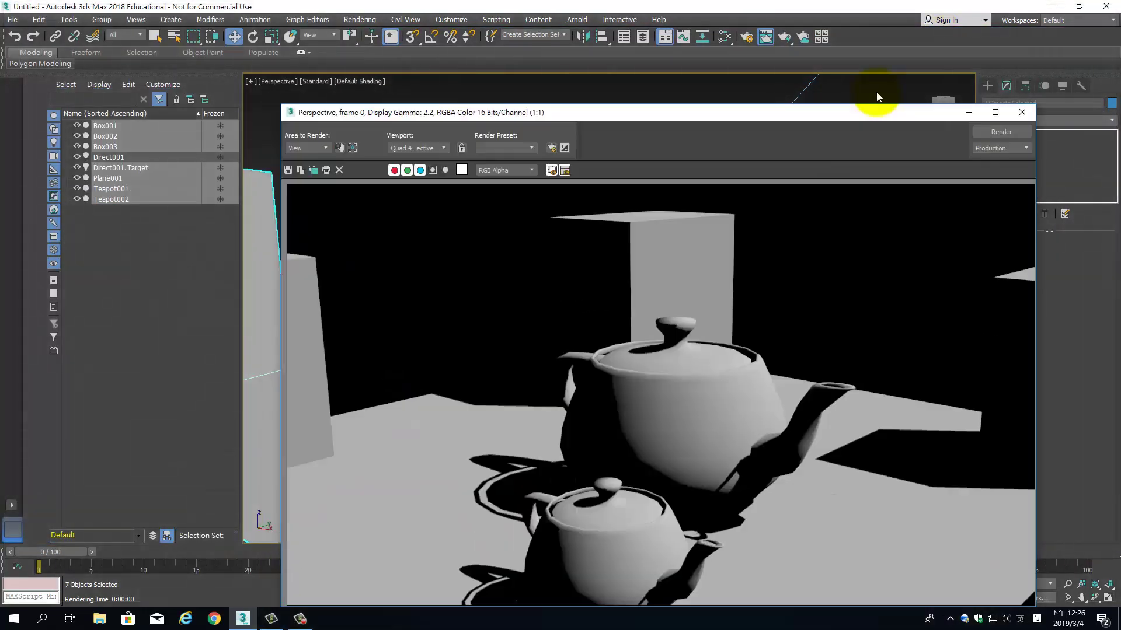
drag(198, 5, 863, 82)
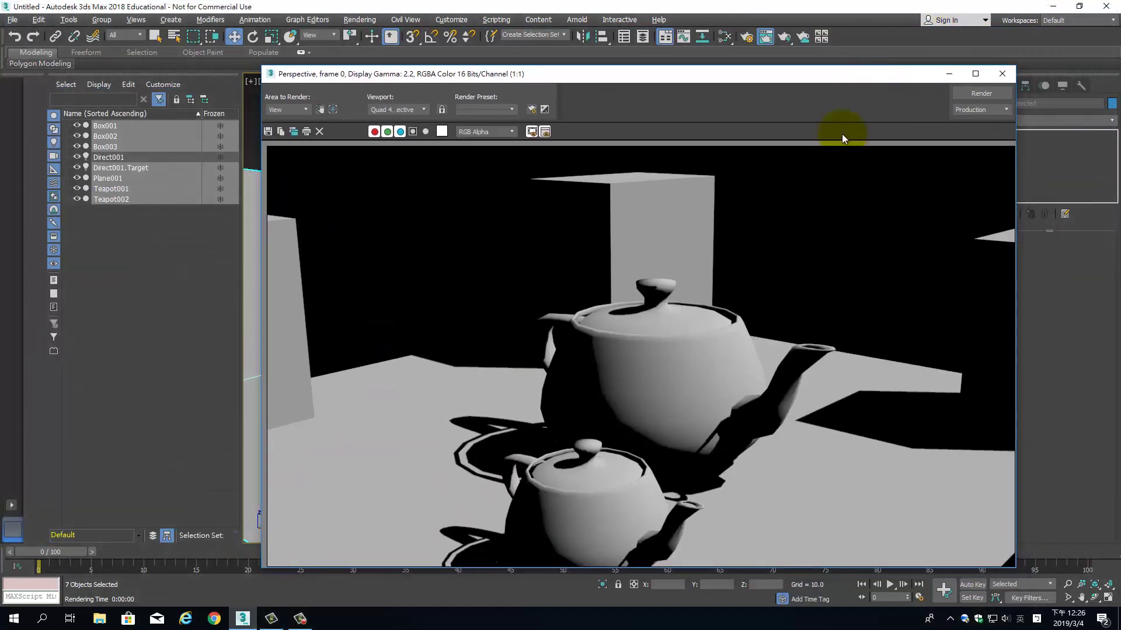
click(1002, 74)
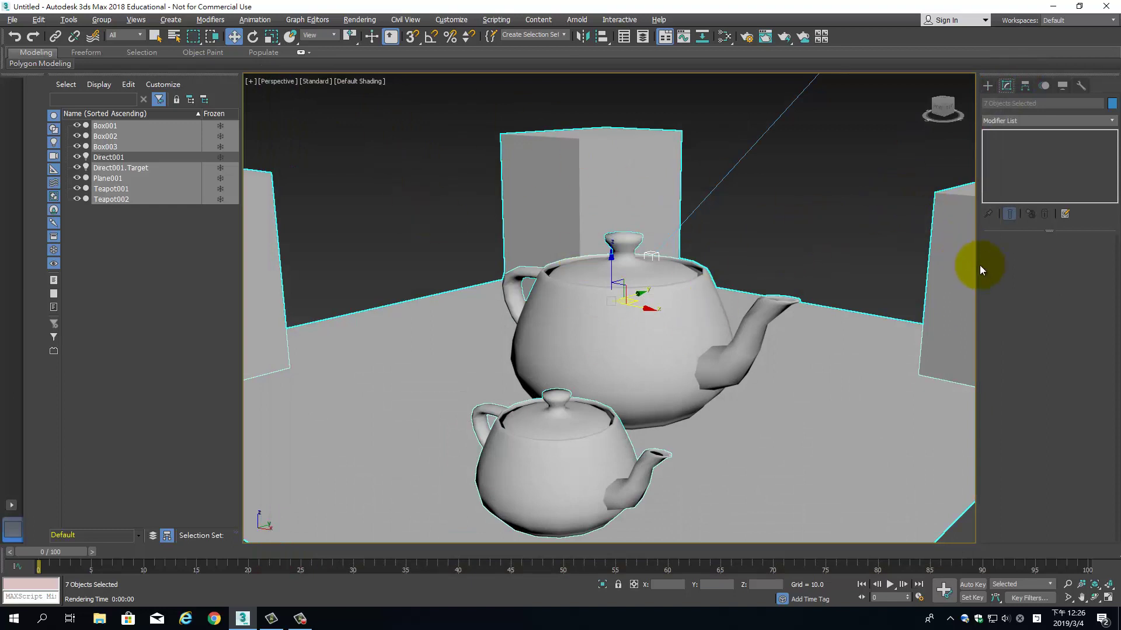
drag(978, 264, 1001, 261)
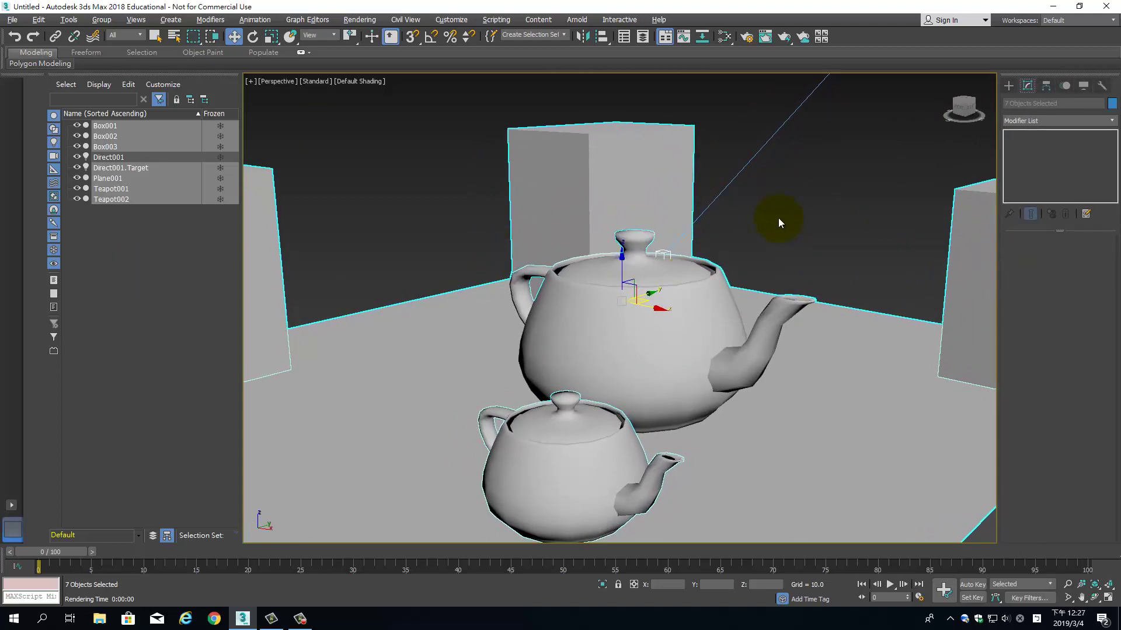
Show Safe Frames in the Perspective viewport, reframe the teapots, and render a test.
click(282, 81)
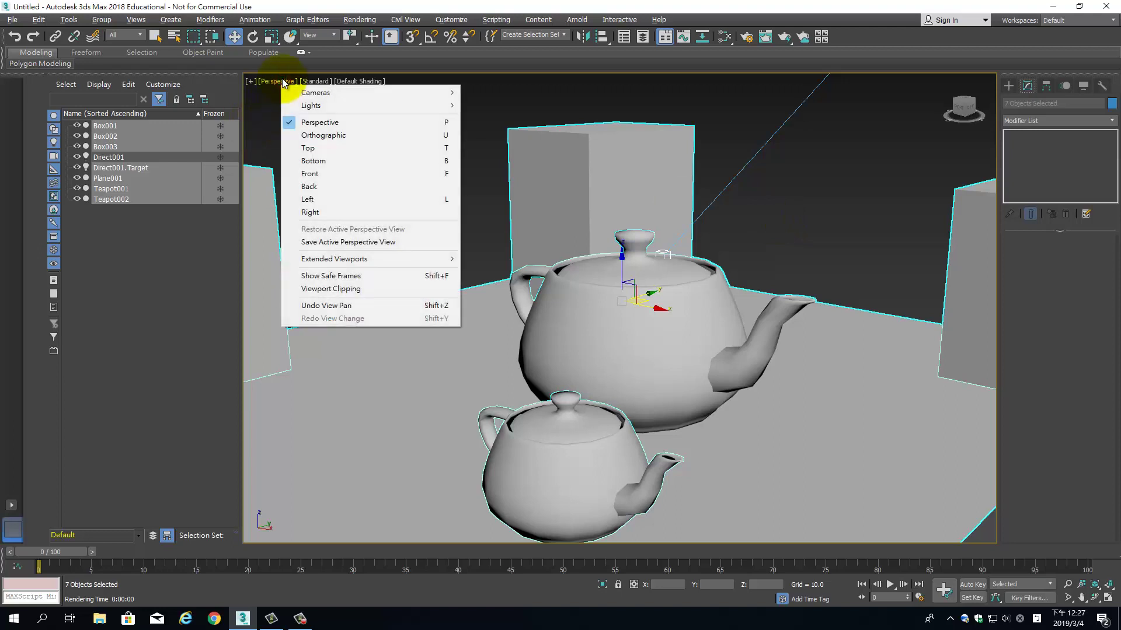
click(375, 272)
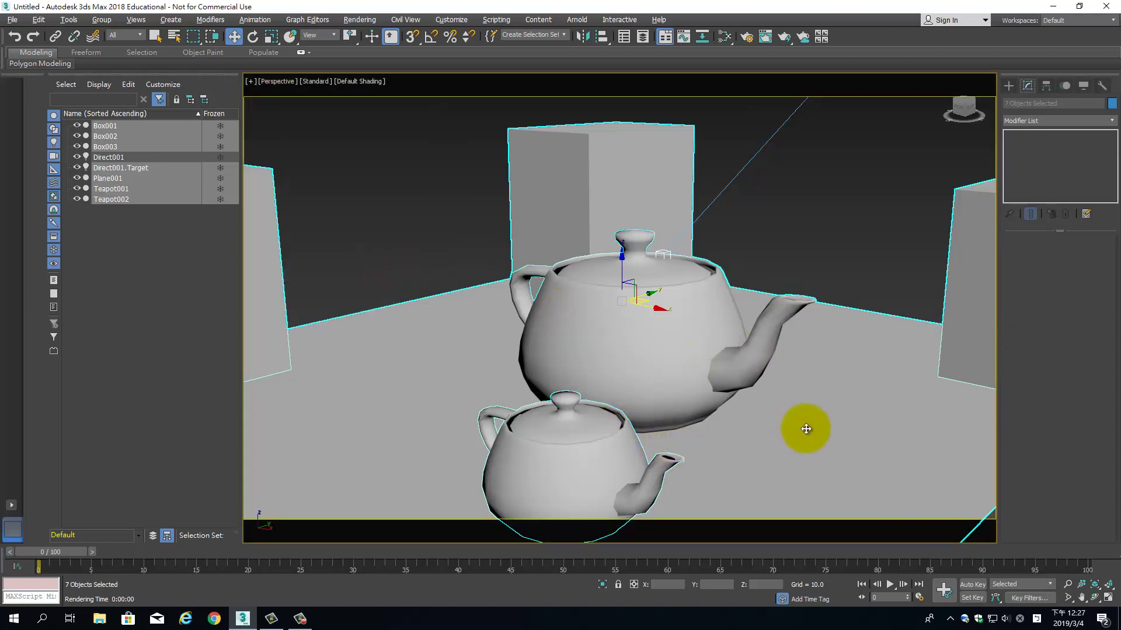
mouse_move(813, 460)
middle_down()
mouse_move(811, 424)
mouse_move(801, 426)
mouse_move(813, 430)
middle_up()
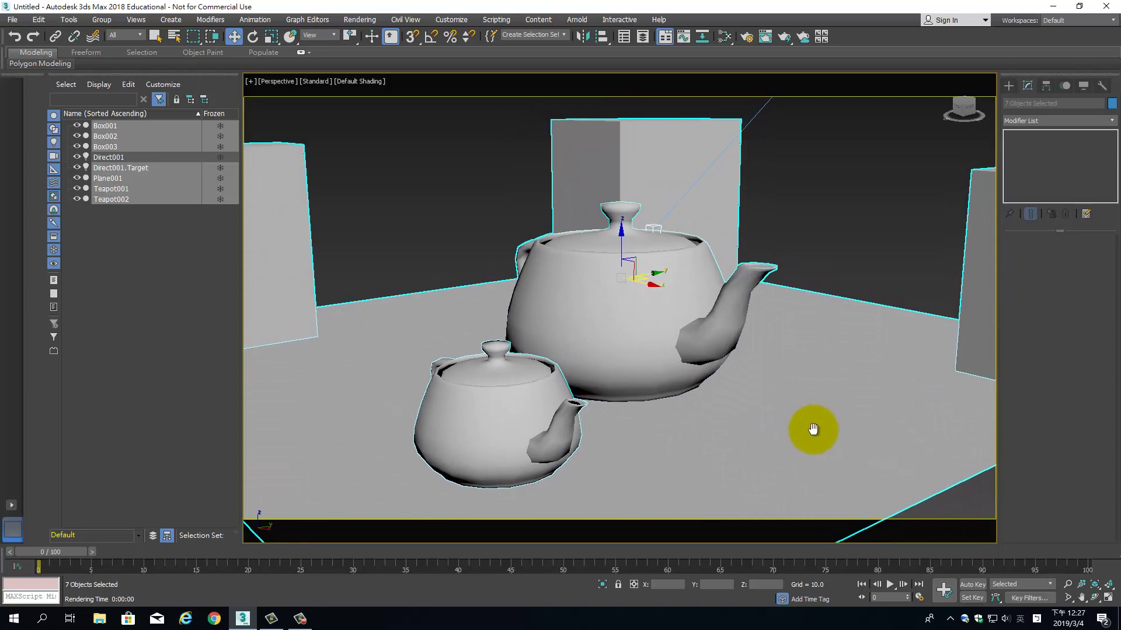
click(783, 36)
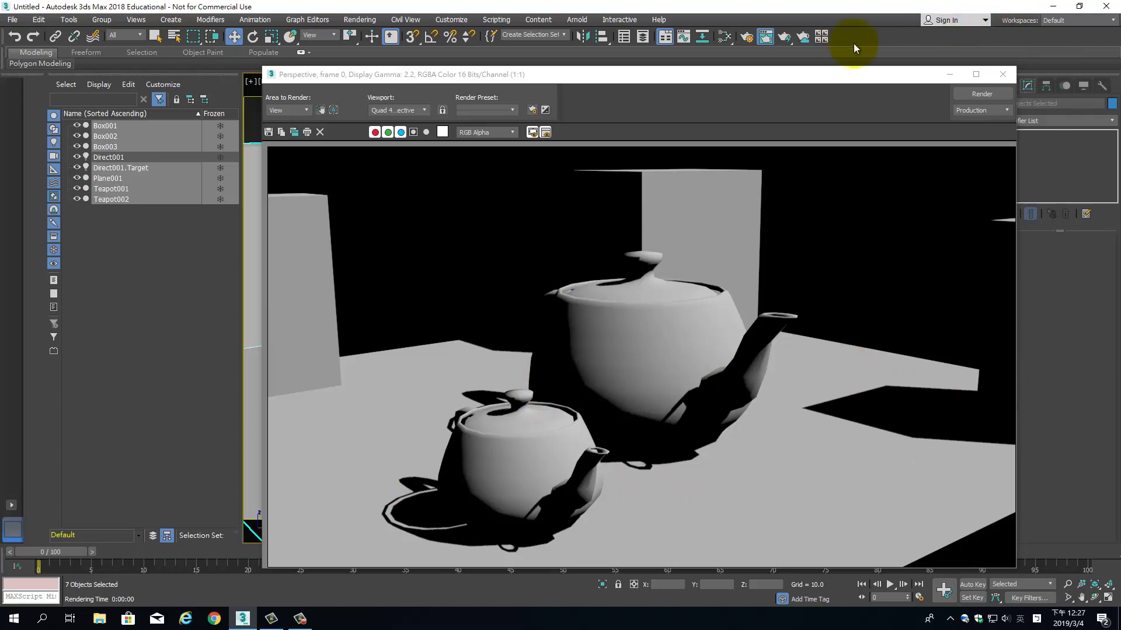
Place a Skylight, Sky001, on the floor between the teapots and view its parameters.
click(1004, 75)
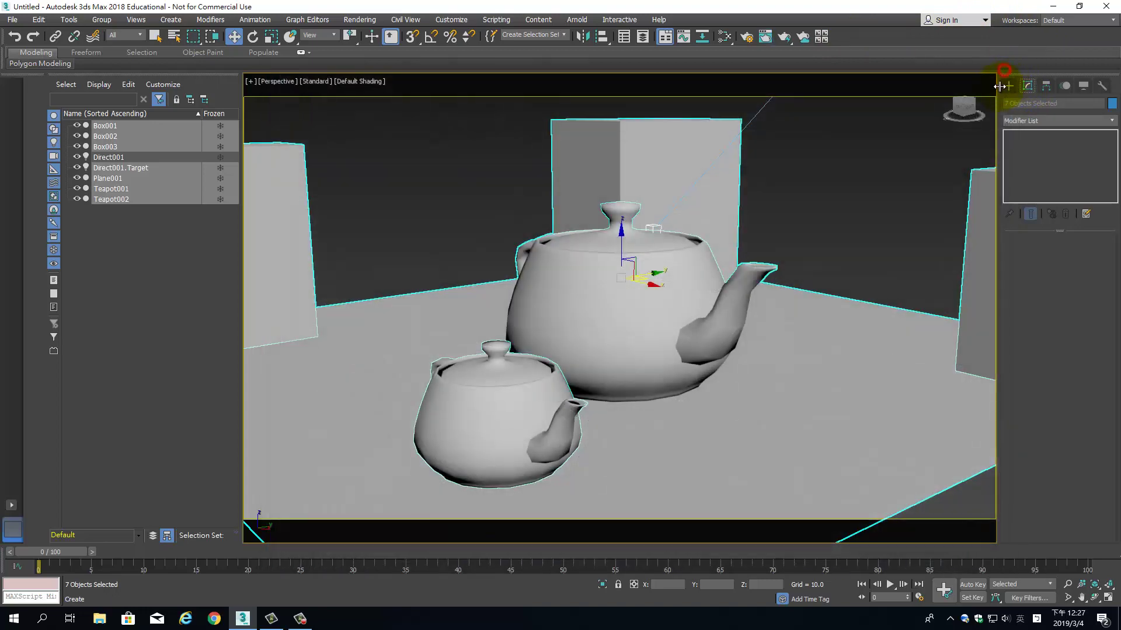
click(1089, 182)
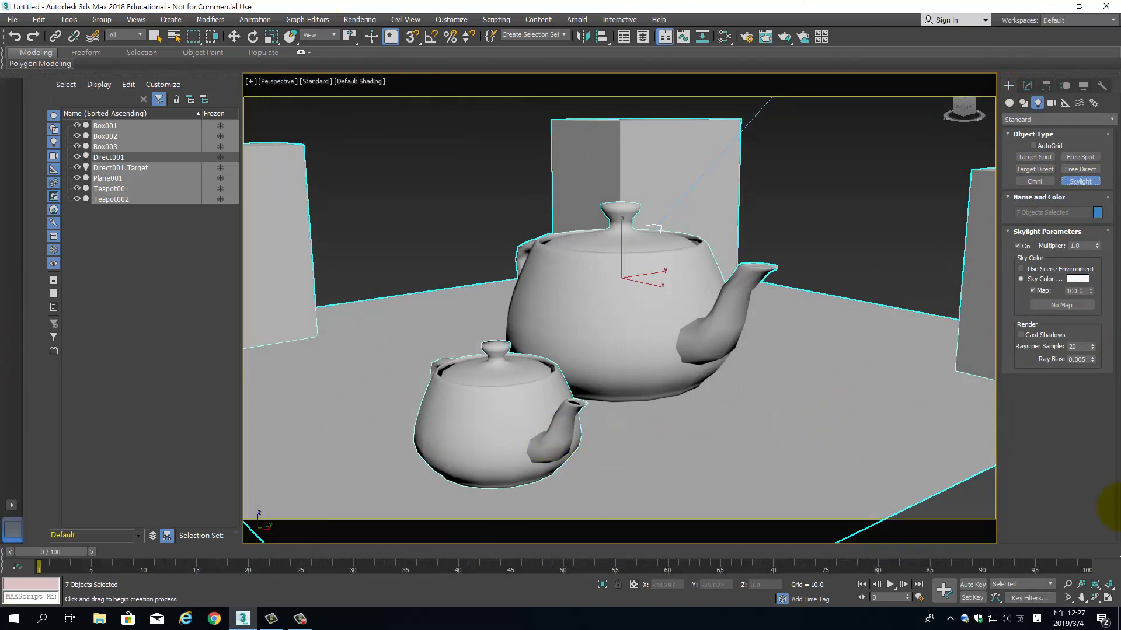
click(655, 430)
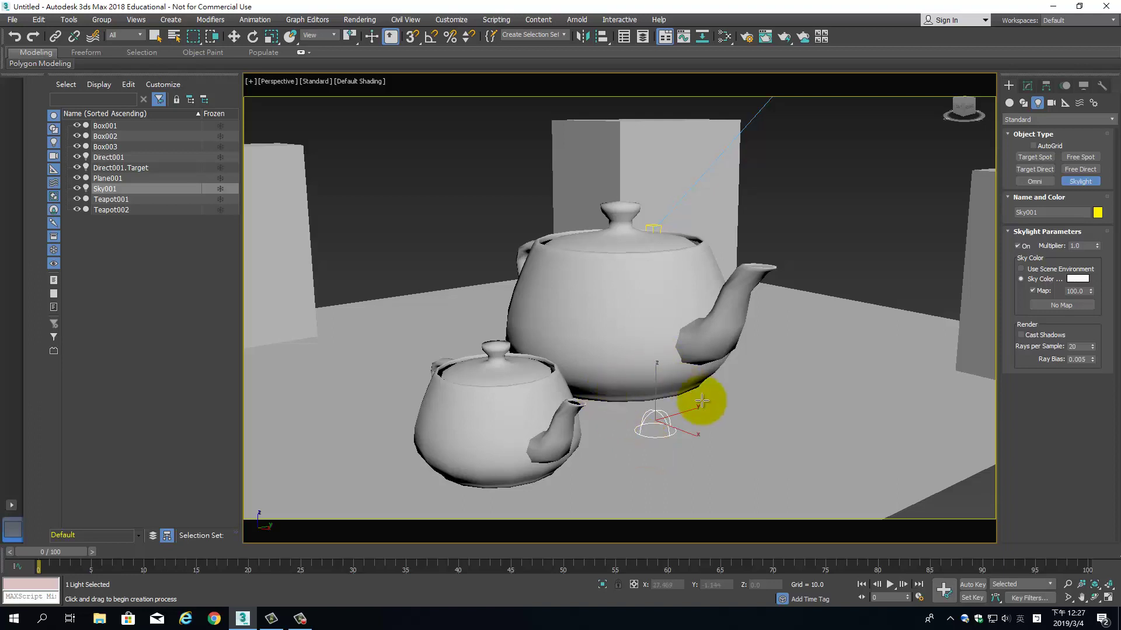
click(1021, 86)
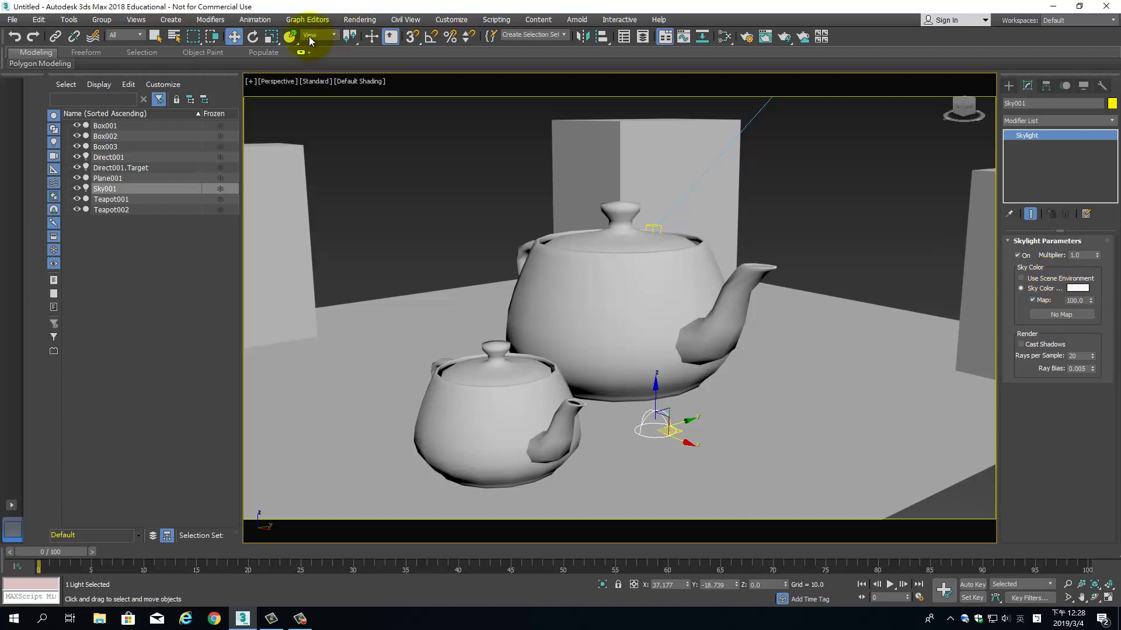
Open the Environment and Effects window from Rendering and move it to the left.
click(368, 24)
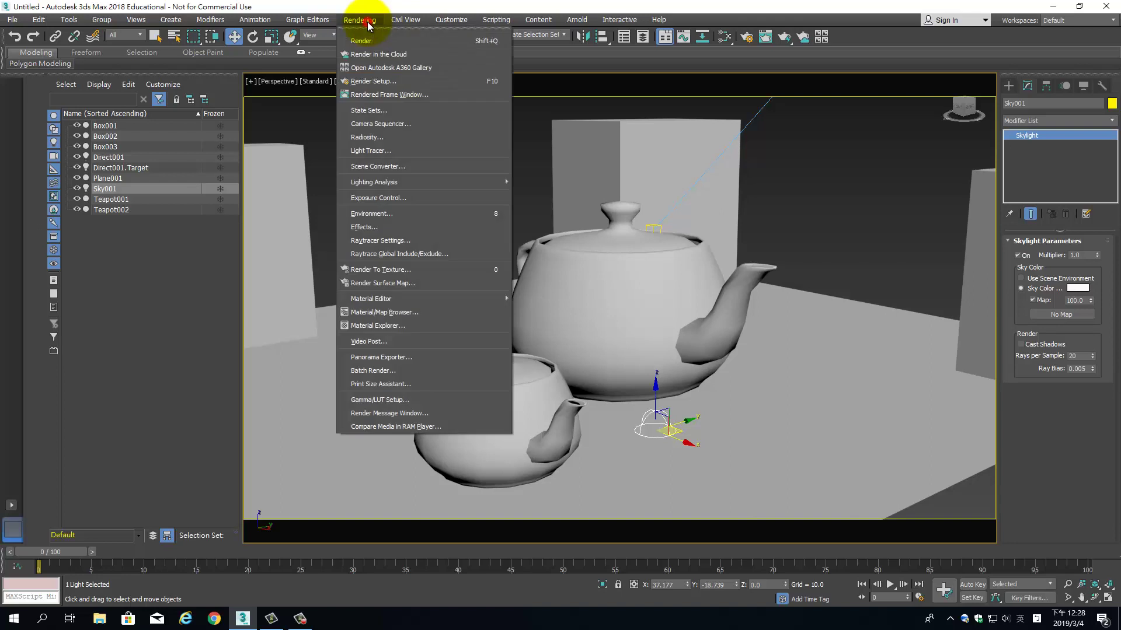
click(376, 213)
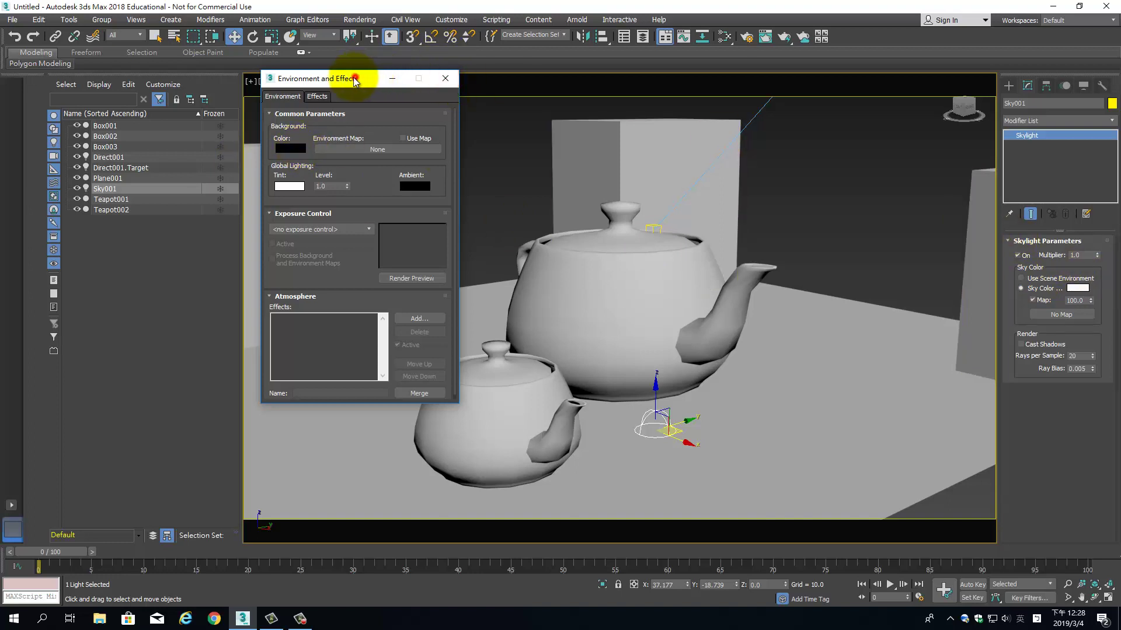
mouse_move(353, 77)
mouse_down()
mouse_move(115, 142)
mouse_move(112, 171)
mouse_up()
click(910, 166)
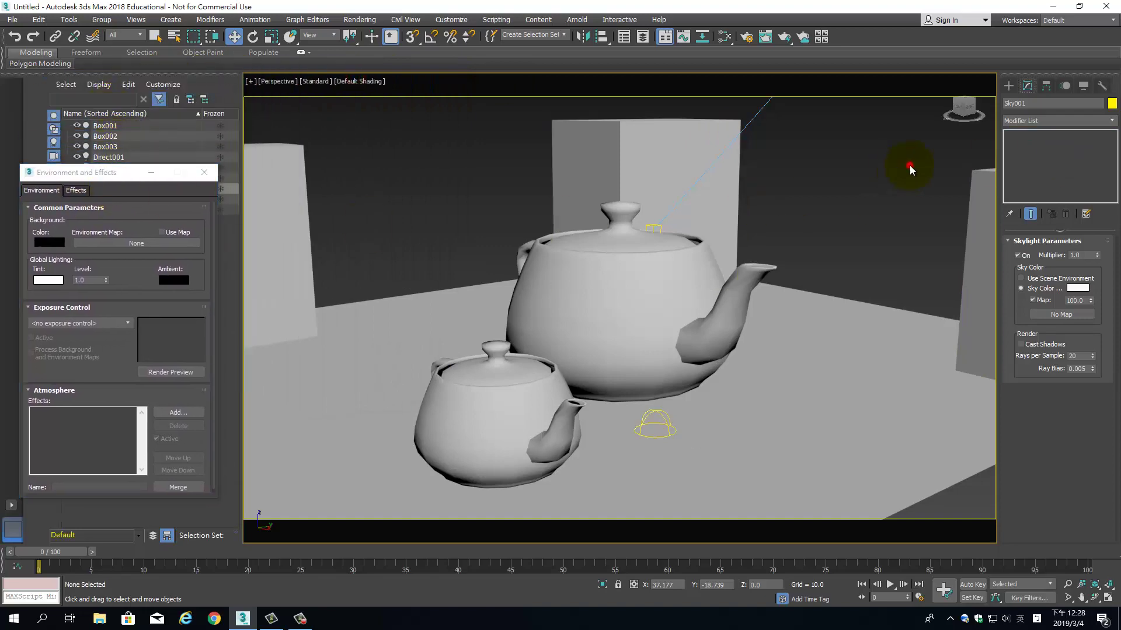
key(shift+q)
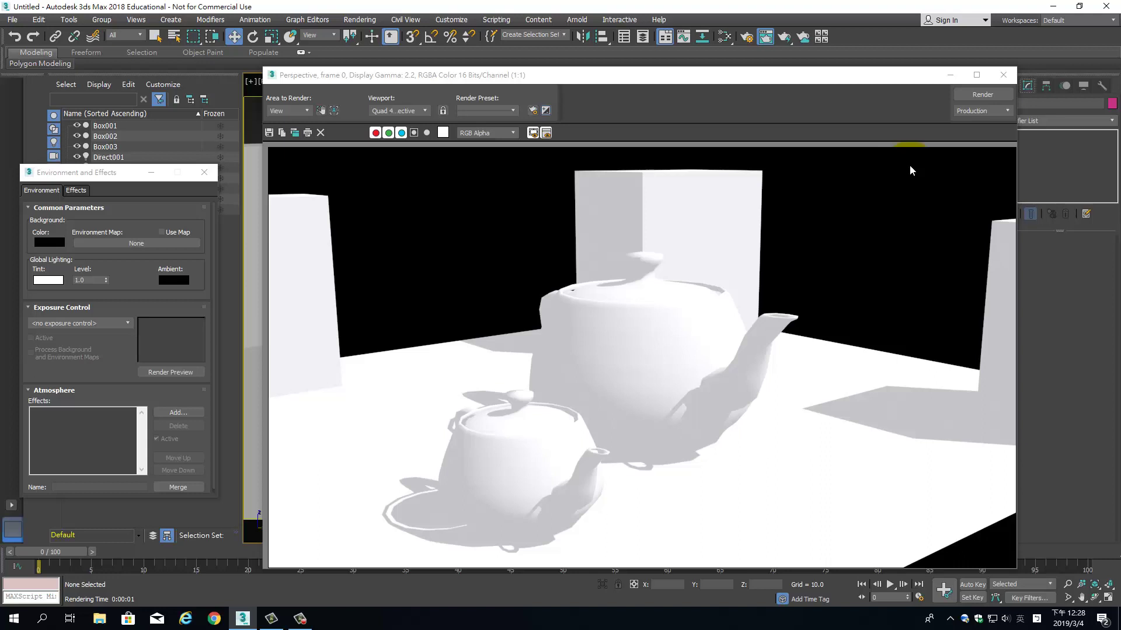
Select the floor plane Plane001 and open Render Setup showing Light Tracer advanced lighting.
click(1002, 75)
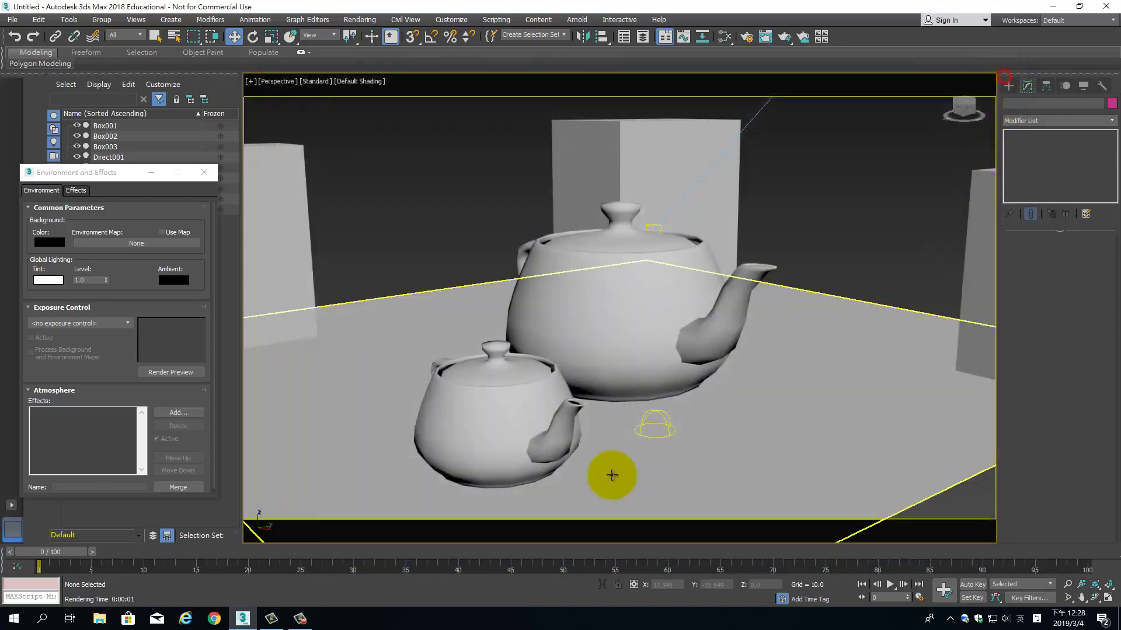
click(650, 414)
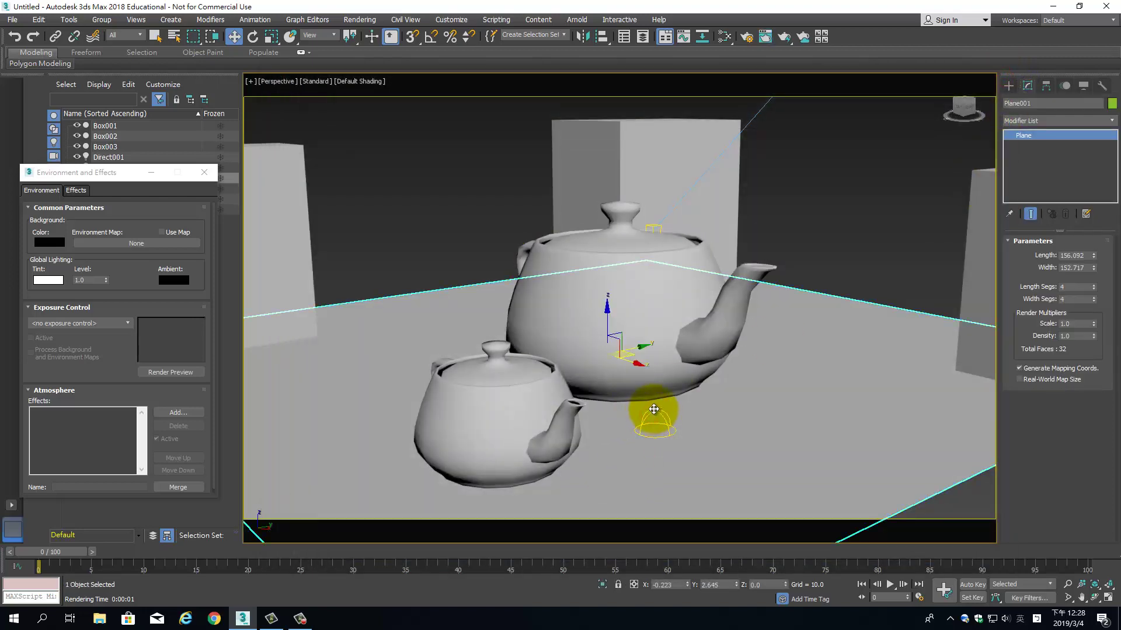
click(359, 20)
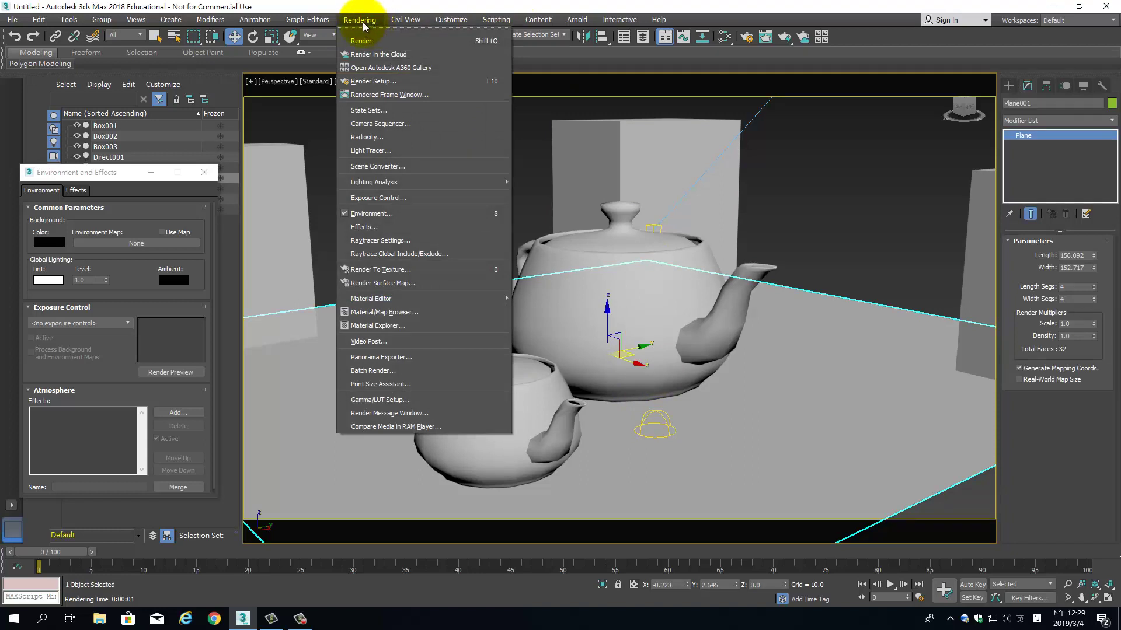
click(397, 153)
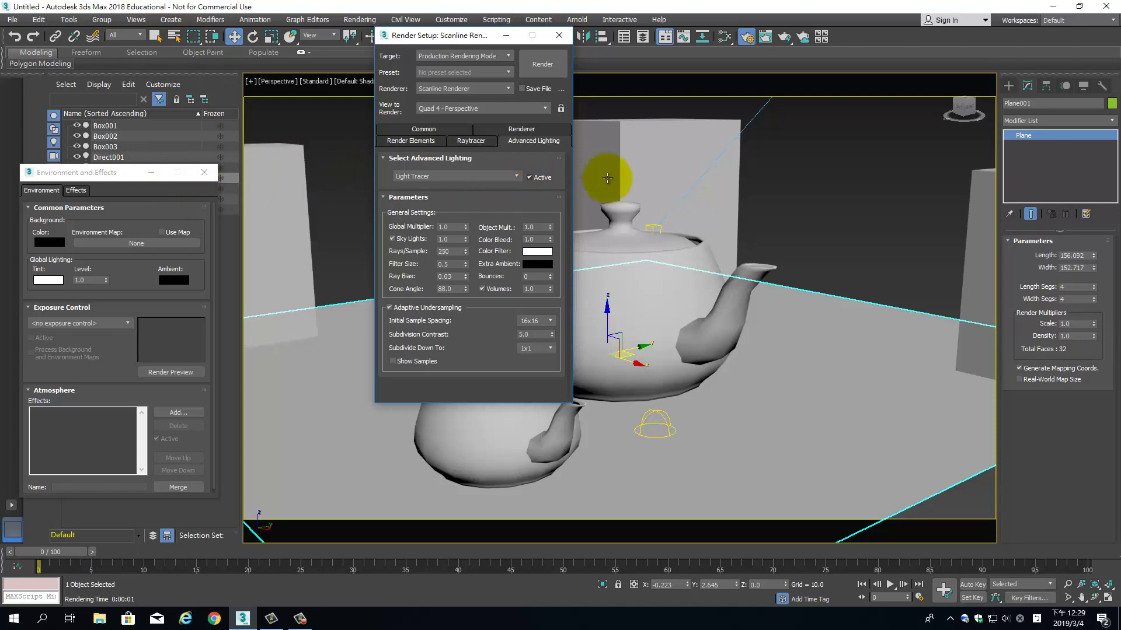
Render the Light Tracer scene, keep Scanline as renderer, and view the Render Elements page.
click(534, 65)
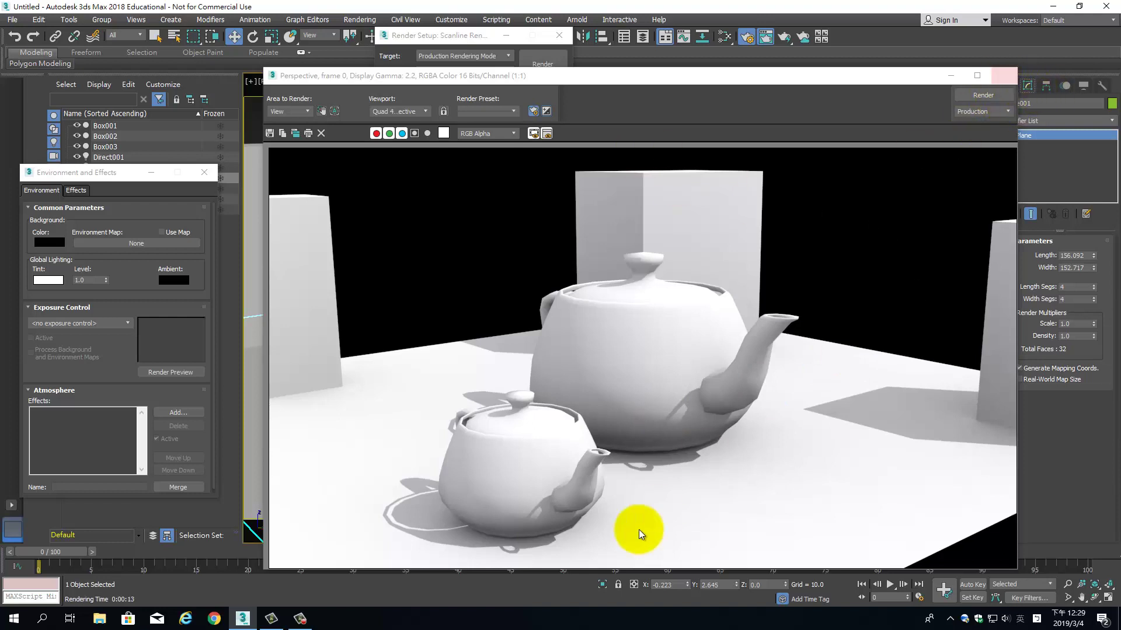
click(1004, 75)
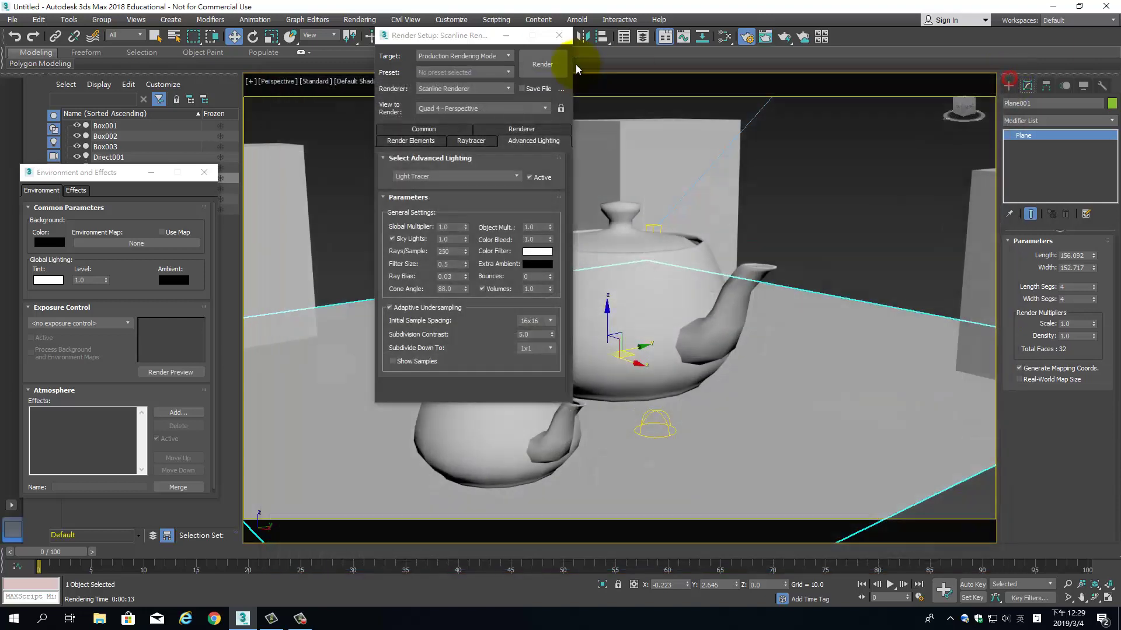
click(509, 89)
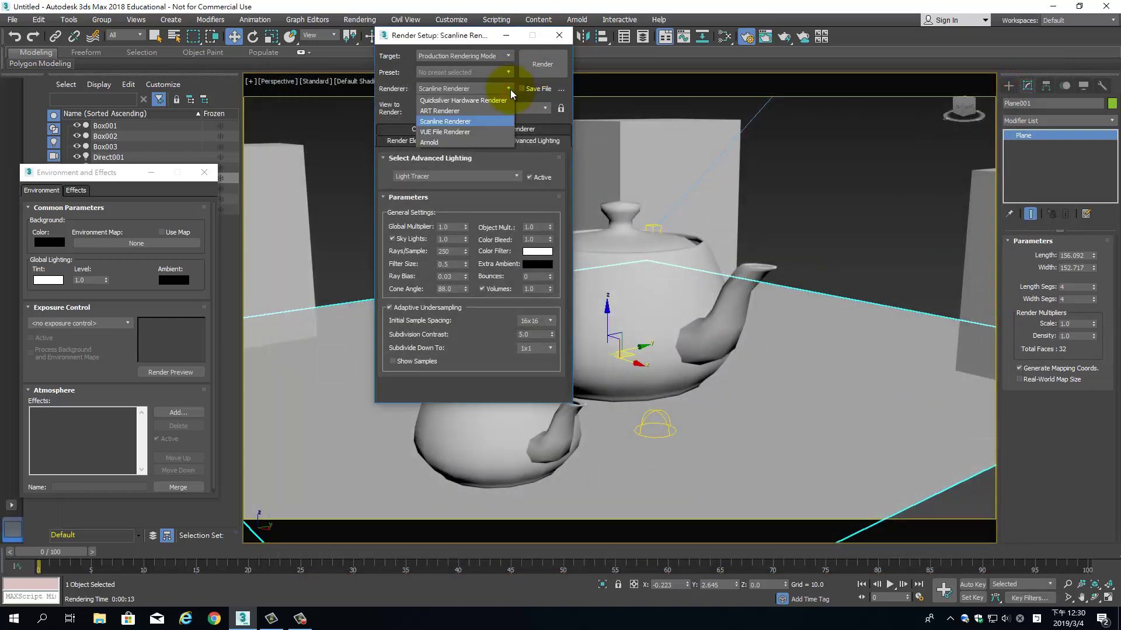
click(562, 130)
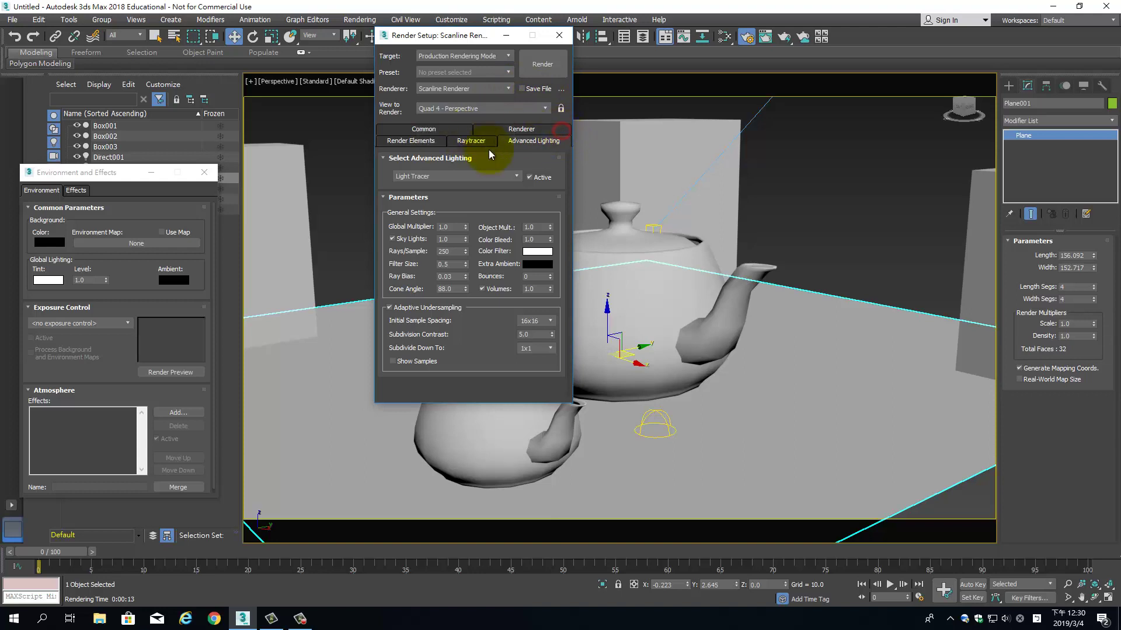
click(432, 142)
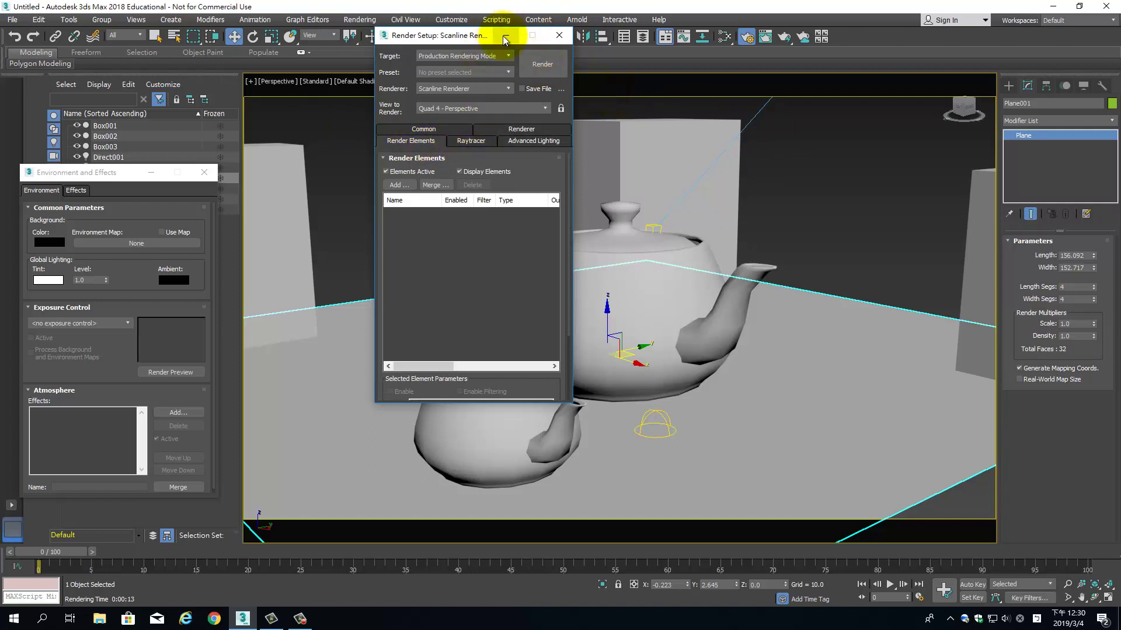
Bring up Material #47 in the Slate Material Editor and set its diffuse colour to white.
click(746, 36)
click(728, 40)
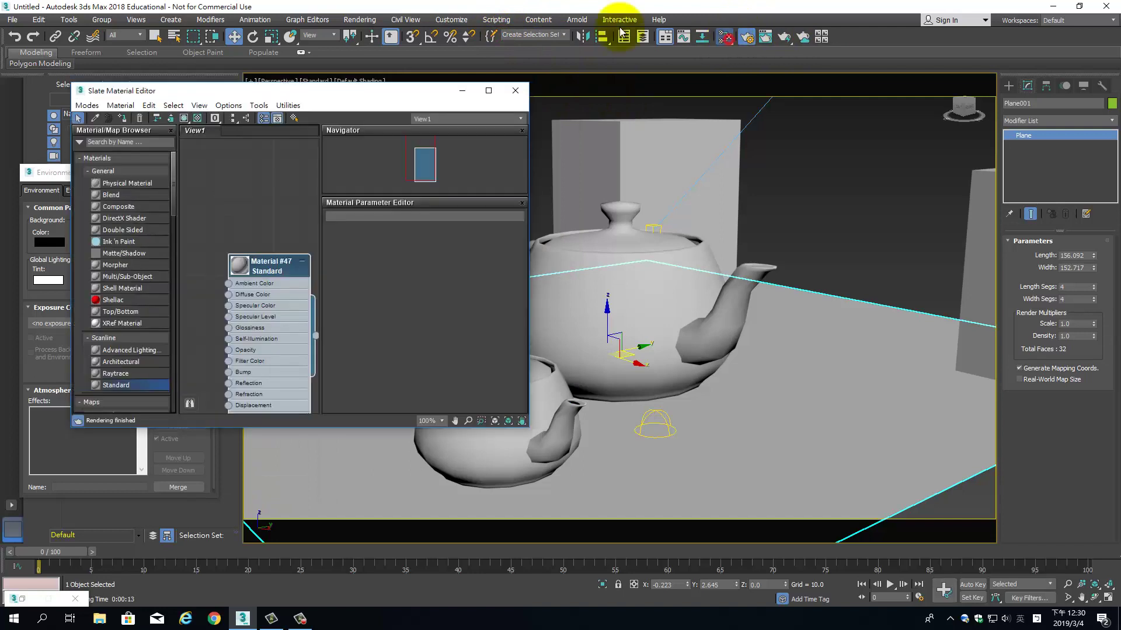
drag(282, 268, 281, 176)
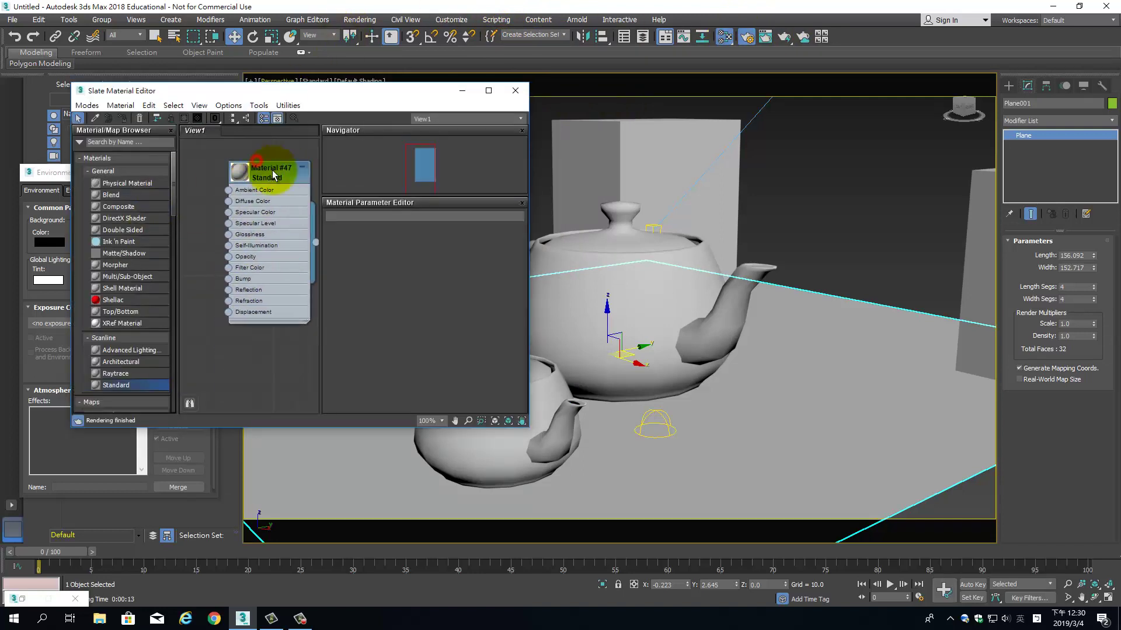
double_click(257, 174)
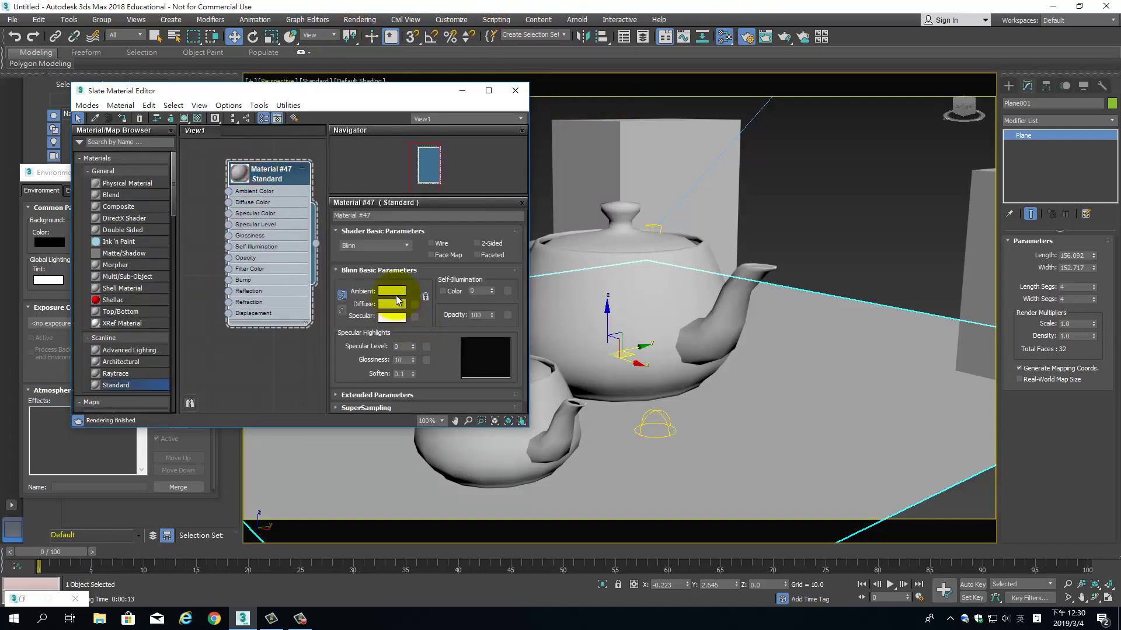
click(392, 304)
drag(344, 128, 334, 168)
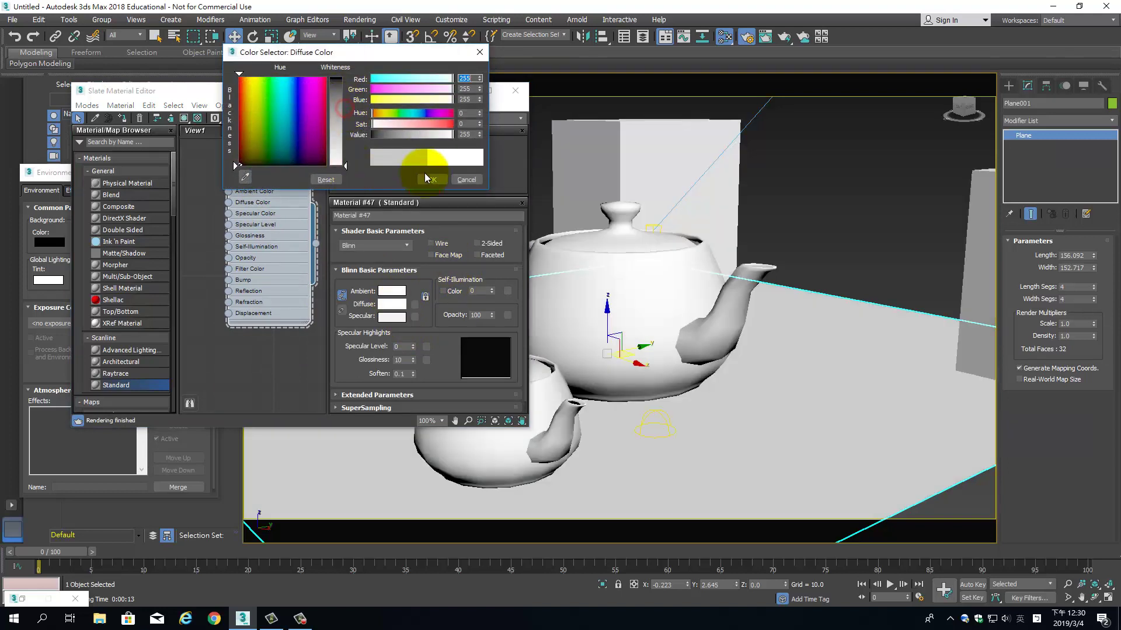
click(432, 179)
Make Material #47's specular white, reset glossiness to 0, and close the editor.
click(392, 316)
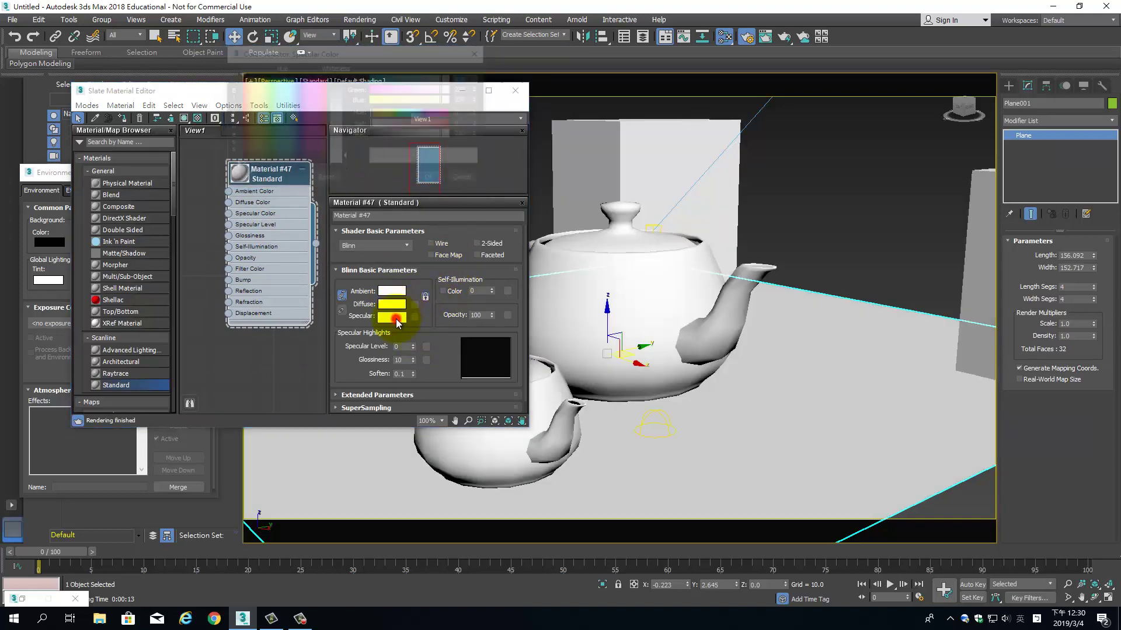
drag(346, 157, 335, 164)
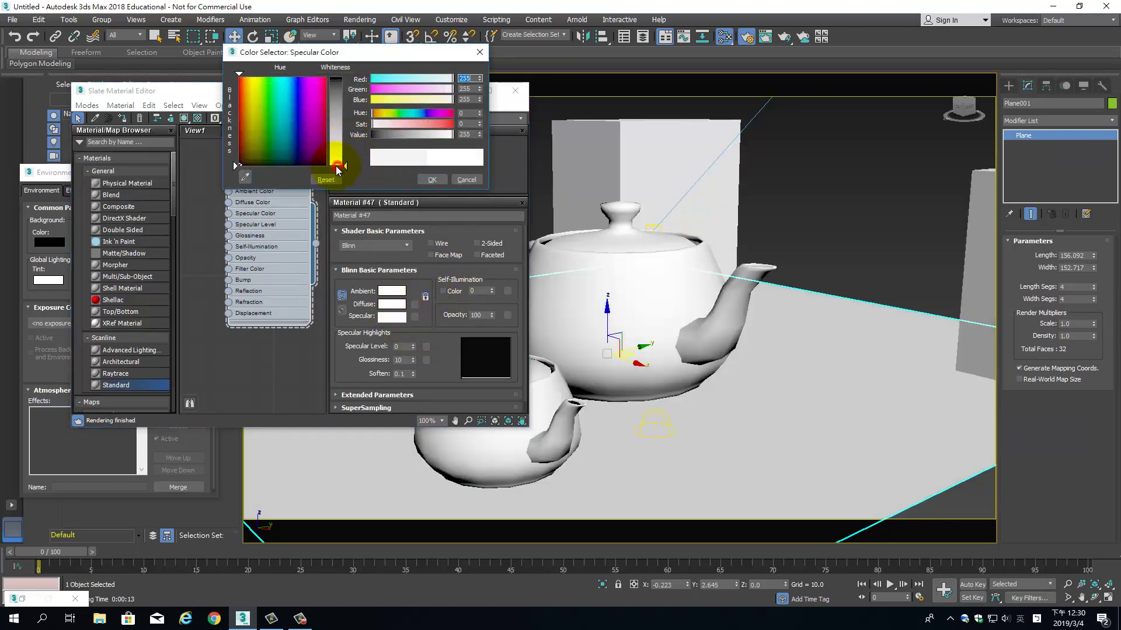
click(432, 179)
right_click(412, 360)
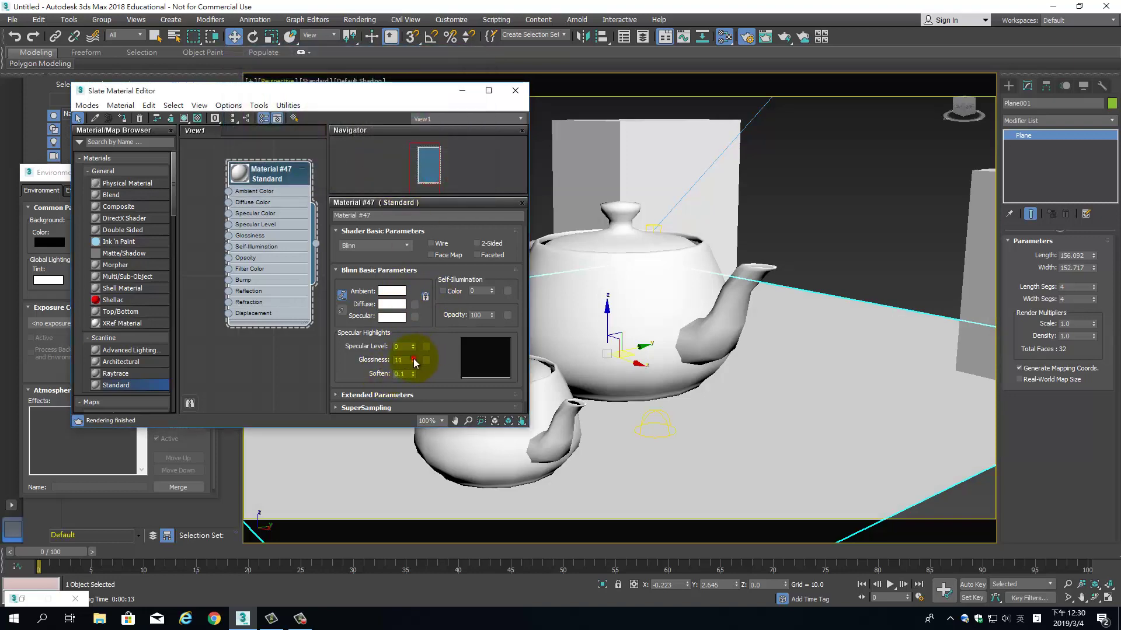
click(514, 91)
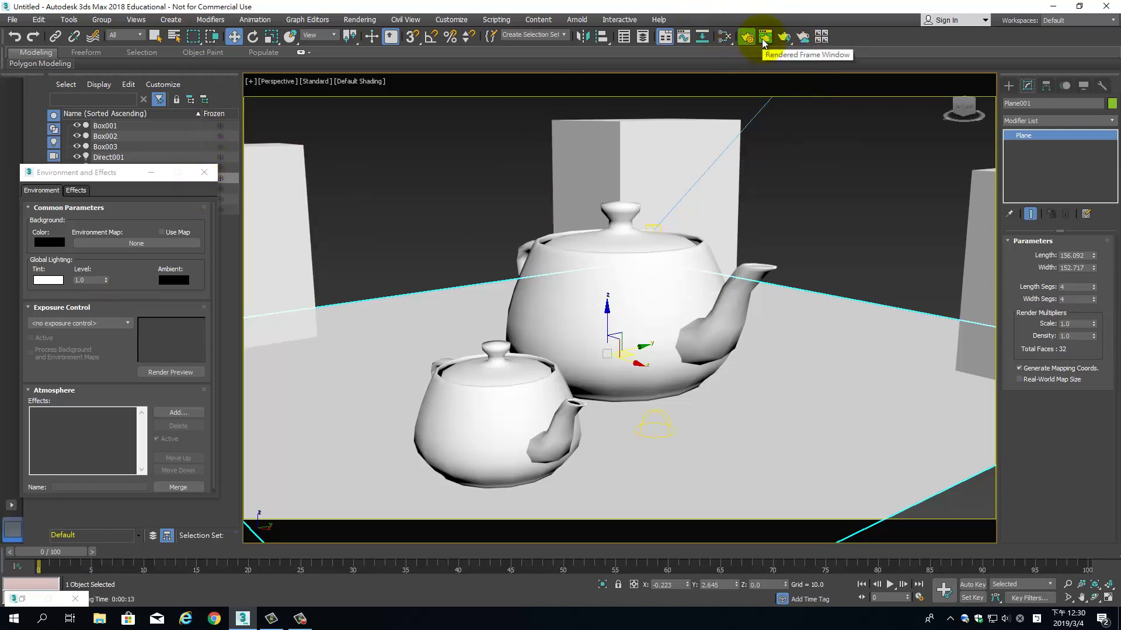
Render the perspective view, move the frame window aside, and select the Direct001 light.
click(746, 37)
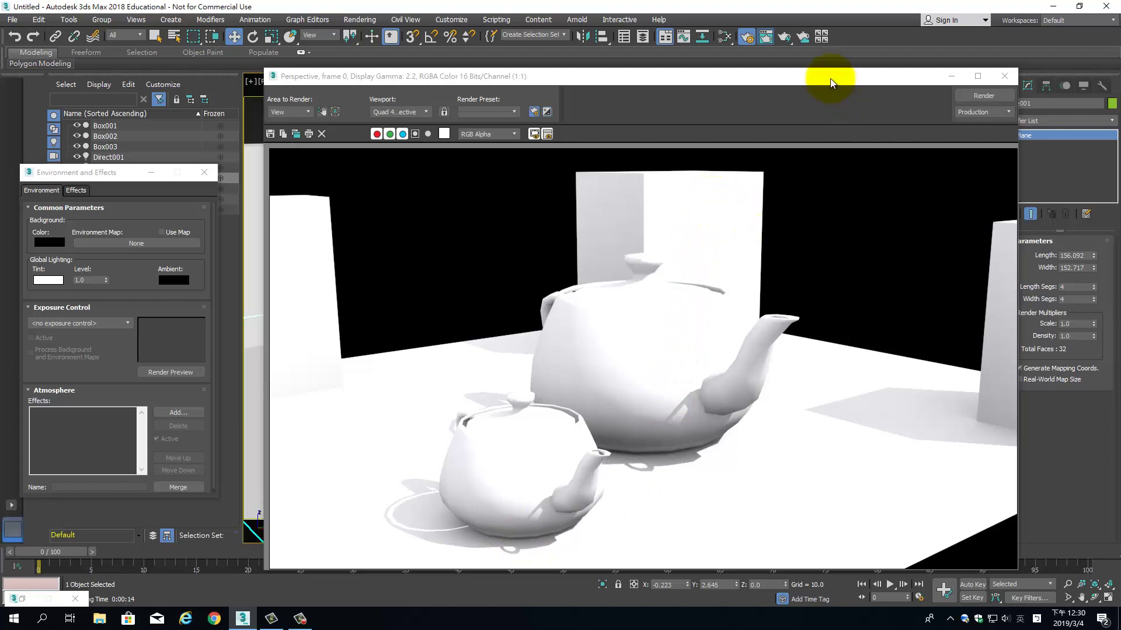
drag(830, 78, 406, 65)
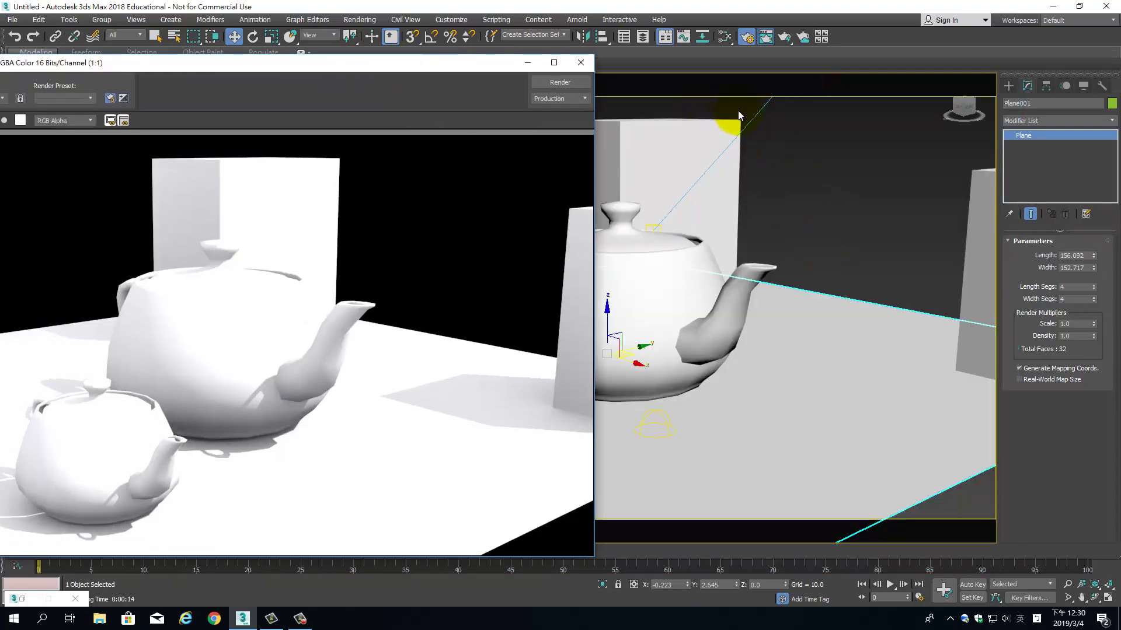
click(759, 109)
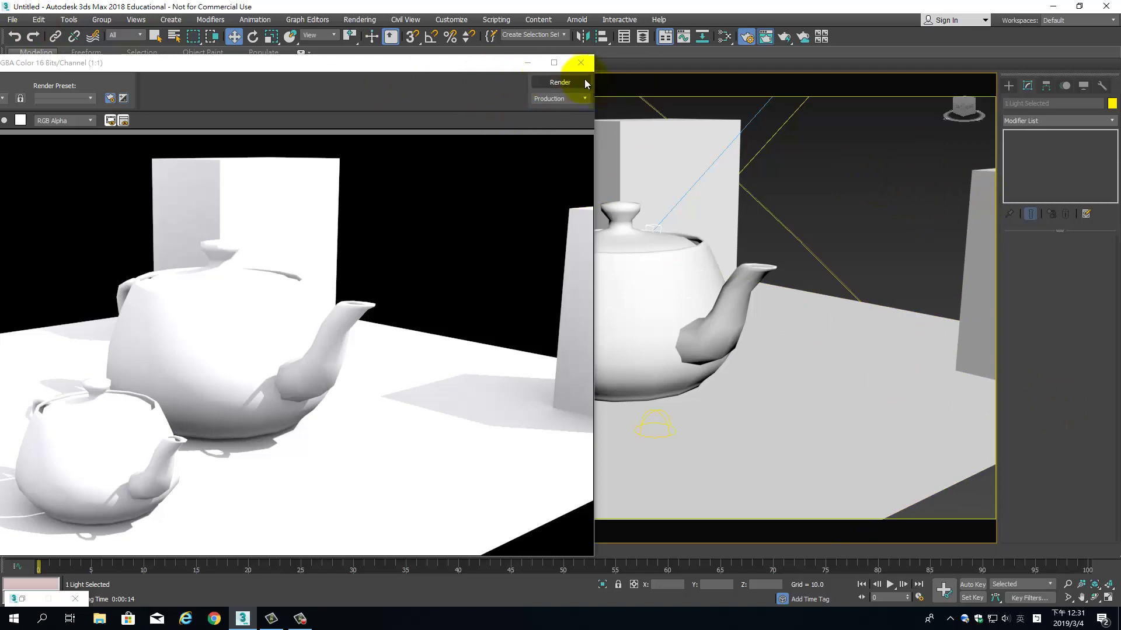
Switch off Direct001 in the Light Lister, close Environment and Effects, and re-render.
click(577, 62)
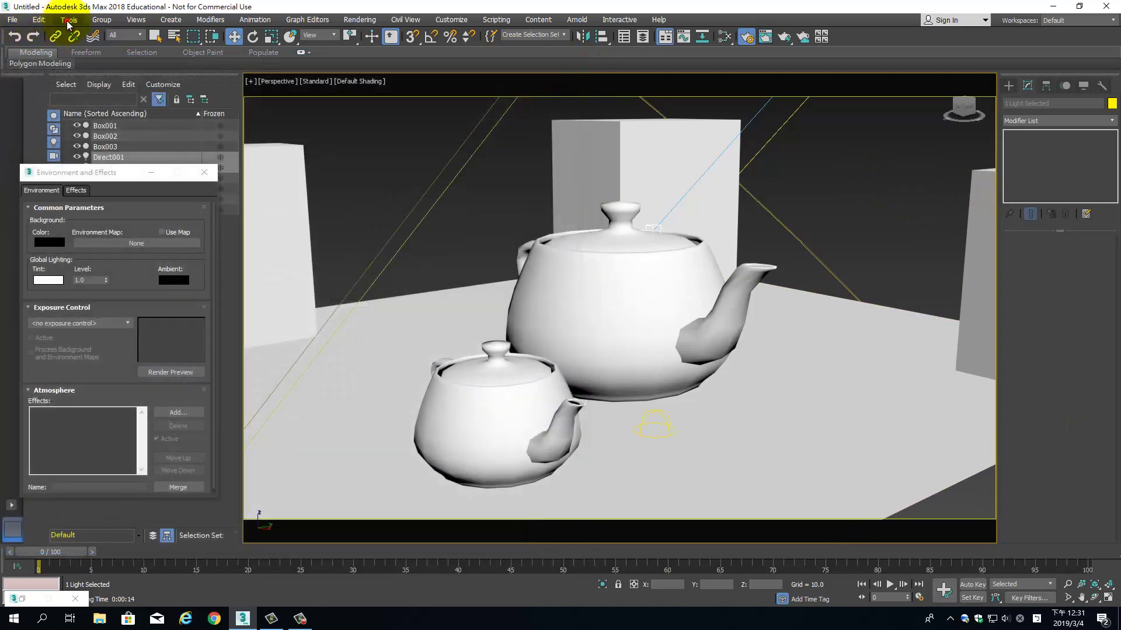
click(68, 22)
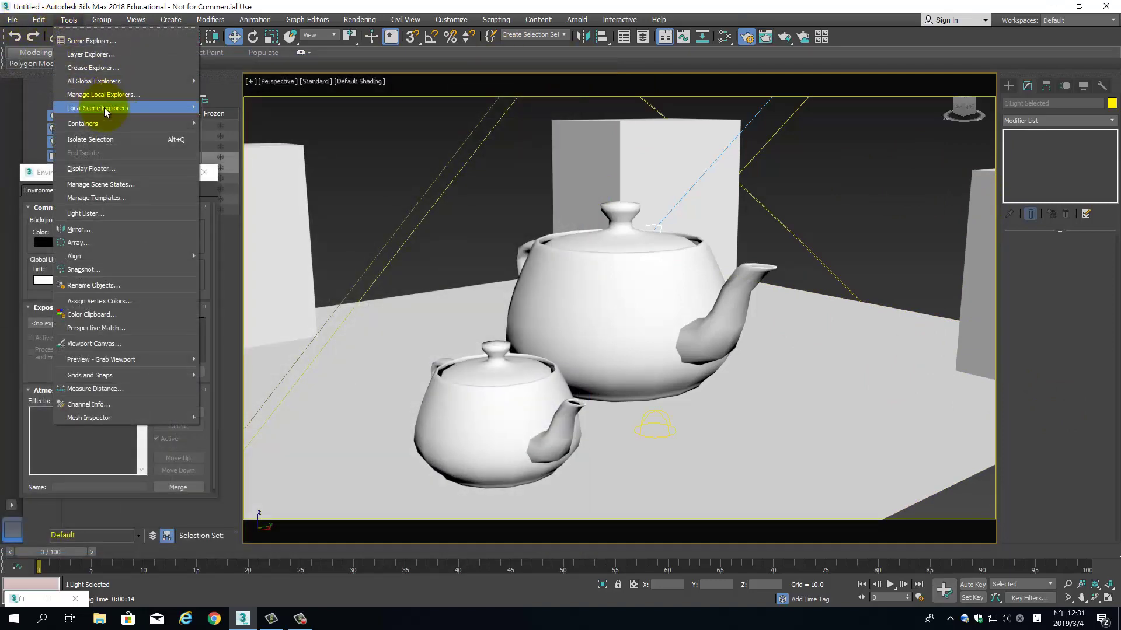
click(124, 220)
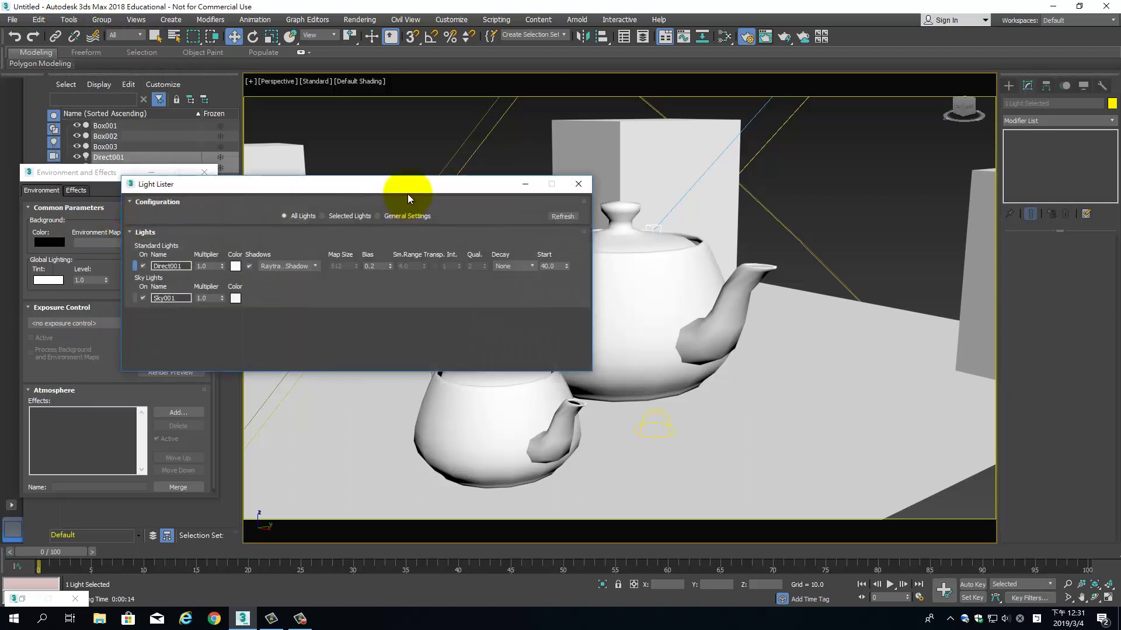
drag(407, 194, 554, 75)
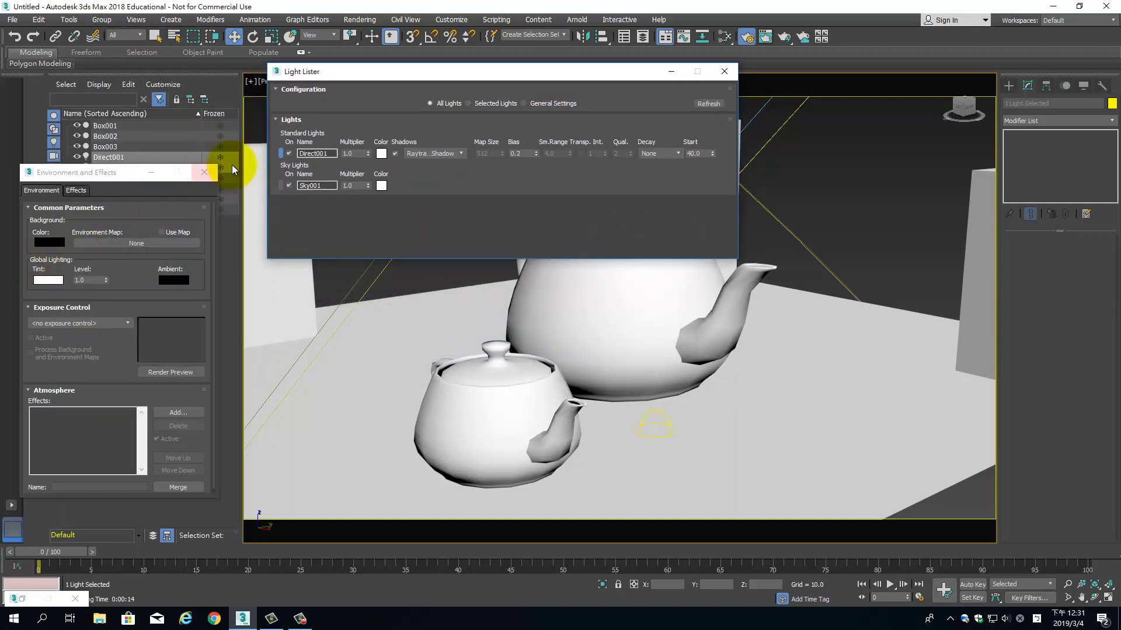
click(204, 172)
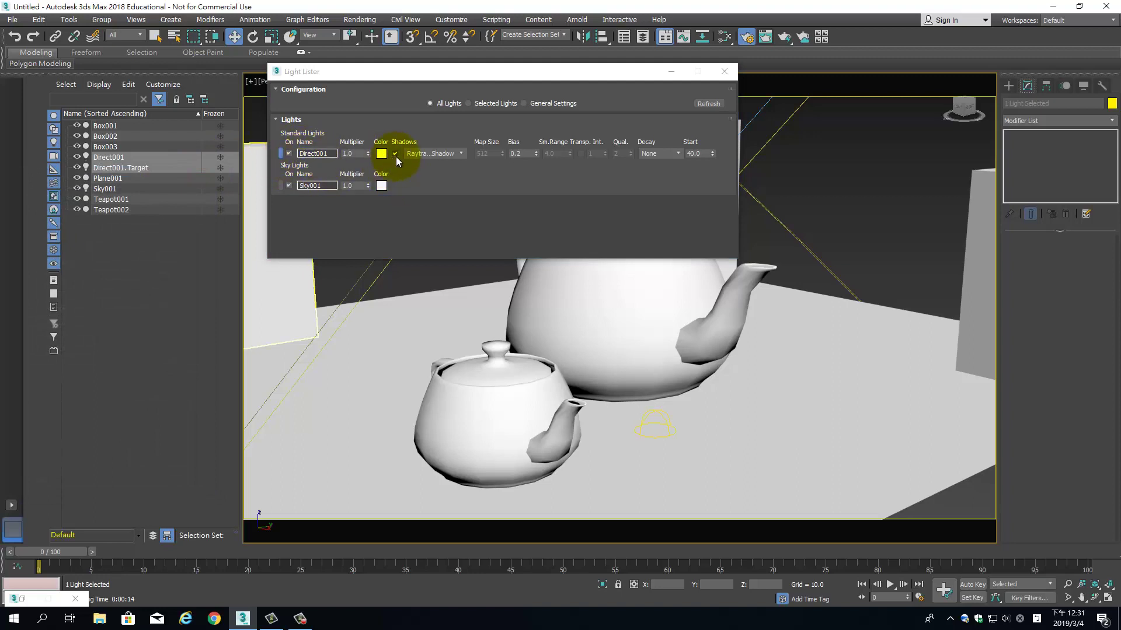
click(289, 154)
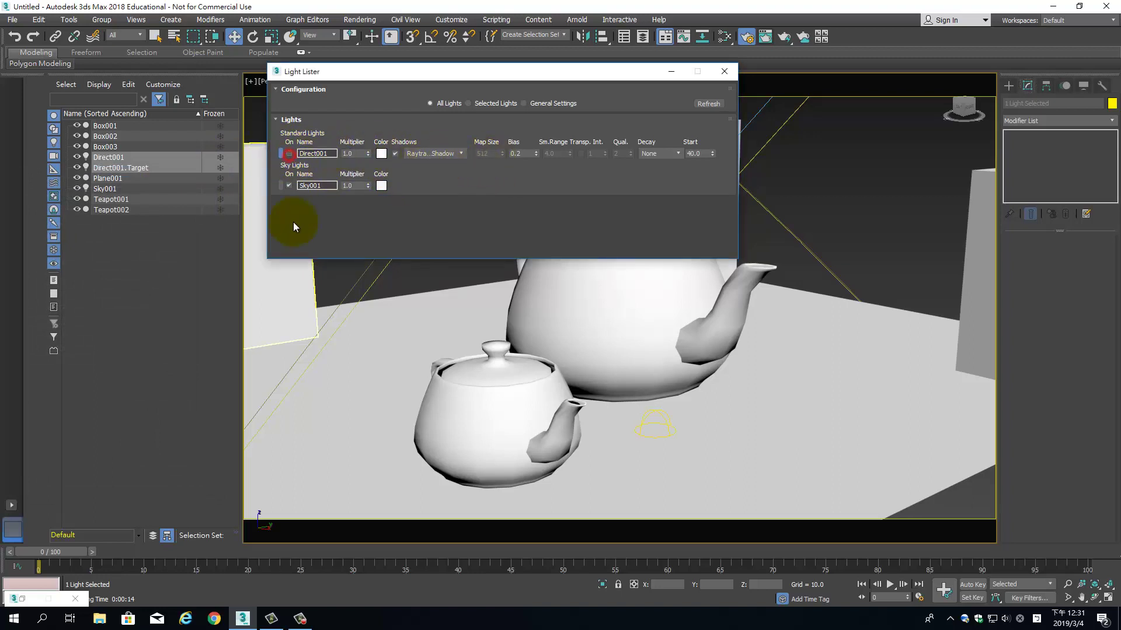
drag(521, 69, 284, 66)
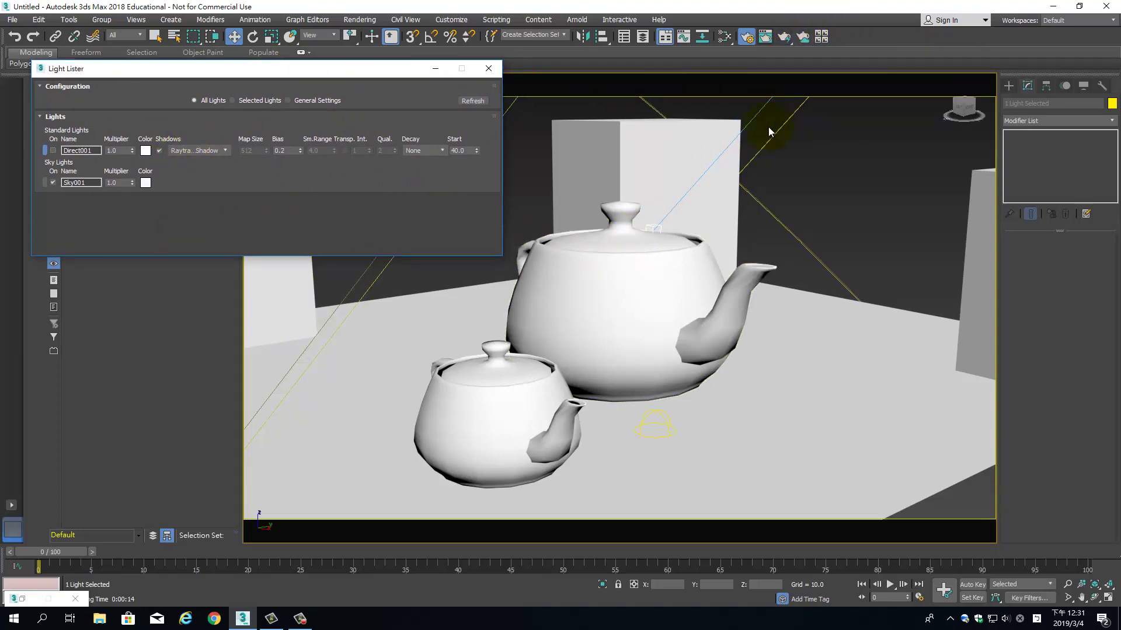
key(shift+q)
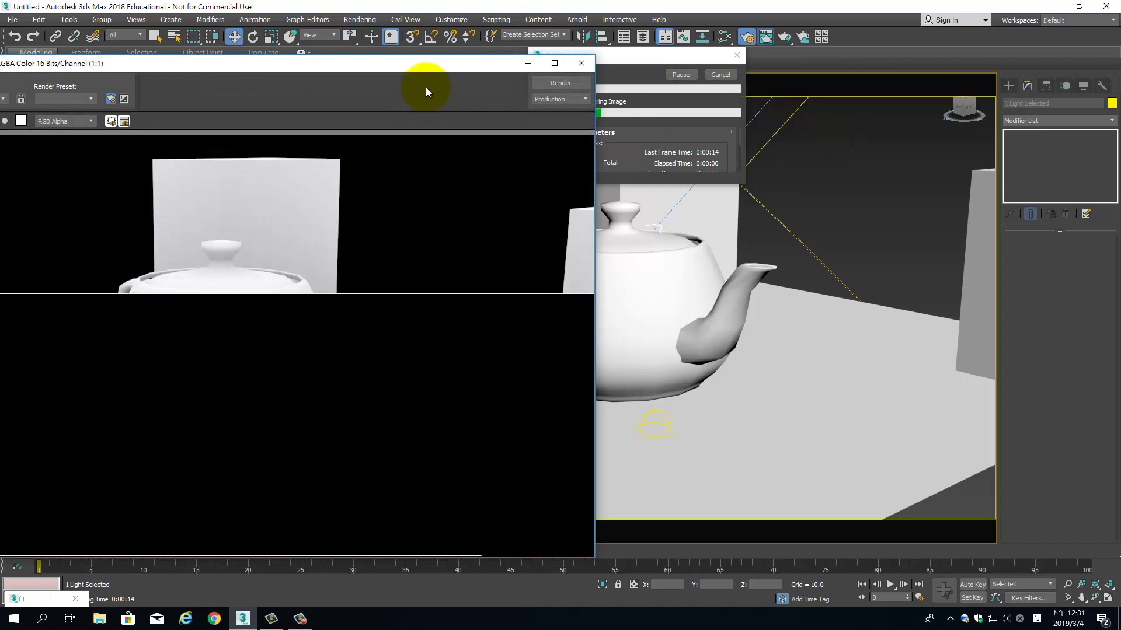
Reposition the Rendered Frame Window to compare the skylight-only render with the viewport.
mouse_move(202, 351)
mouse_down()
mouse_move(310, 352)
mouse_move(244, 374)
mouse_up()
drag(109, 400, 326, 431)
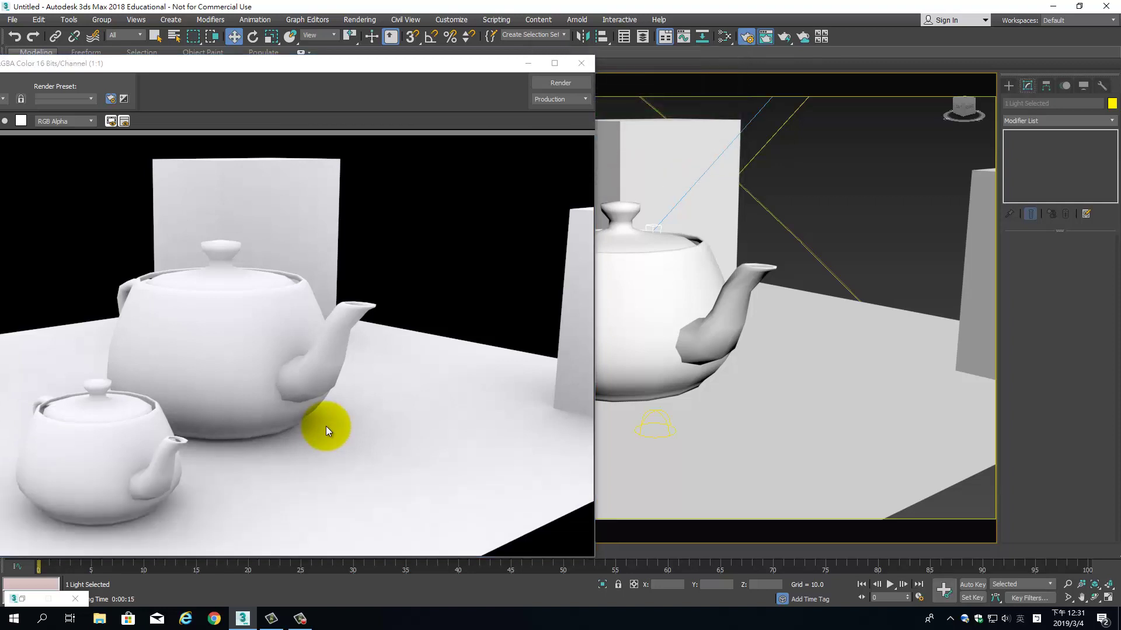
mouse_move(390, 71)
mouse_down()
mouse_move(884, 52)
mouse_move(863, 59)
mouse_up()
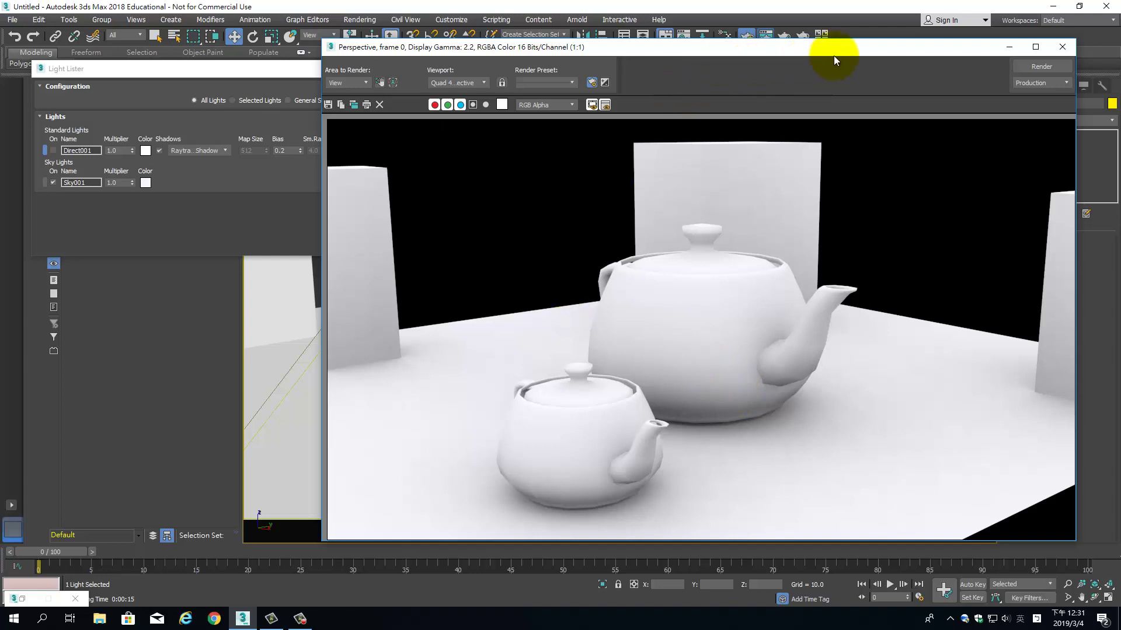
drag(834, 55, 533, 70)
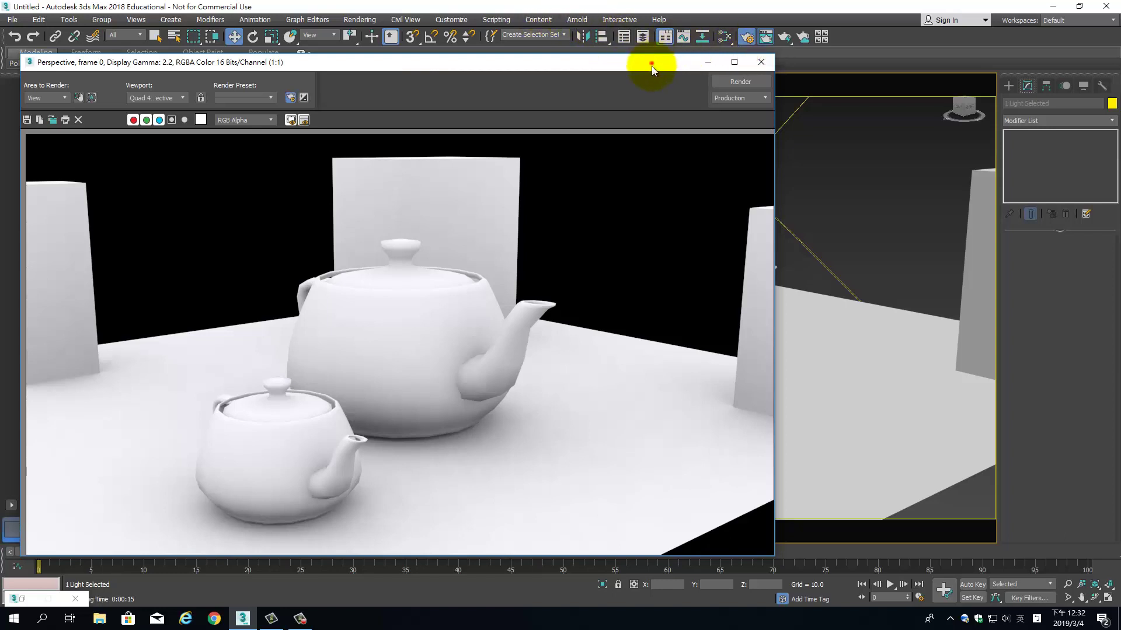
drag(652, 65, 656, 231)
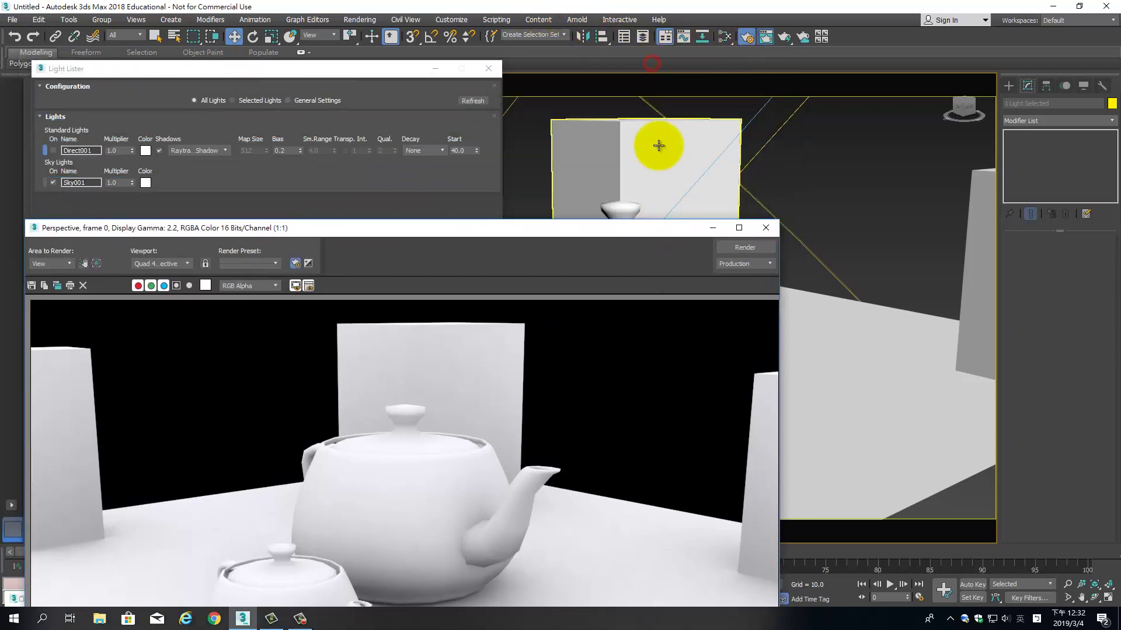
Reopen Render Setup on Render Elements, browse the element list without adding any, and scroll down.
click(746, 37)
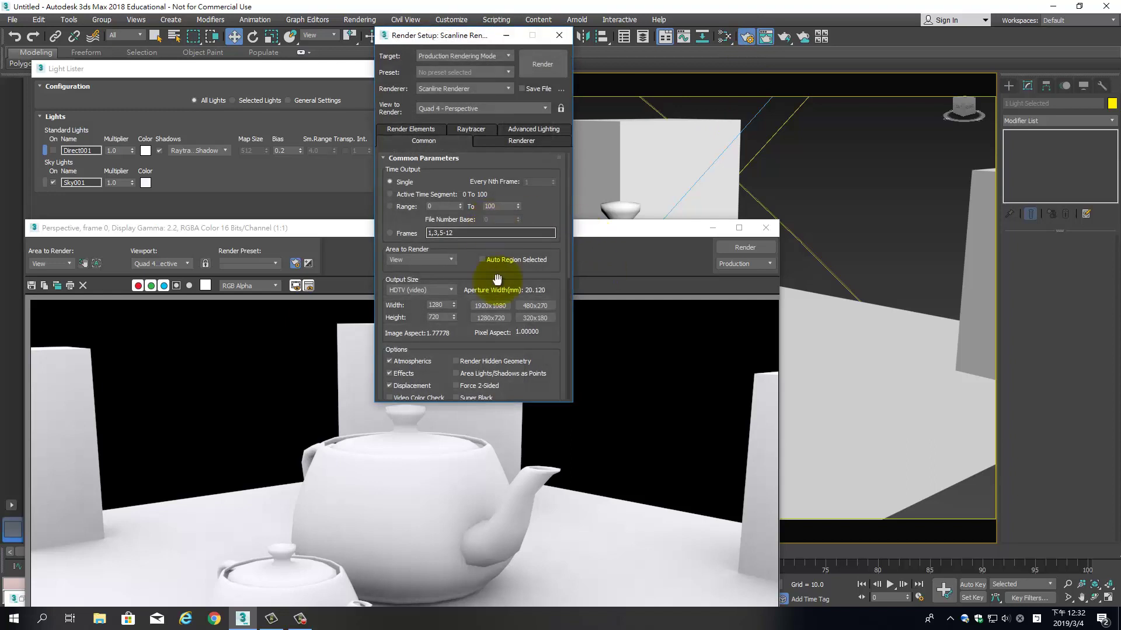
click(406, 129)
click(402, 185)
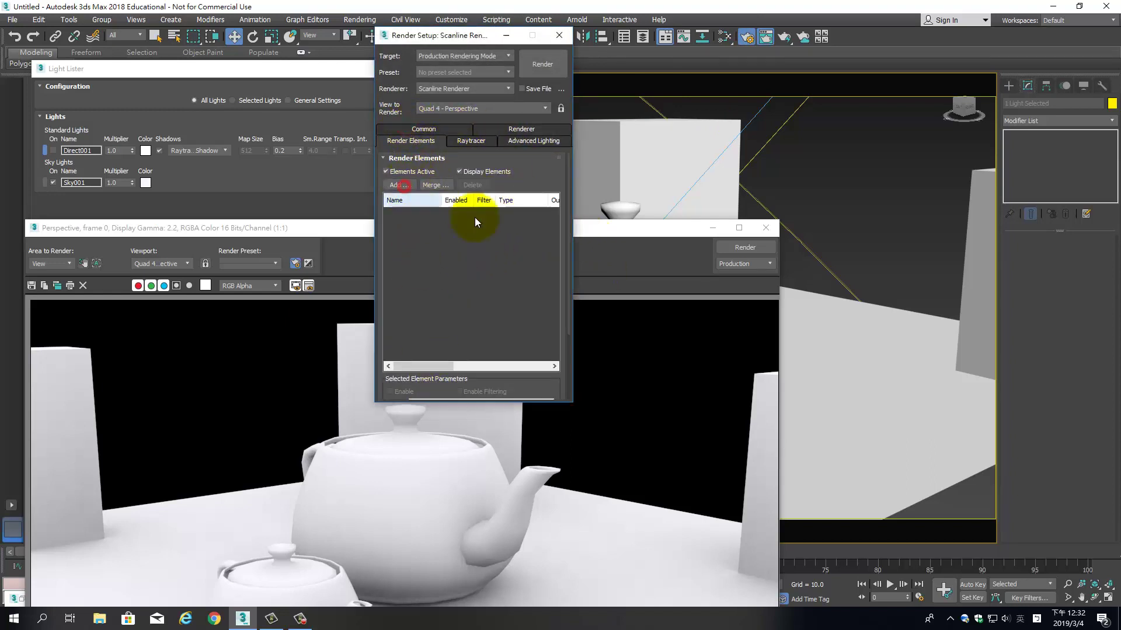
click(400, 185)
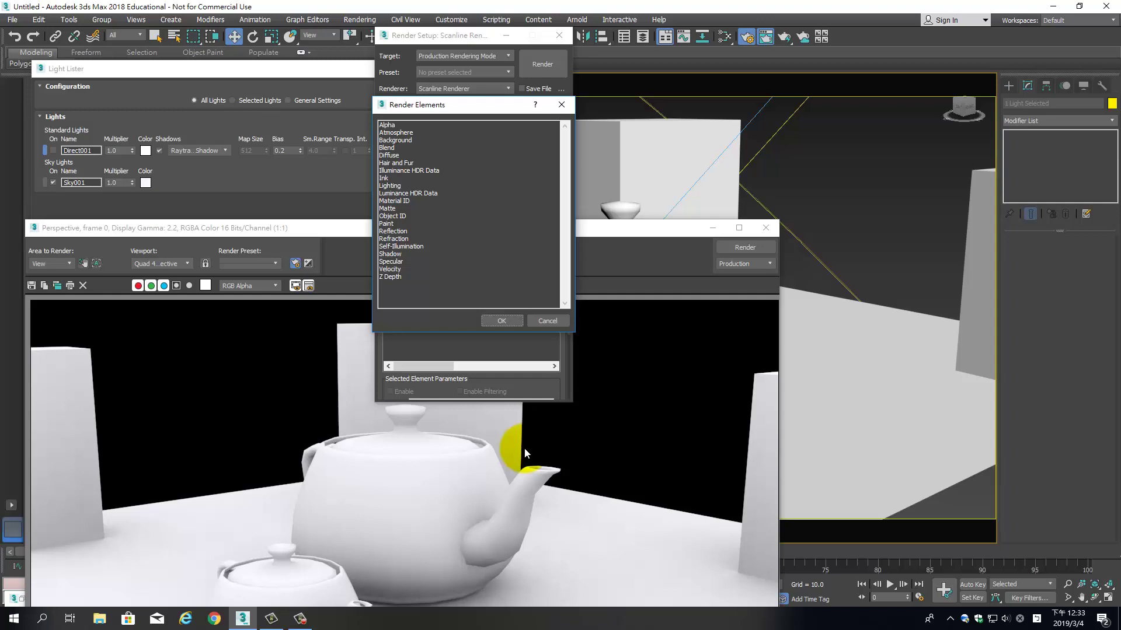
click(554, 321)
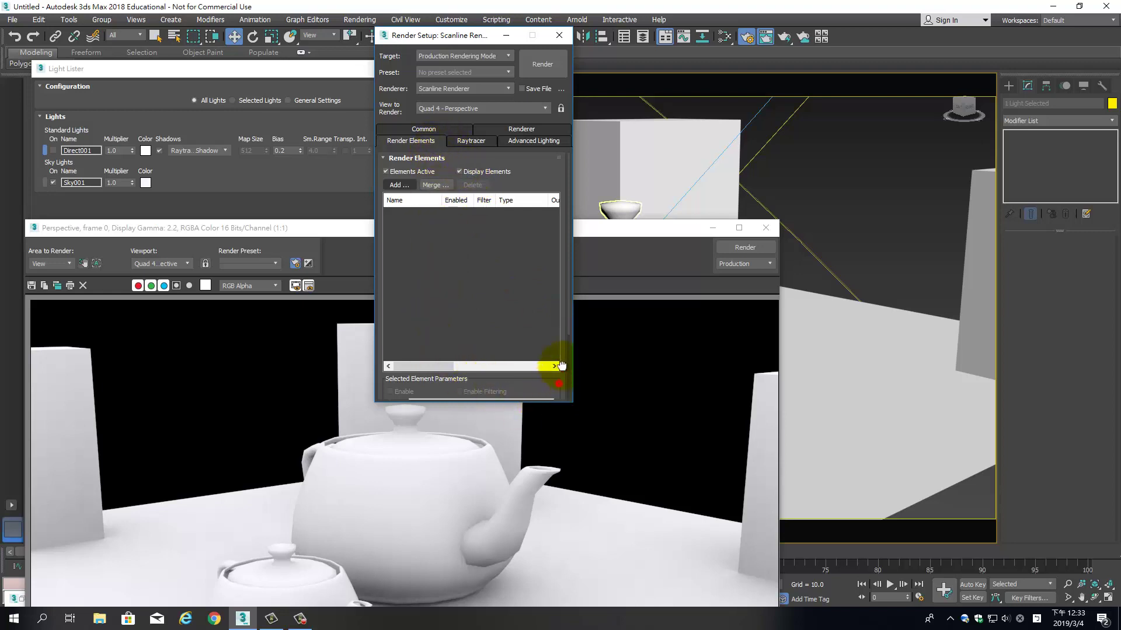
mouse_move(561, 365)
mouse_down()
mouse_move(570, 295)
mouse_move(568, 341)
mouse_move(558, 283)
mouse_up()
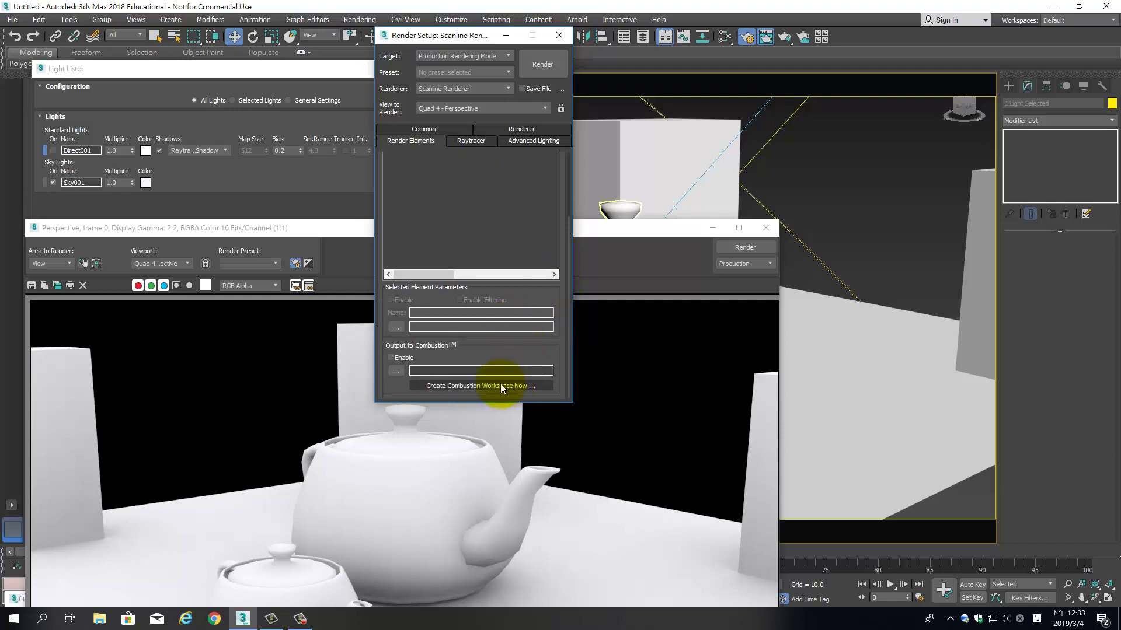
click(464, 386)
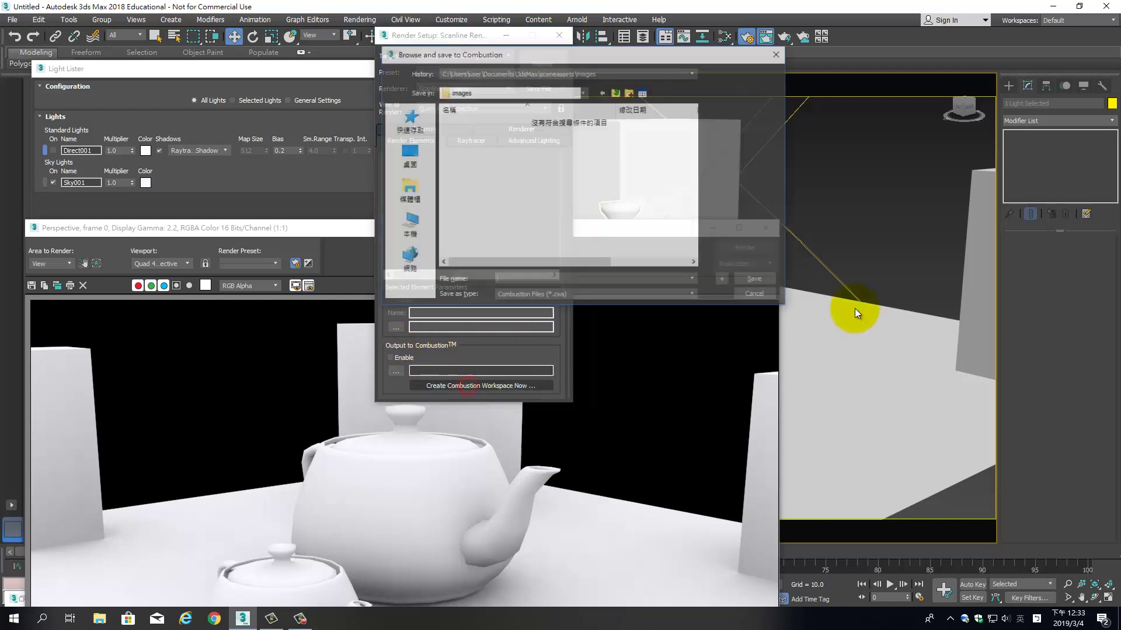
click(756, 296)
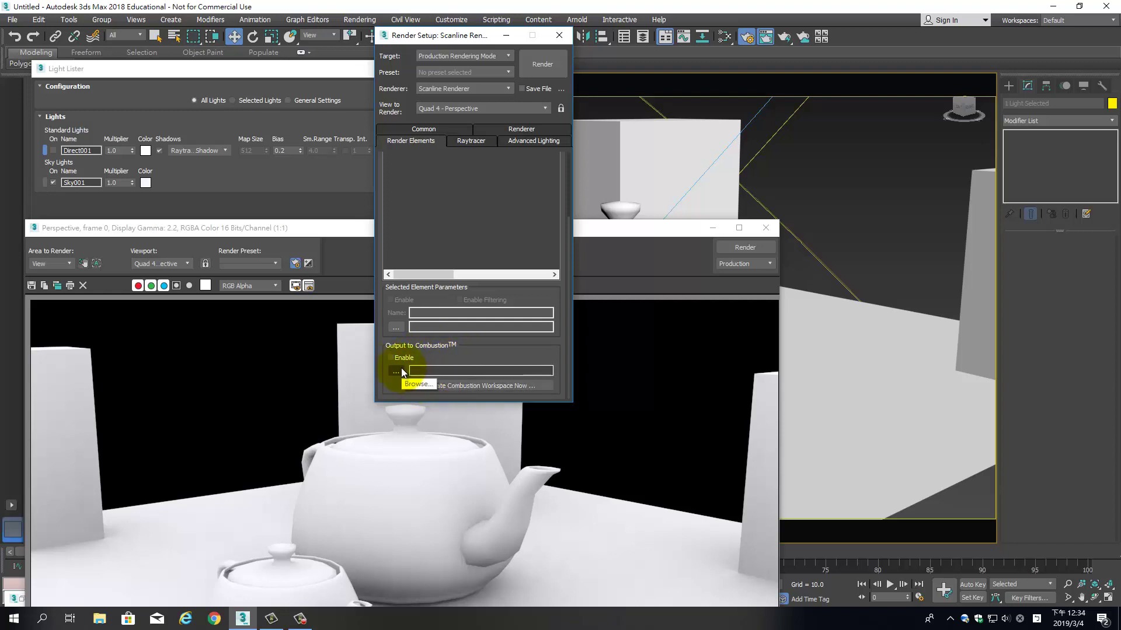
click(401, 370)
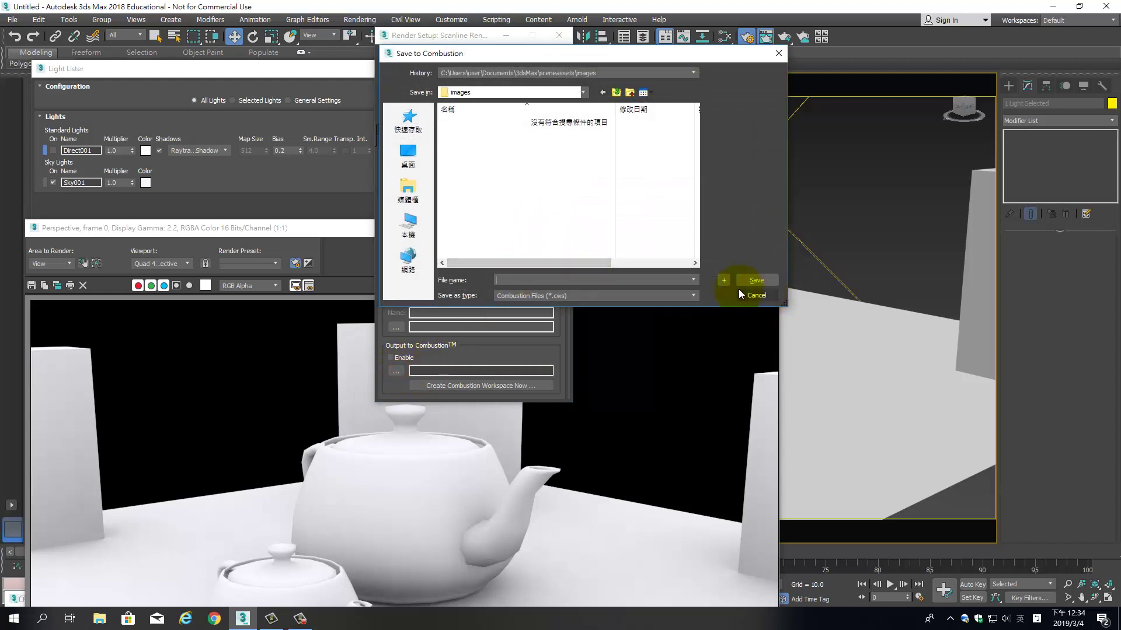
click(765, 295)
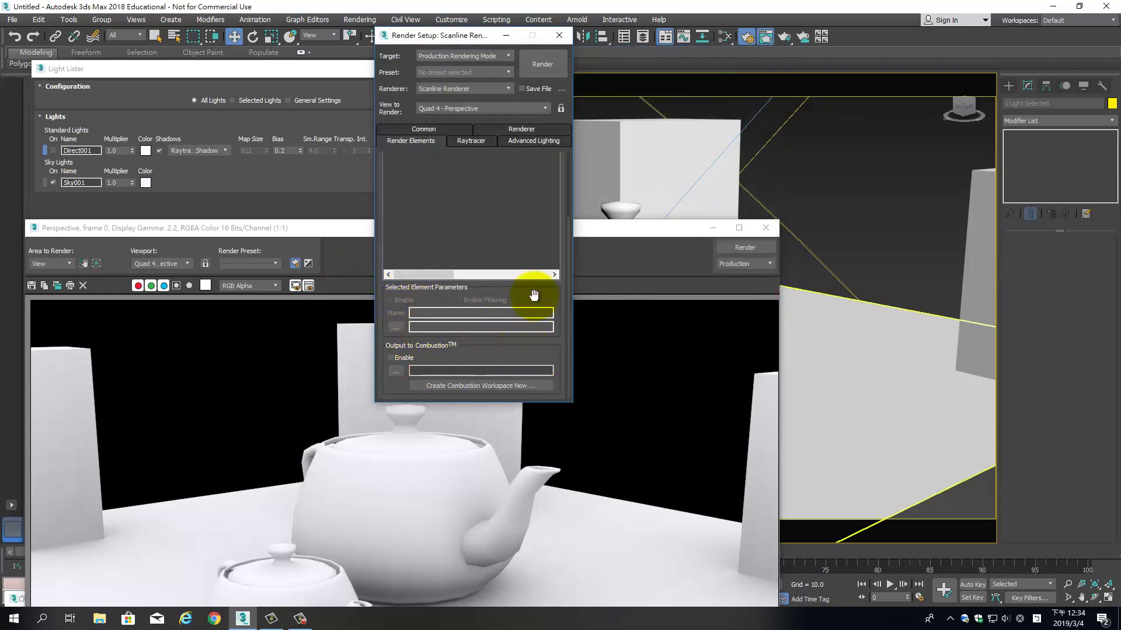
scroll(545, 288, up, 3)
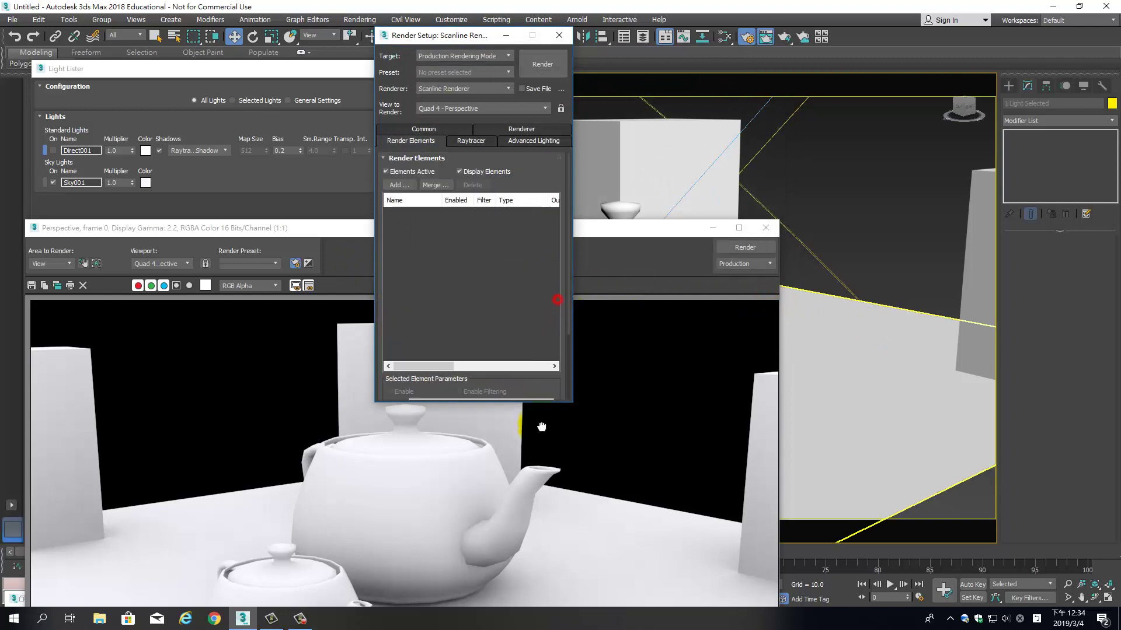
click(400, 186)
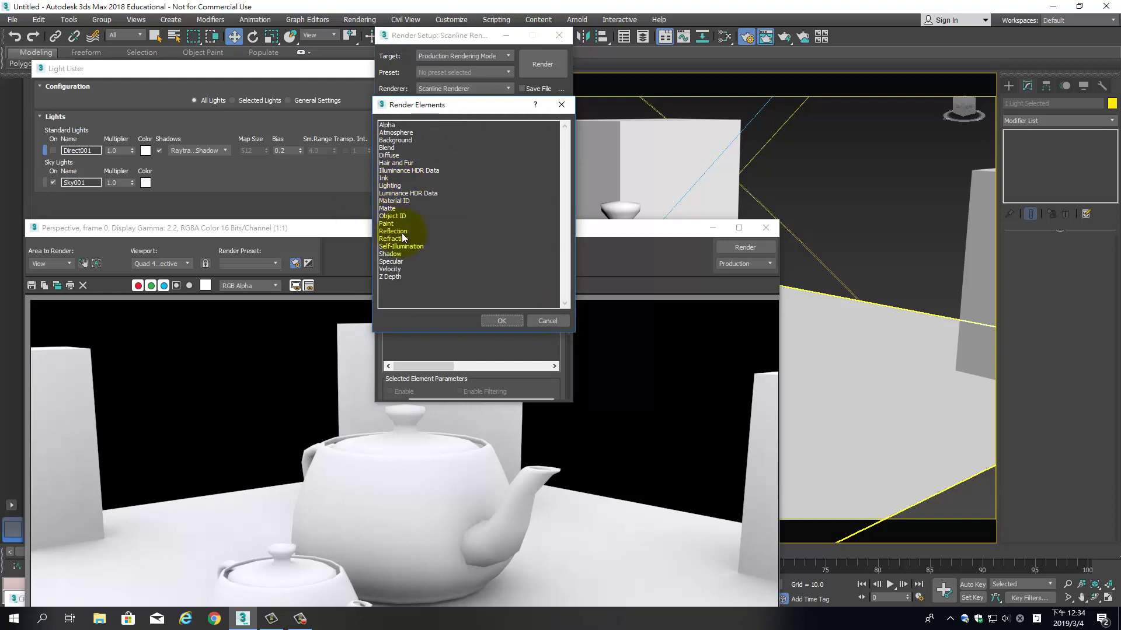
click(388, 125)
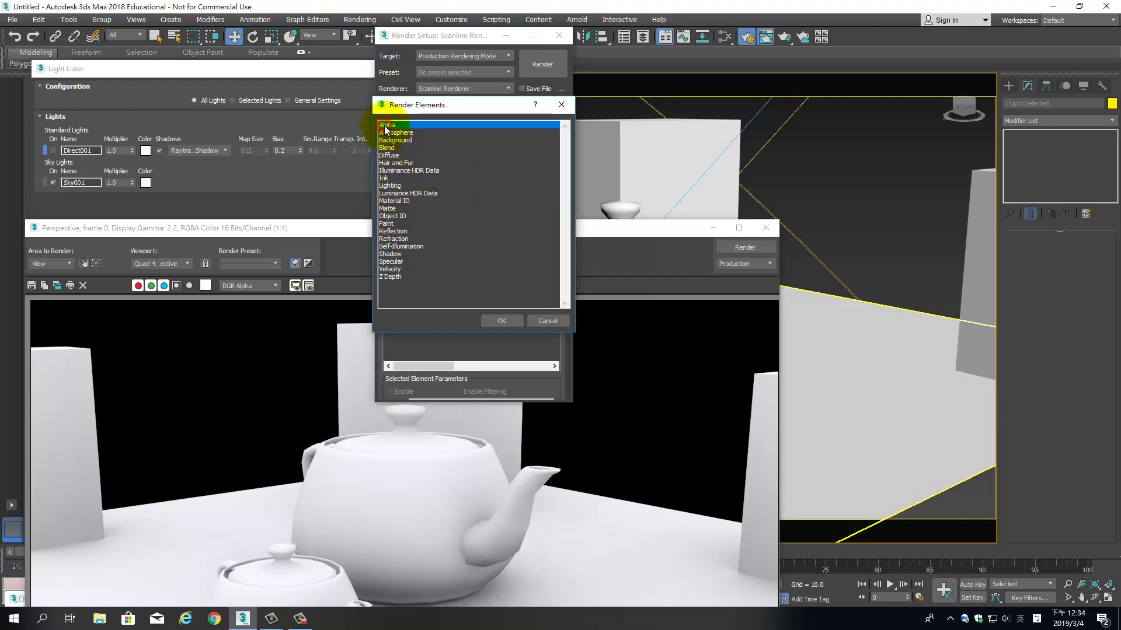
click(396, 277)
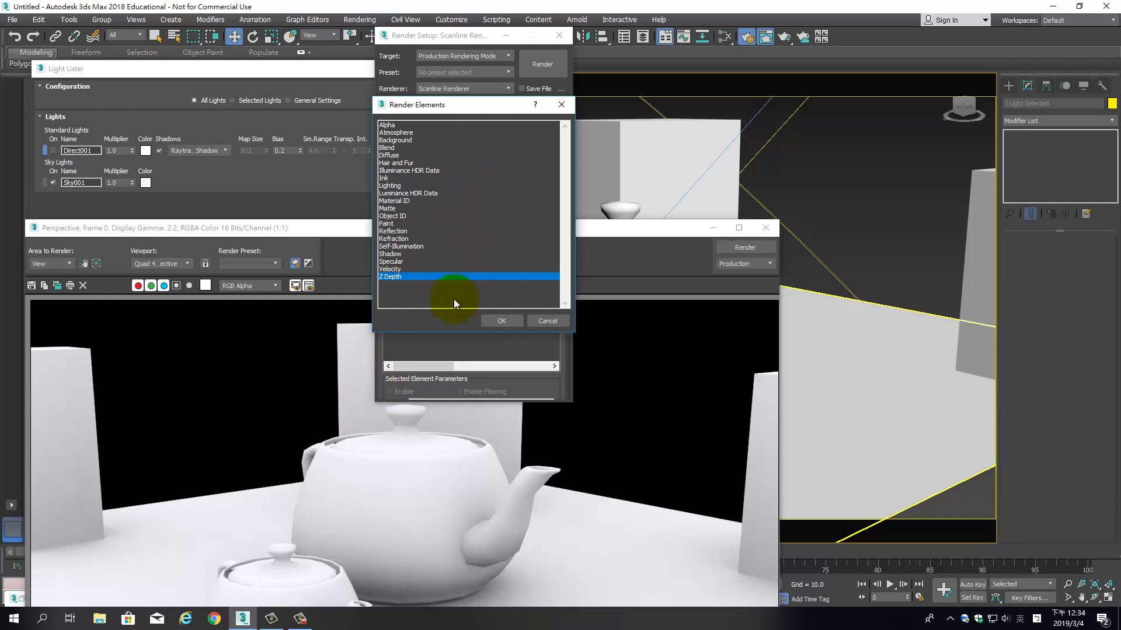
click(400, 270)
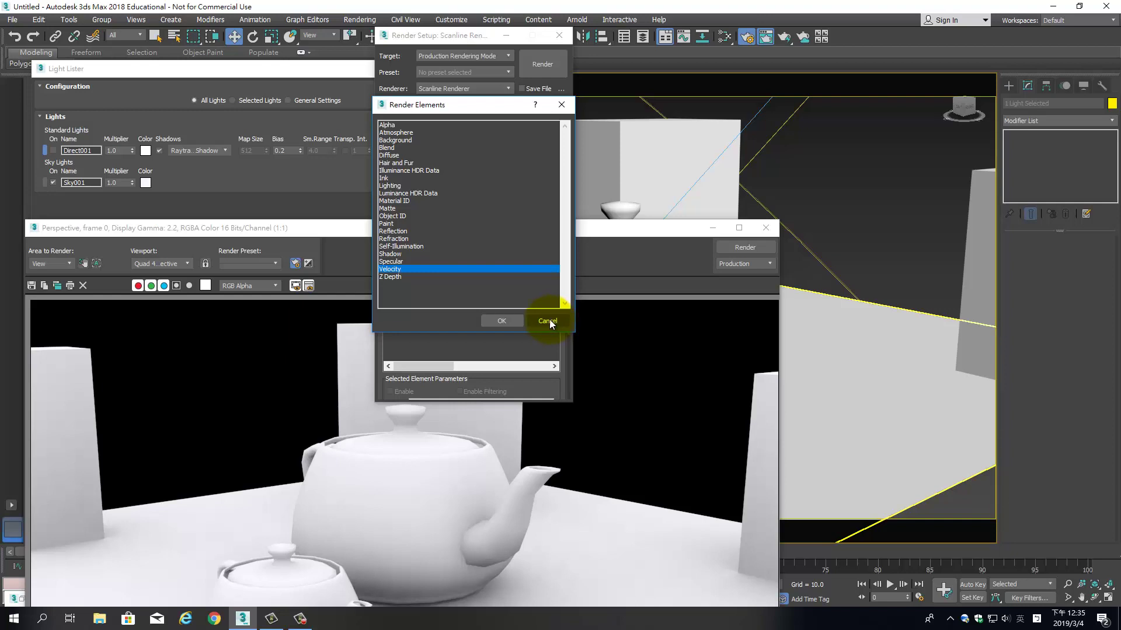
click(549, 320)
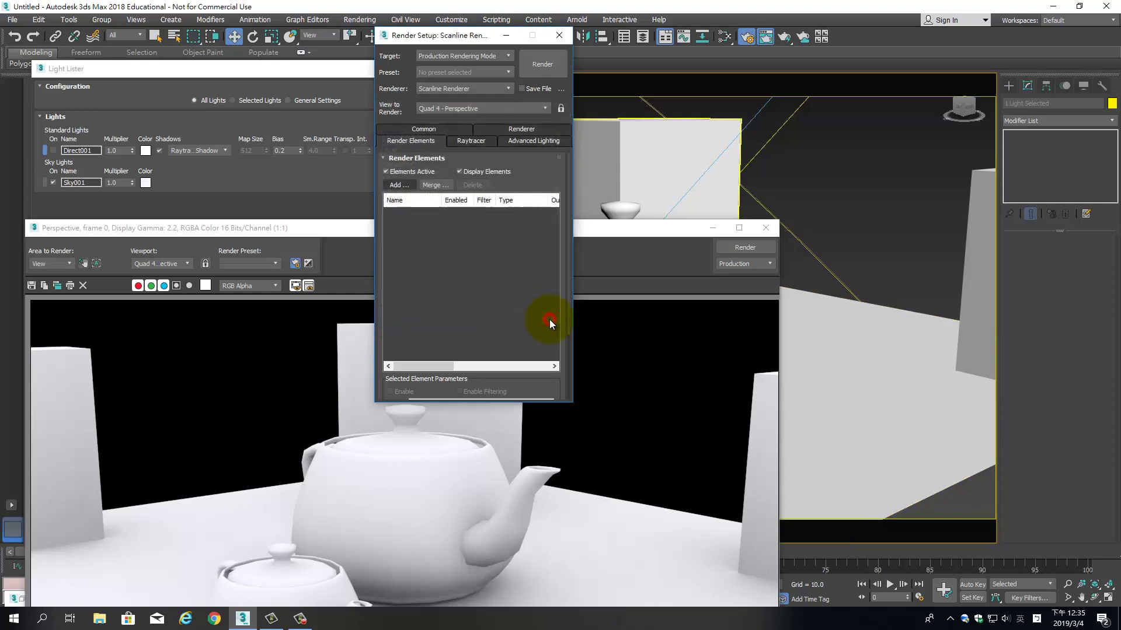
Close the render windows after previewing the alpha channel, then select the Sky001 skylight.
click(559, 35)
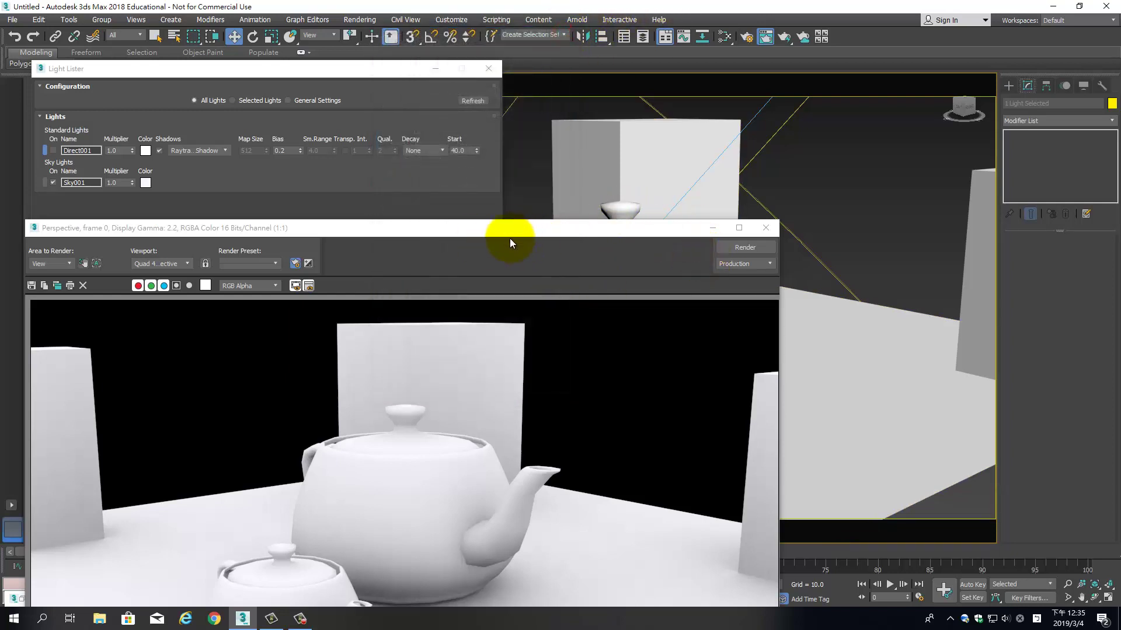
drag(510, 222, 695, 88)
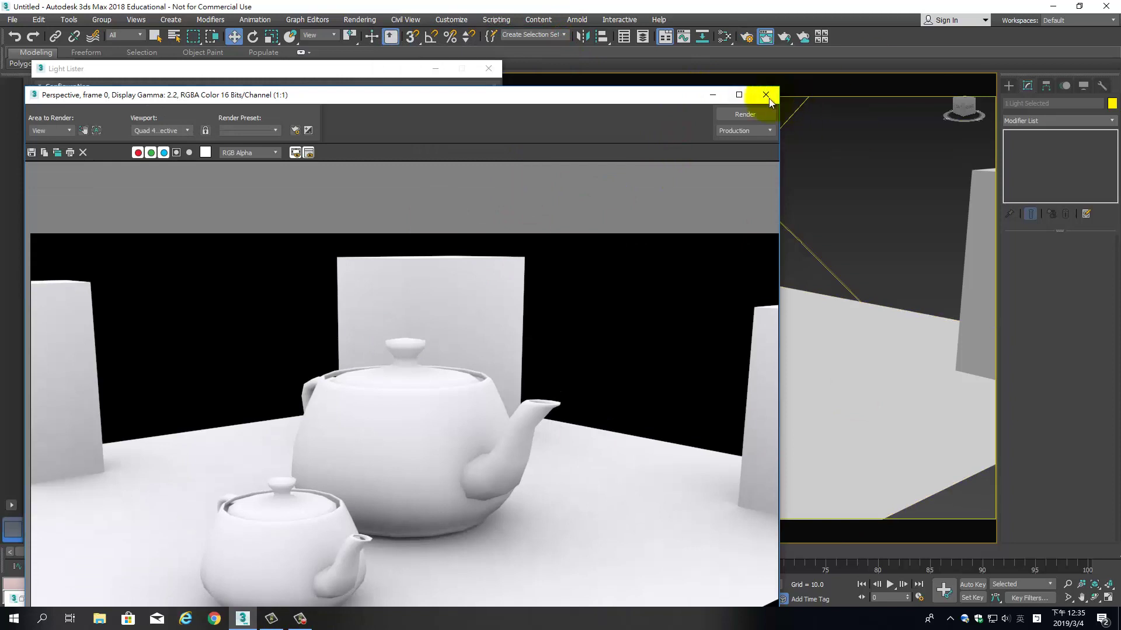
drag(524, 101, 503, 92)
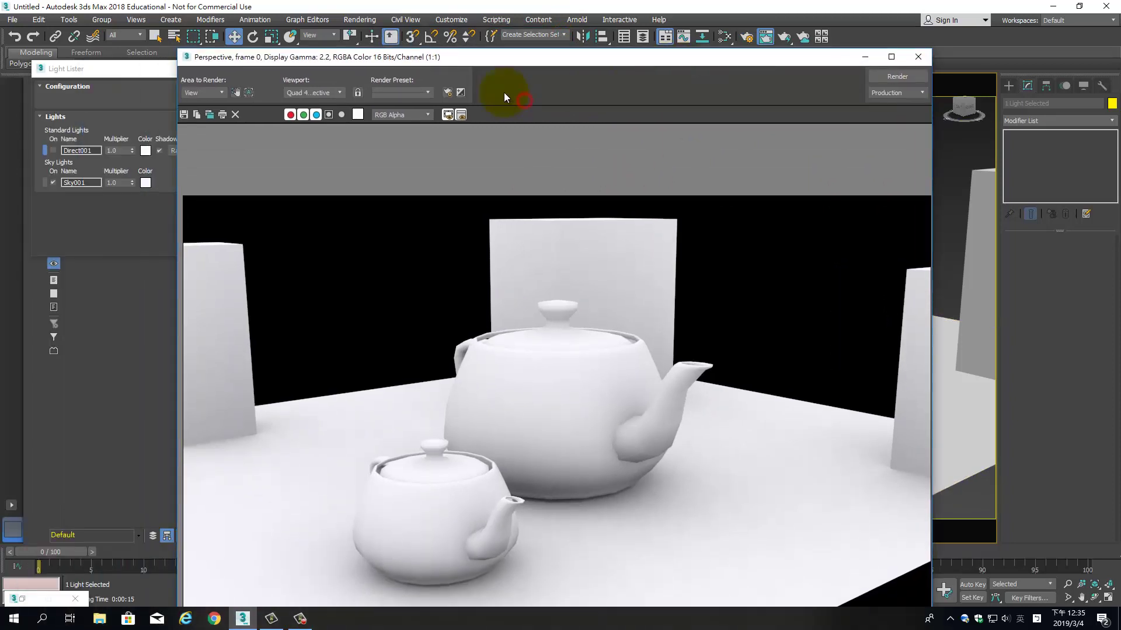
click(331, 114)
click(330, 114)
click(915, 63)
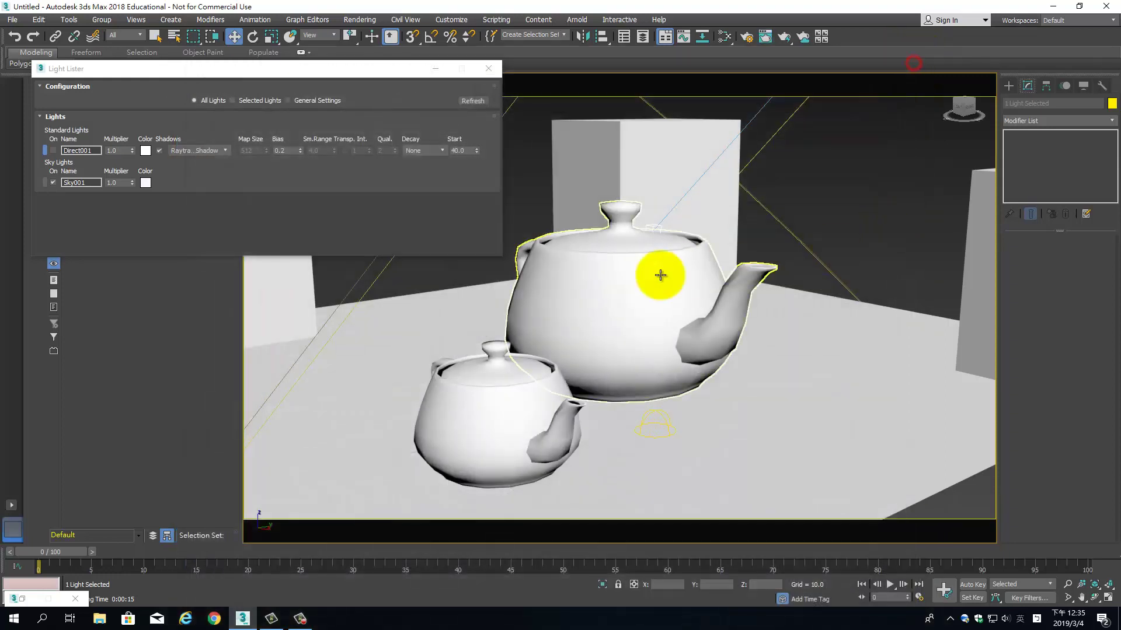
click(657, 412)
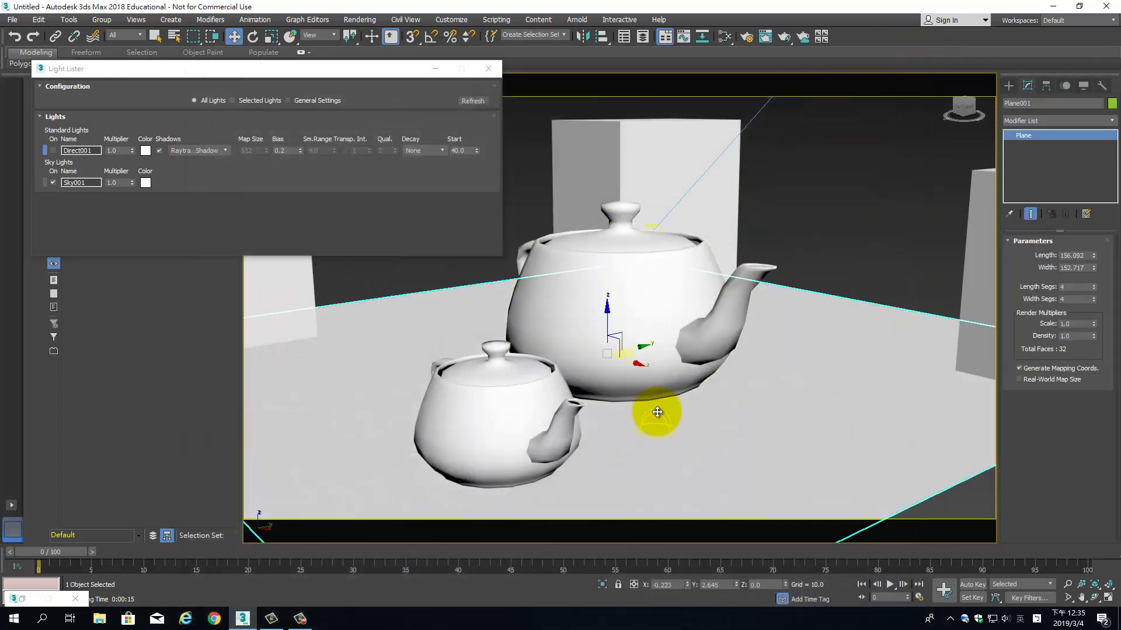
click(656, 416)
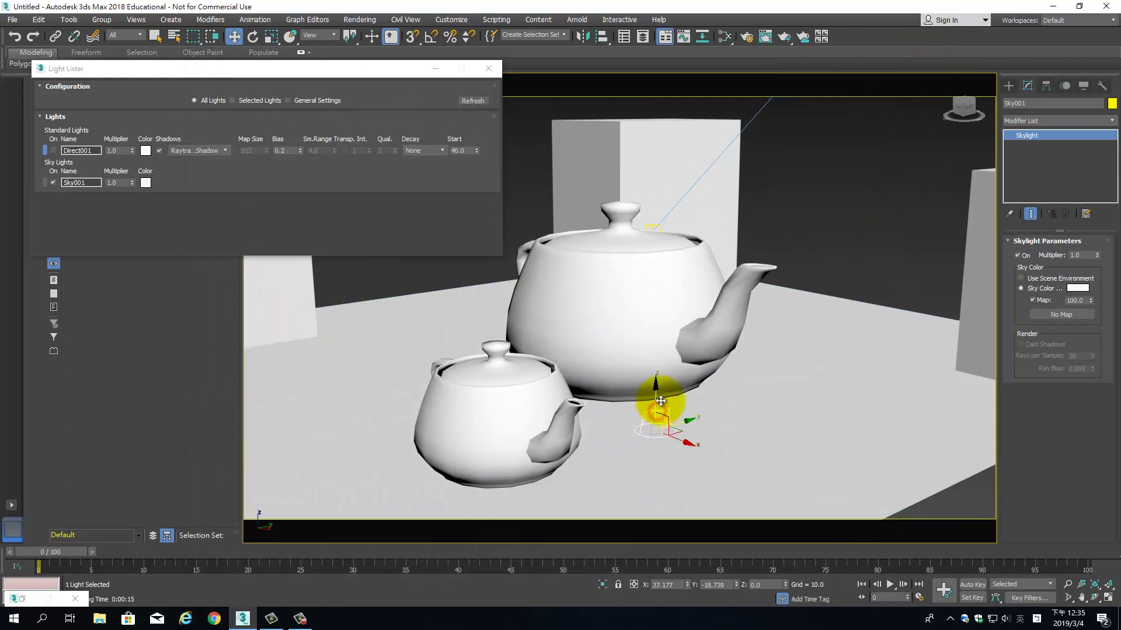
Choose Light Tracer as the advanced lighting and close Render Setup.
click(360, 19)
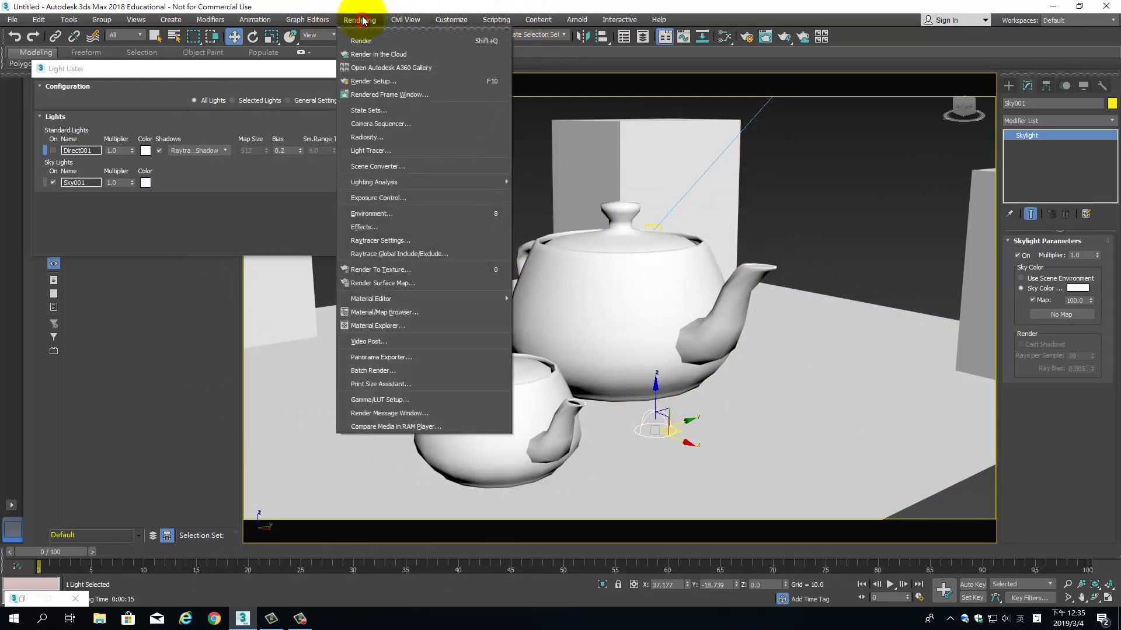
click(401, 150)
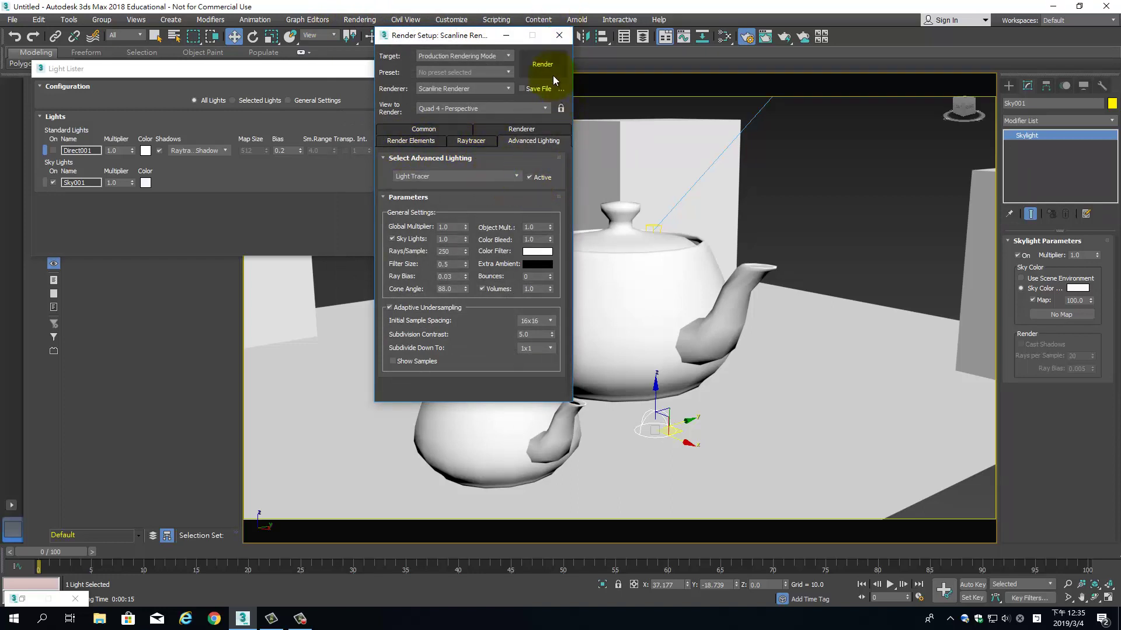
click(559, 35)
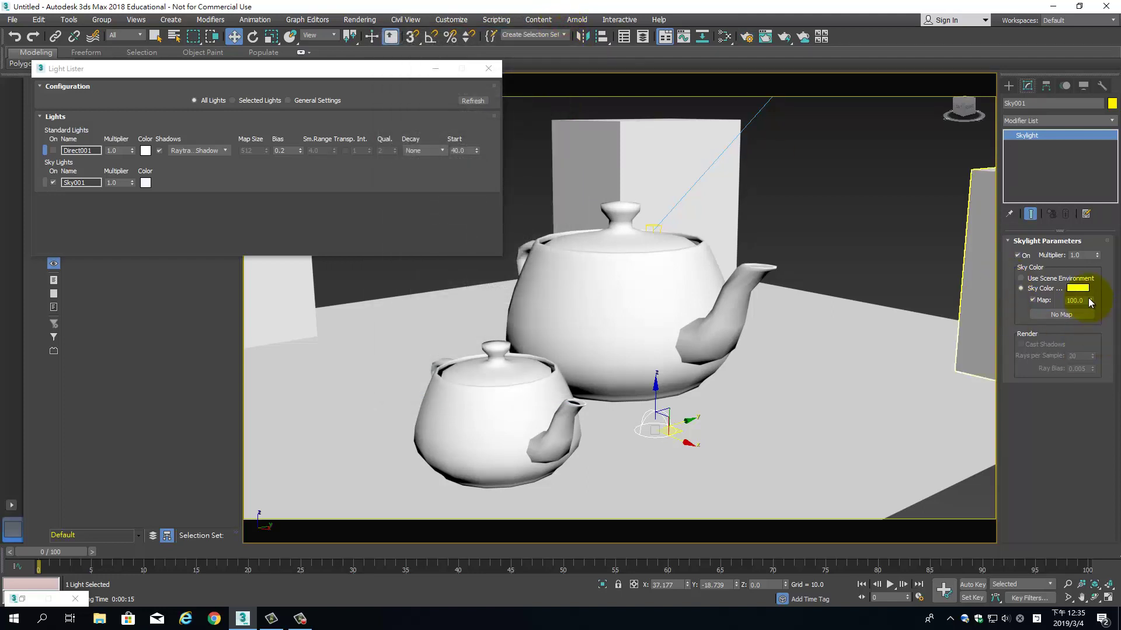
Set the skylight multiplier to 0.5 and tint its sky colour pale blue.
double_click(1079, 255)
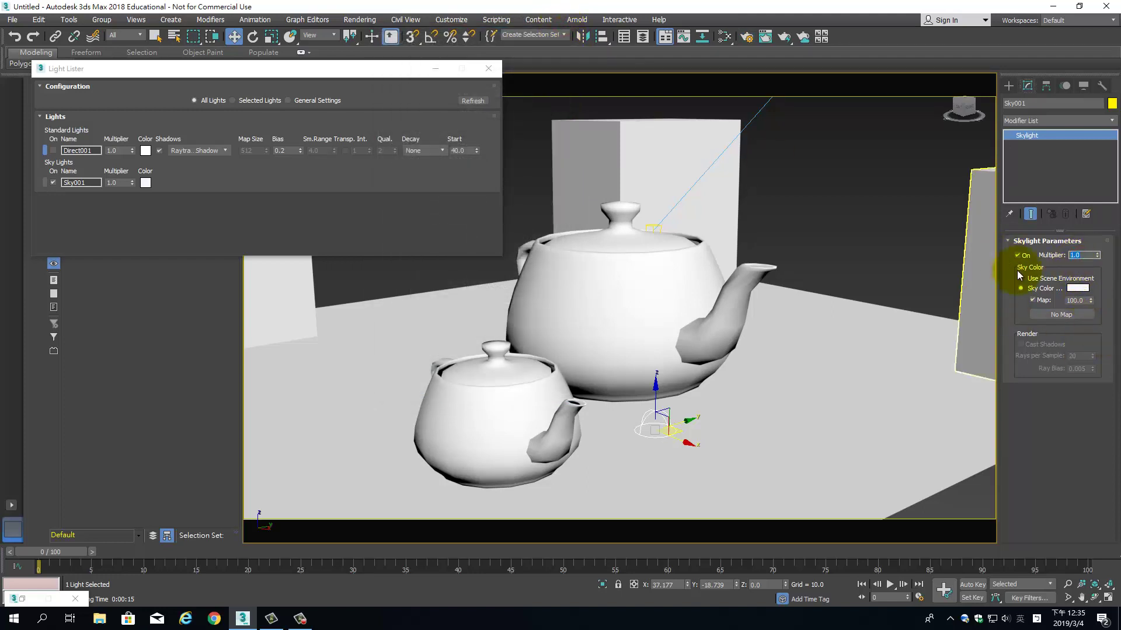
text(0.5)
key(Return)
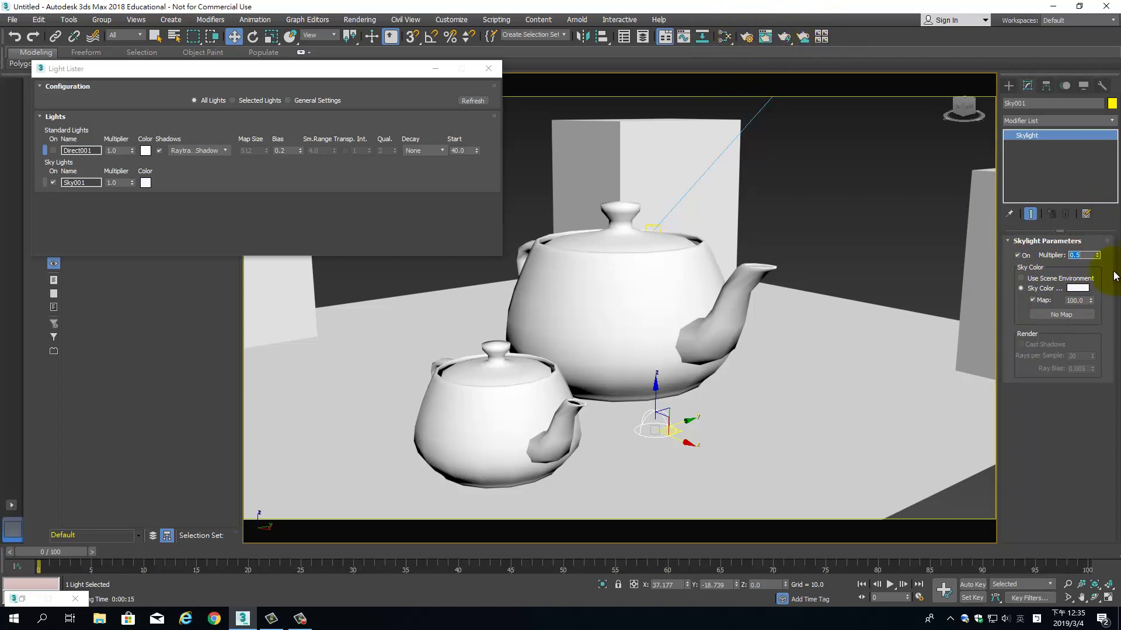
click(1078, 287)
drag(346, 161, 402, 173)
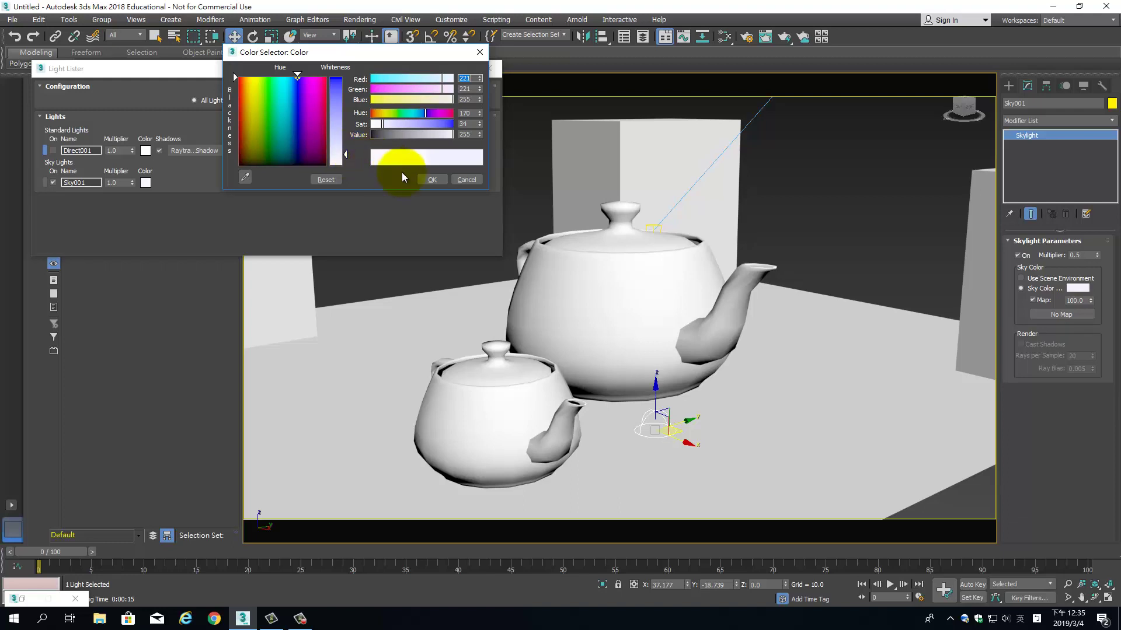
click(433, 180)
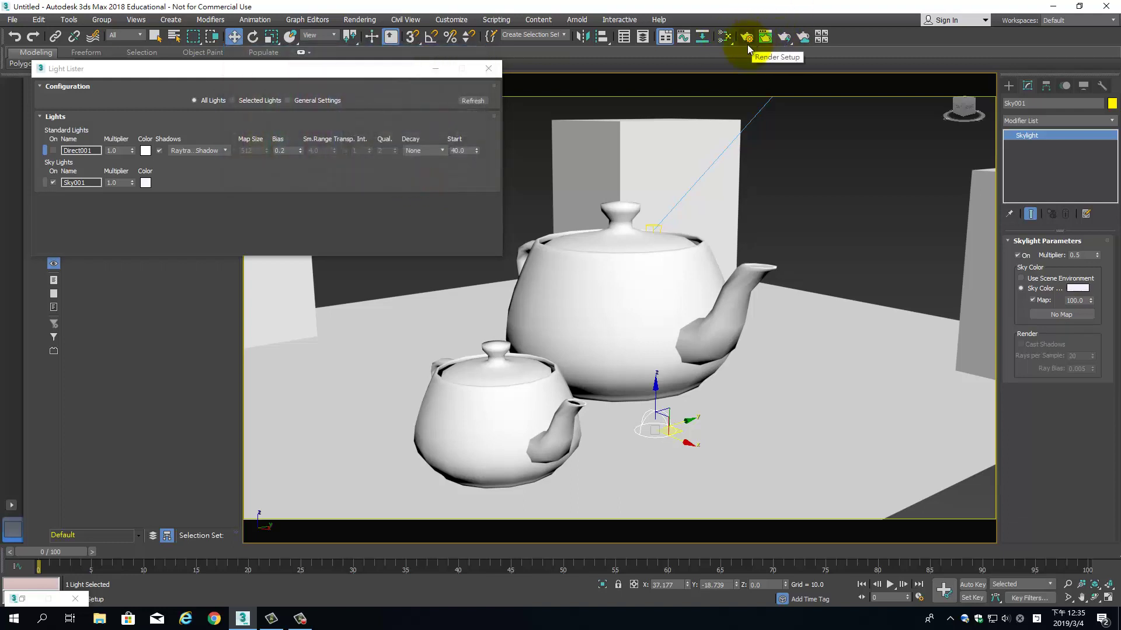
Render, switch Direct001 back on in the Light Lister, and render again.
click(784, 37)
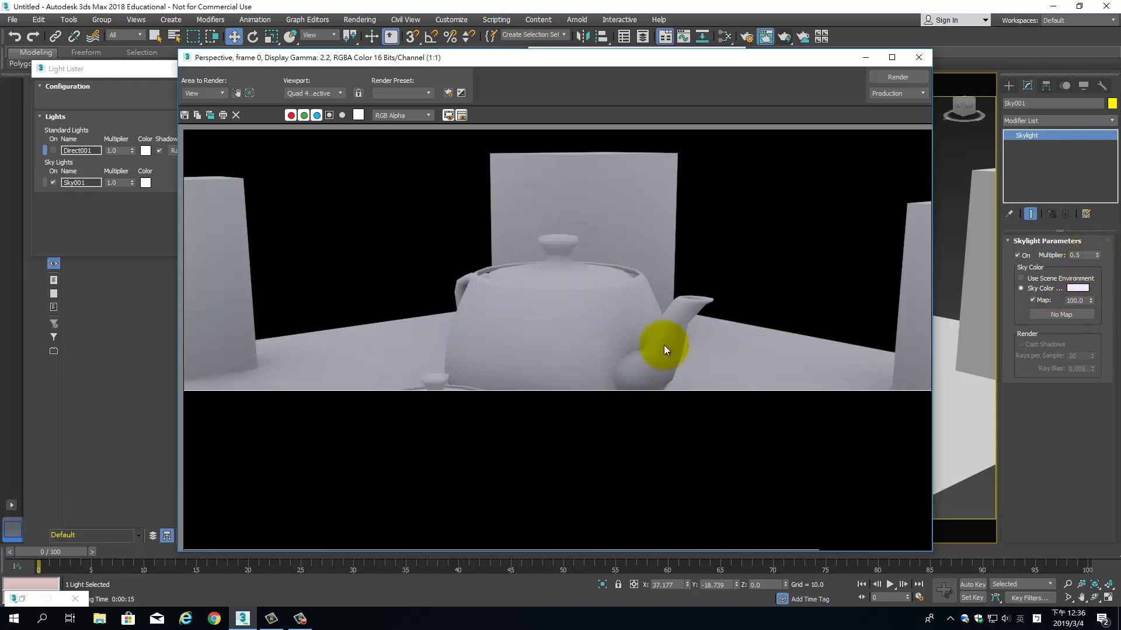
click(47, 182)
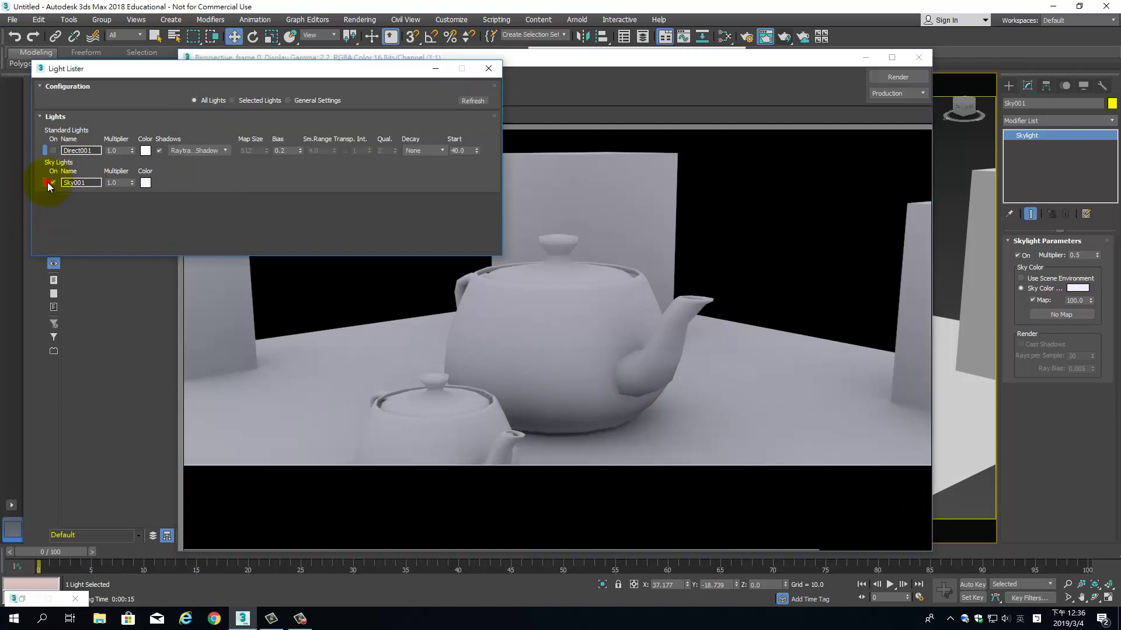
click(56, 148)
click(55, 150)
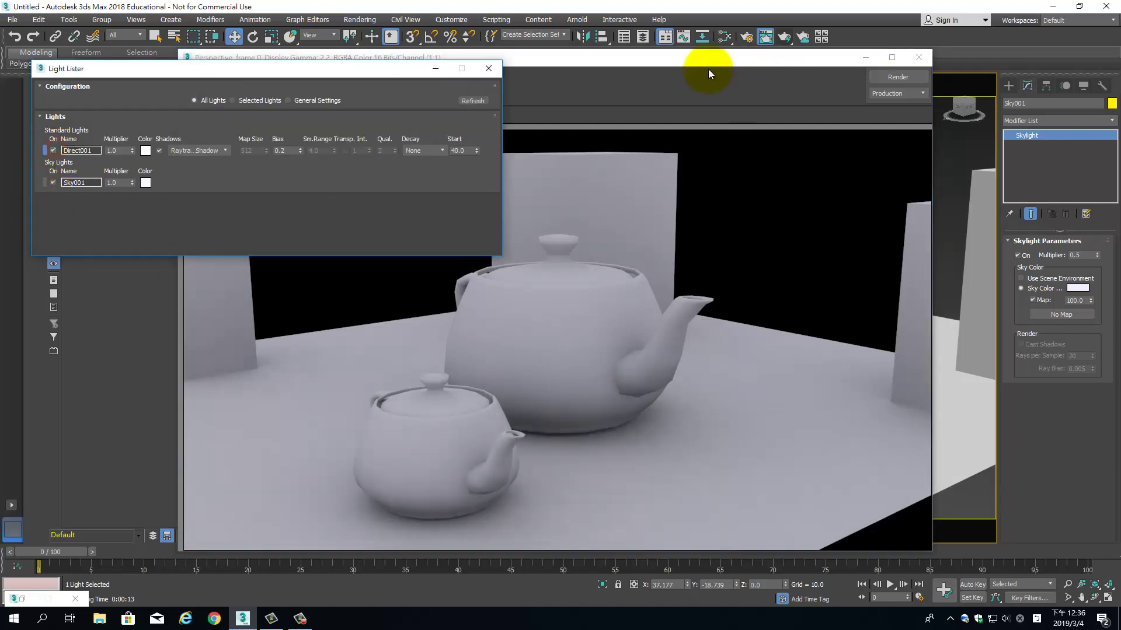
click(898, 77)
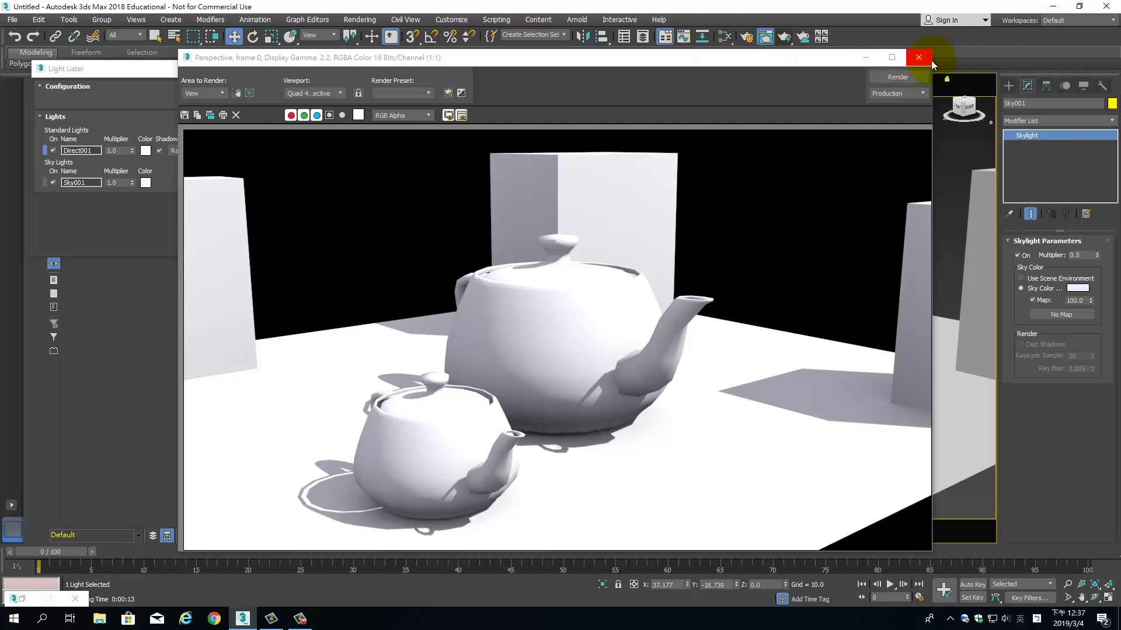
Create Standard materials, assigning Material #48 to the large teapot and Material #49 to the floor.
click(918, 57)
click(726, 37)
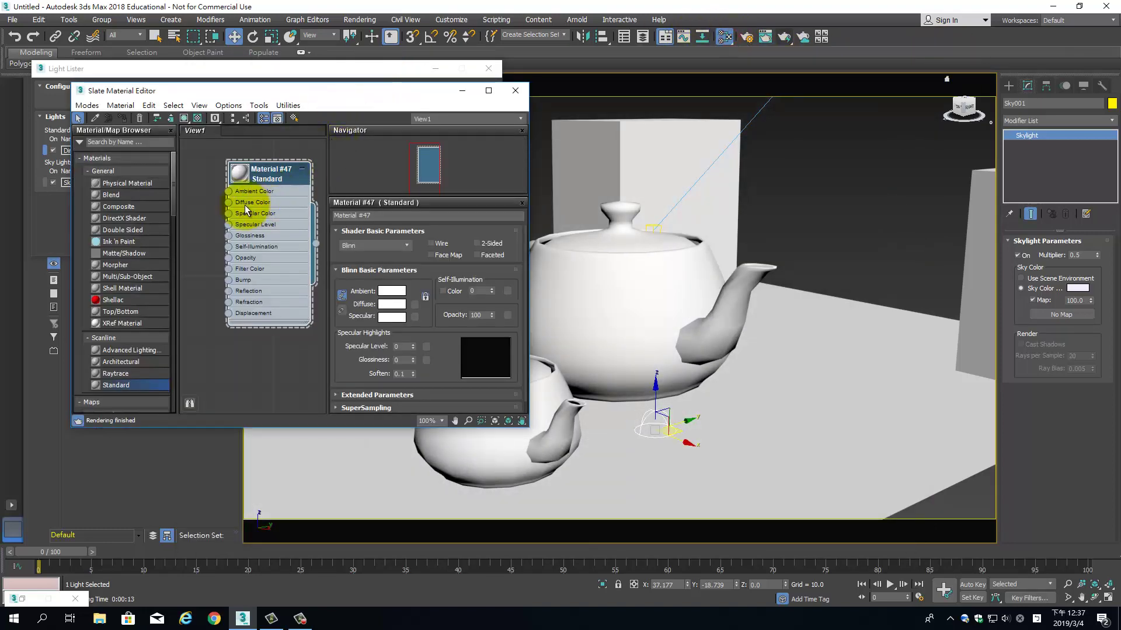
drag(138, 383, 286, 373)
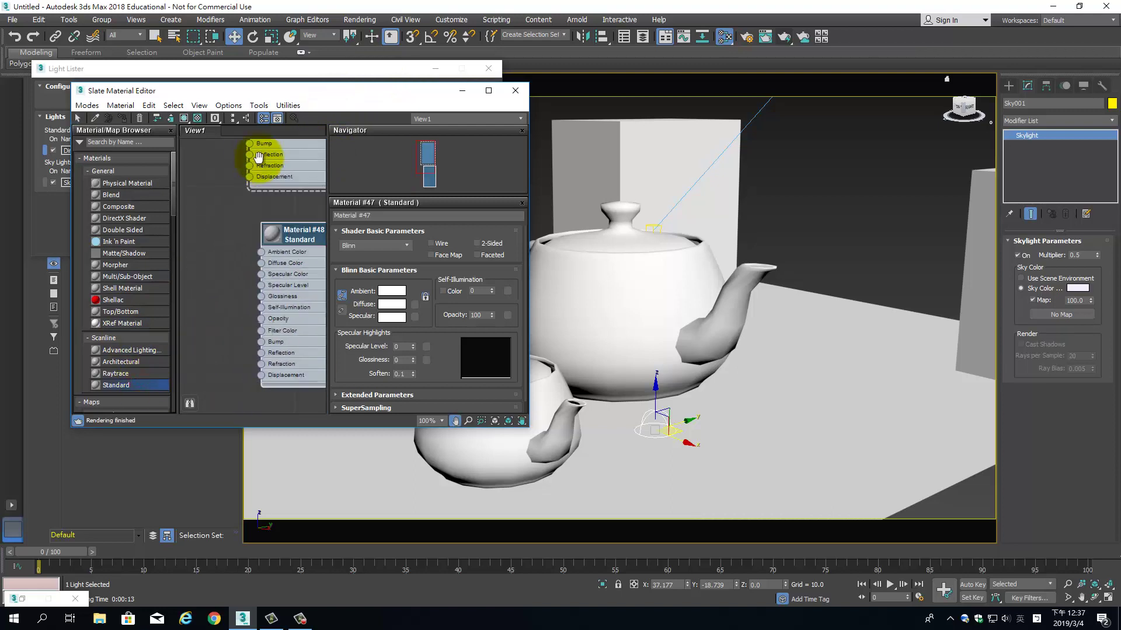
middle_drag(212, 288, 310, 243)
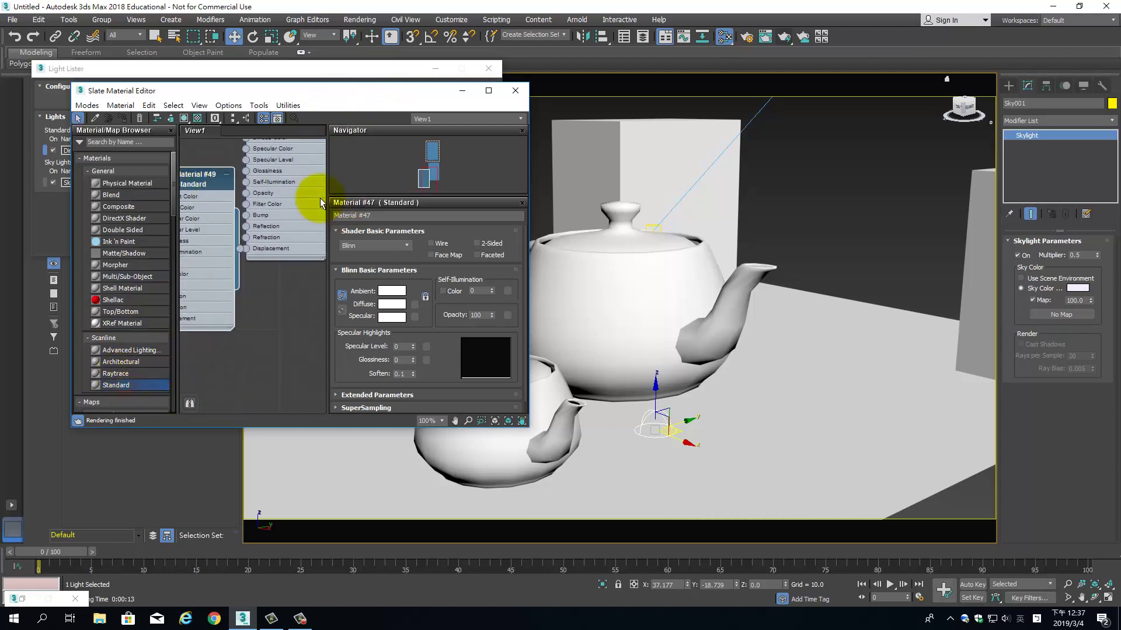
drag(290, 220, 613, 295)
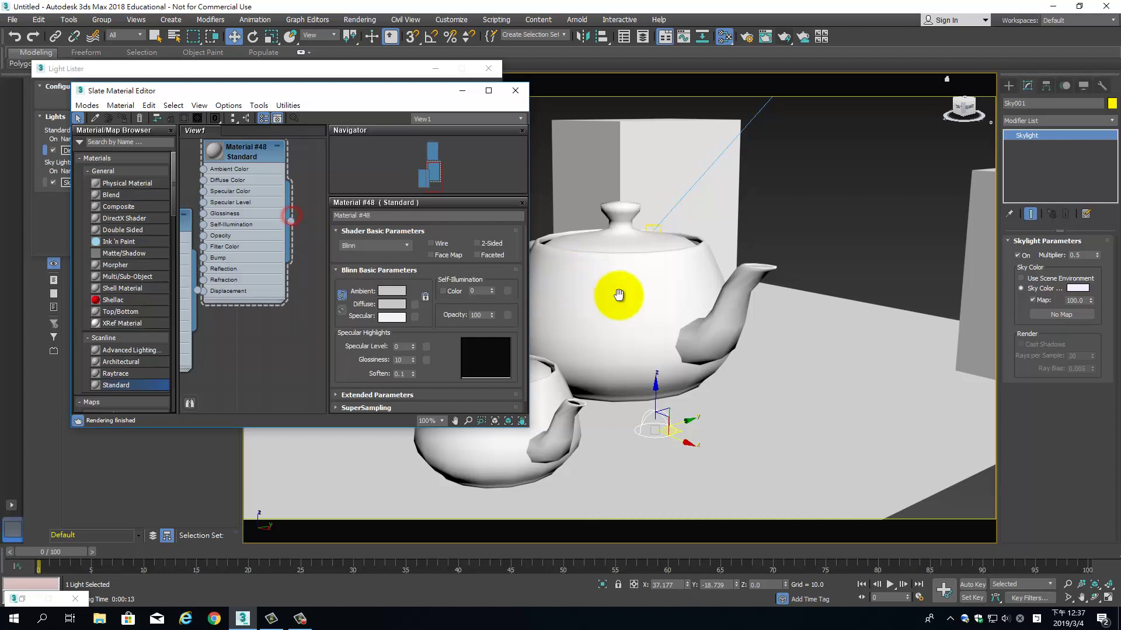
click(264, 262)
drag(291, 223, 670, 318)
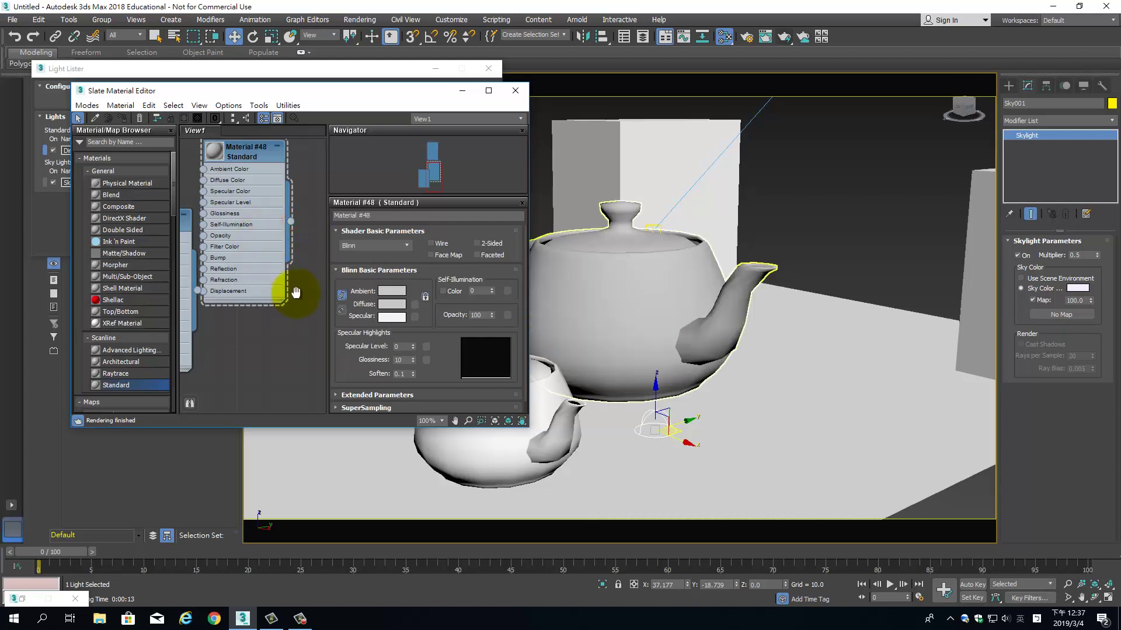
middle_drag(295, 280, 295, 240)
drag(236, 268, 672, 485)
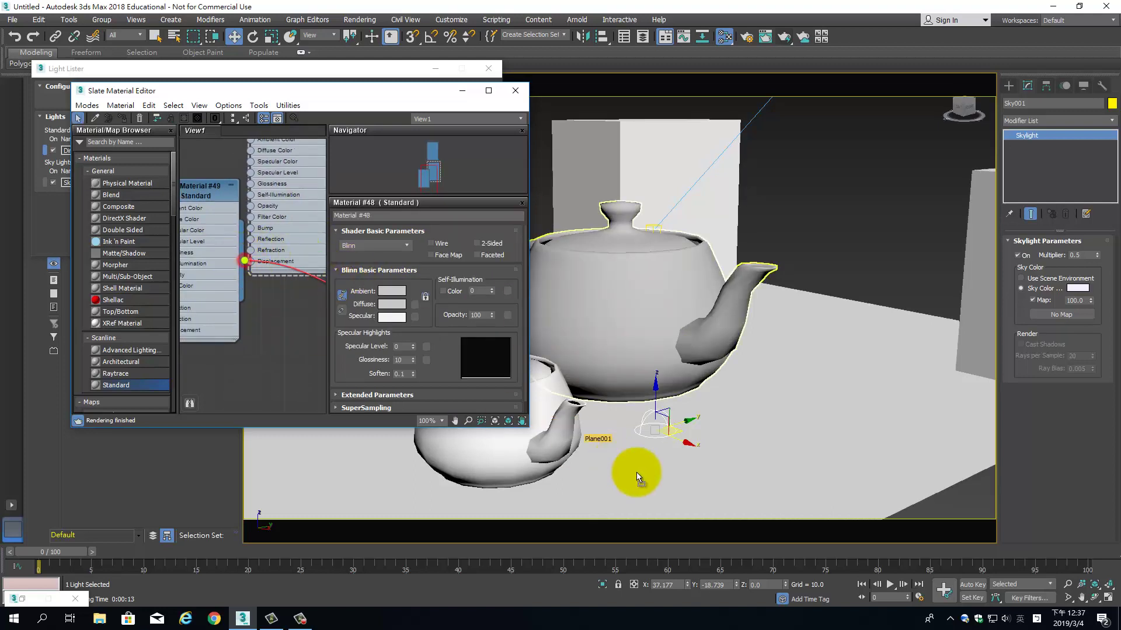
middle_drag(311, 232, 288, 280)
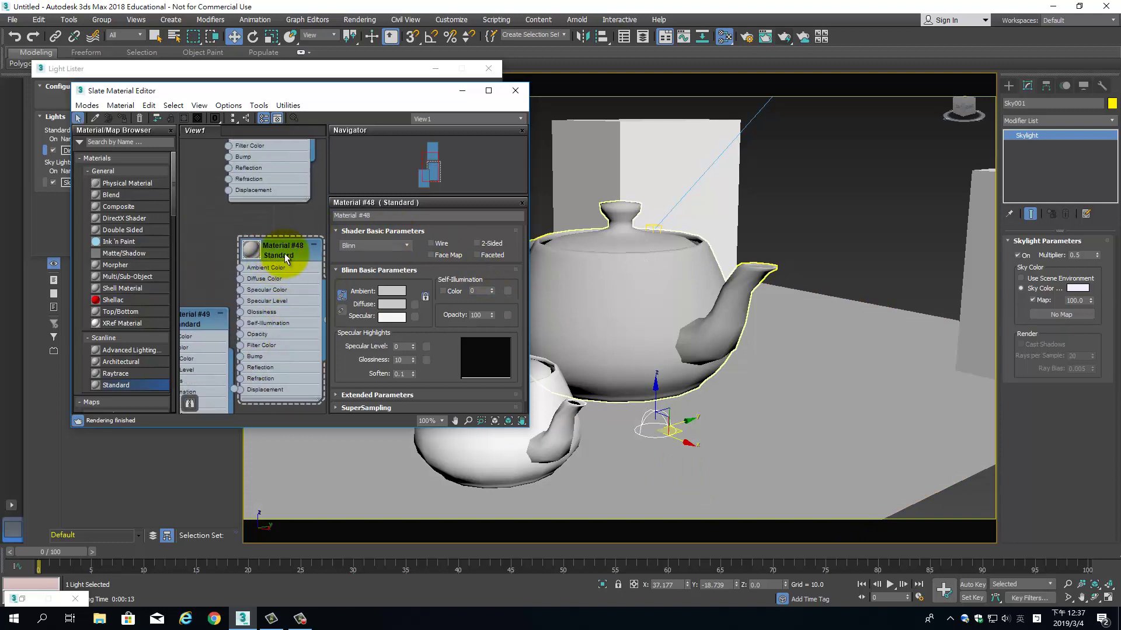
Set Material #48's diffuse colour to pink for the large teapot.
click(399, 305)
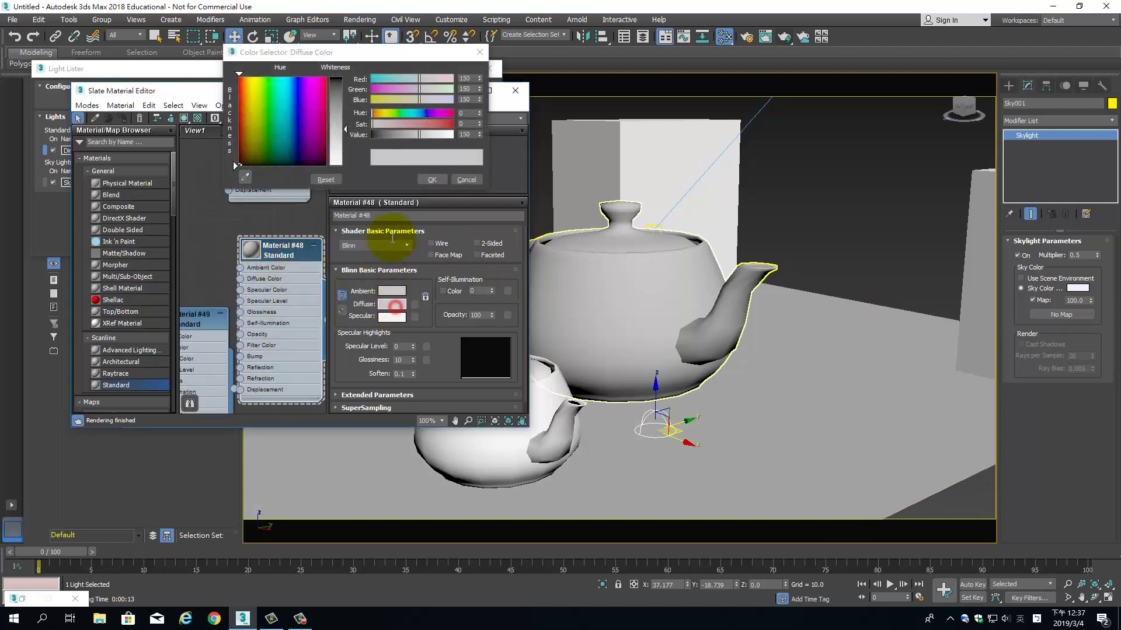
click(472, 181)
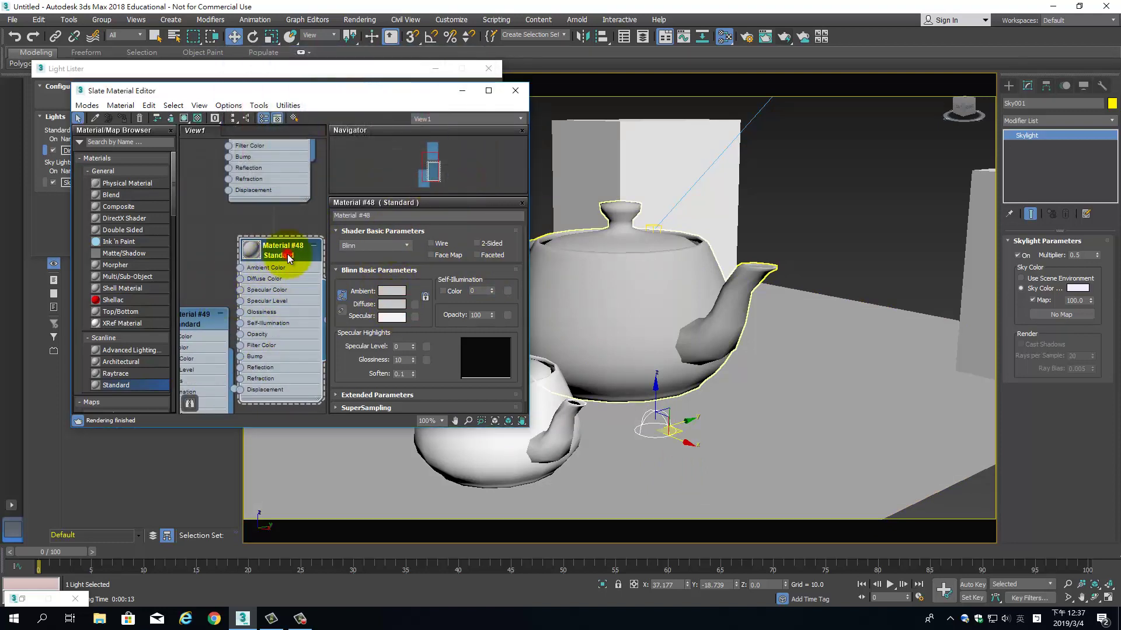
double_click(287, 256)
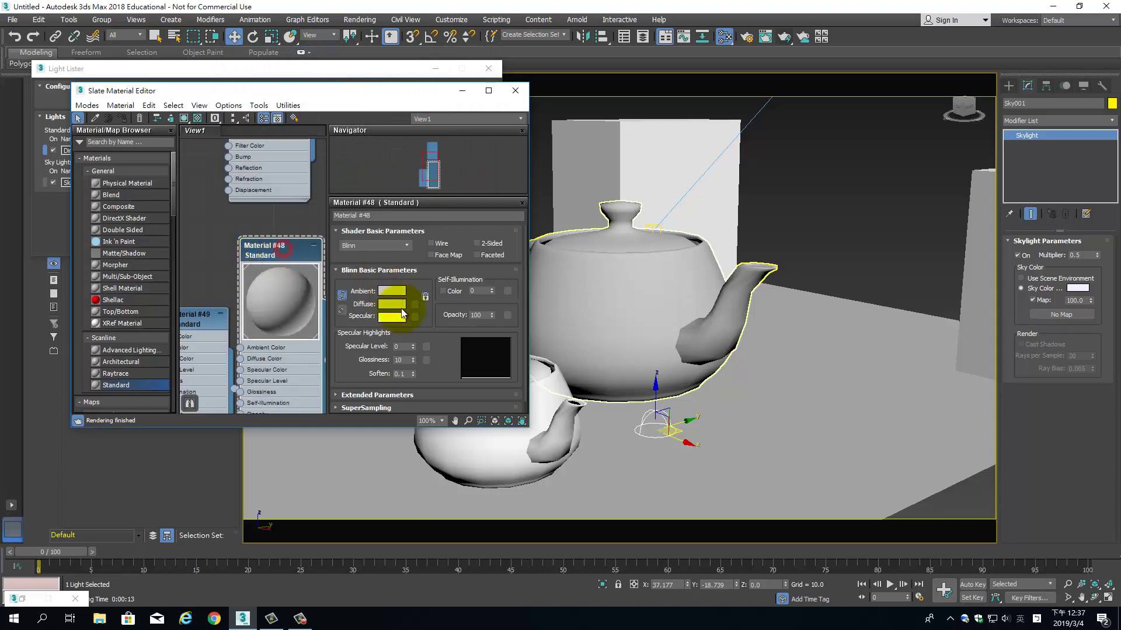
click(399, 304)
drag(308, 117, 347, 81)
click(442, 178)
Set Material #49's diffuse colour to saturated blue, then close the material editor and Light Lister.
middle_drag(207, 274, 288, 212)
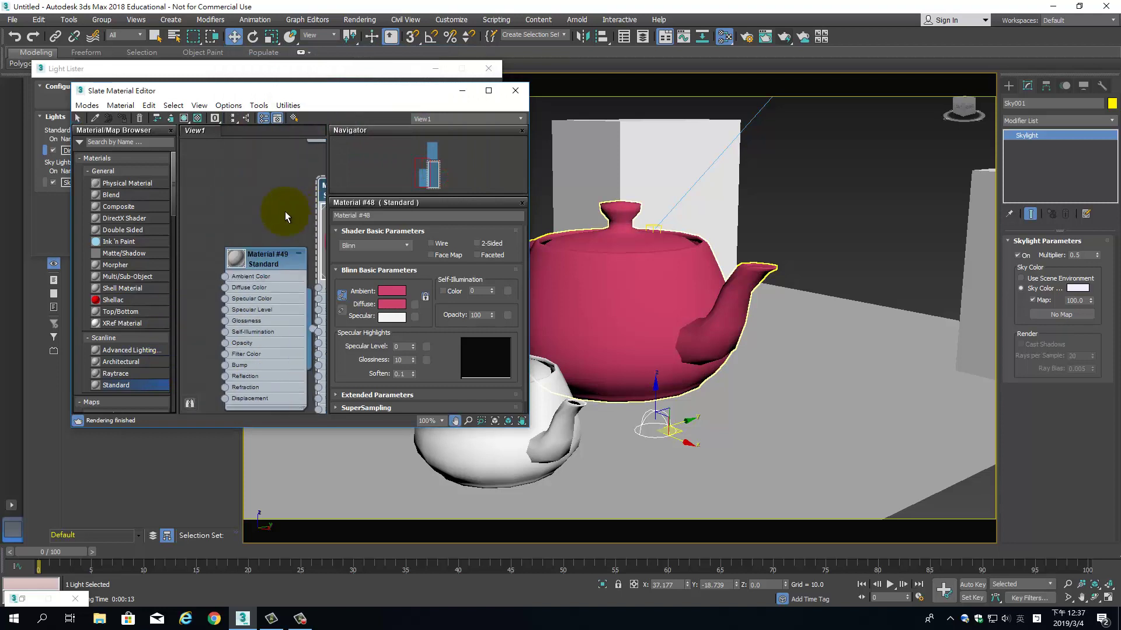
double_click(265, 259)
click(392, 304)
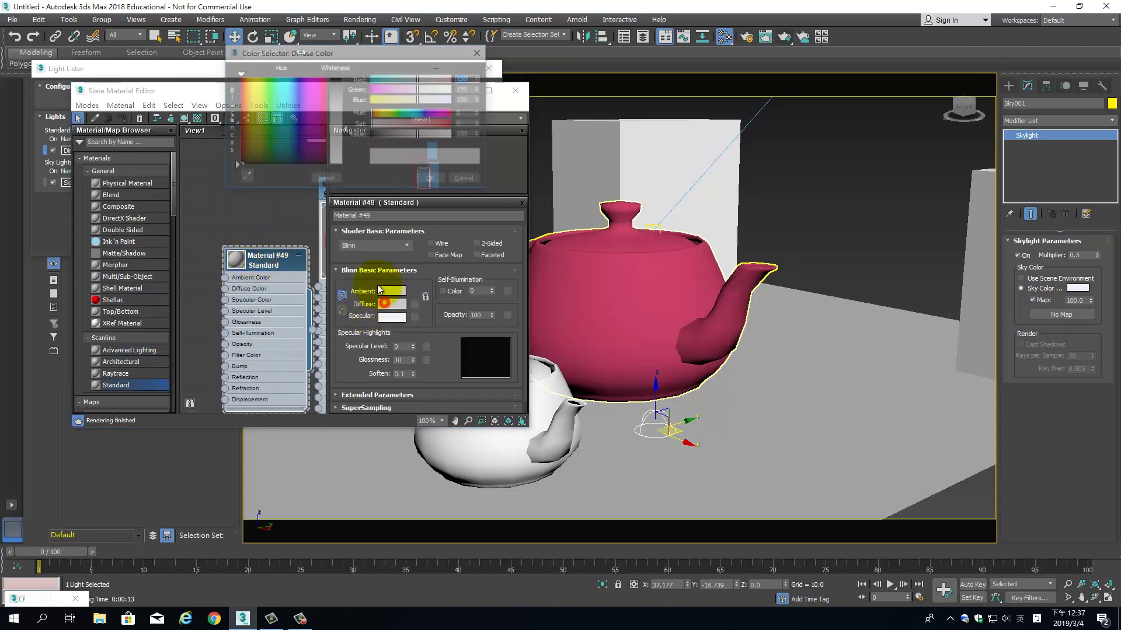
mouse_move(288, 129)
mouse_down()
mouse_move(273, 77)
mouse_move(294, 77)
mouse_up()
click(336, 78)
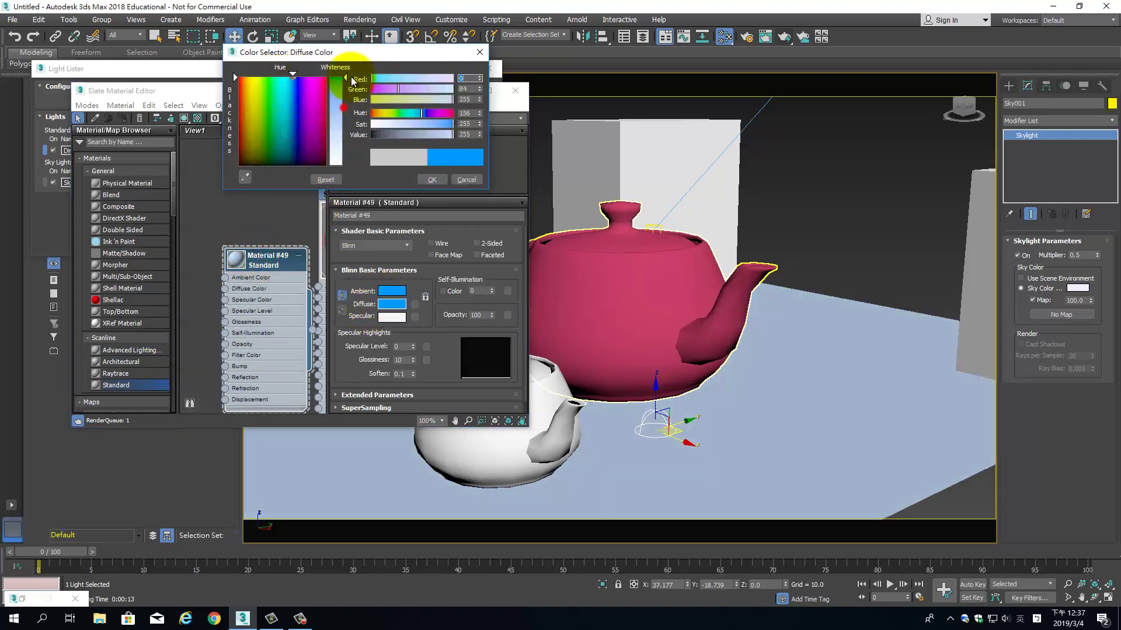
click(442, 184)
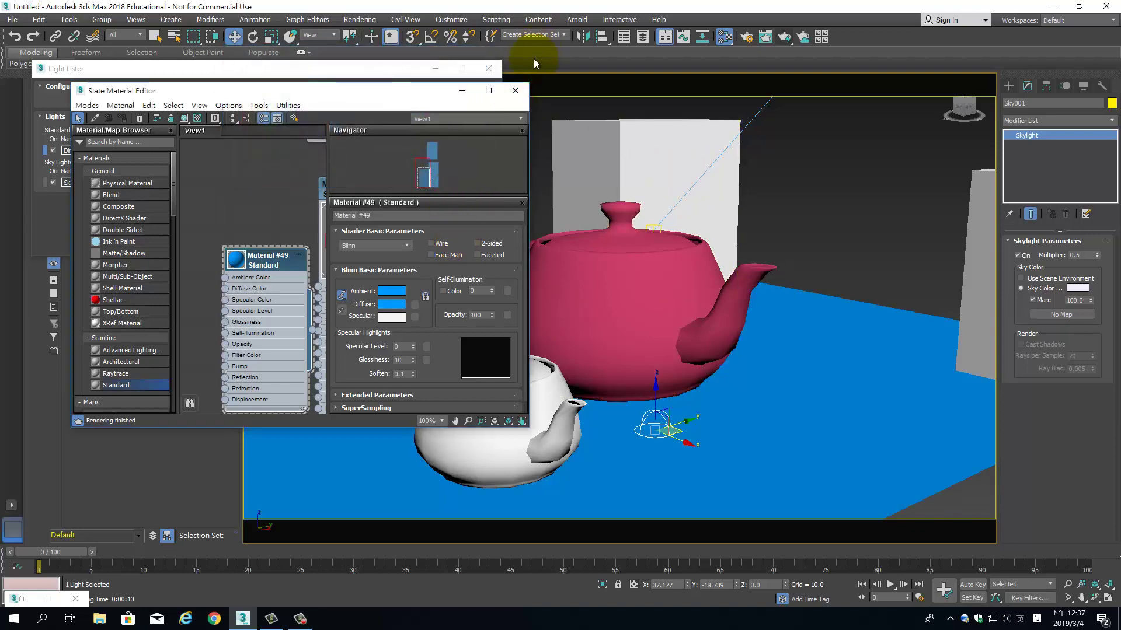
click(515, 91)
click(489, 68)
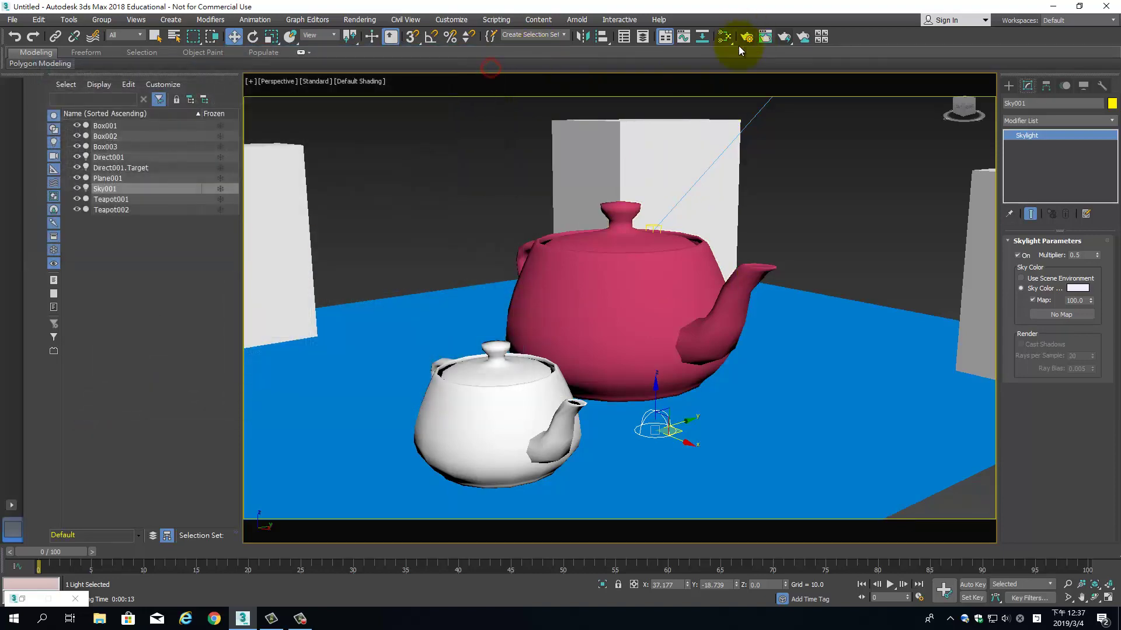
Render the Perspective view and move the rendered frame window to the left of the screen.
click(786, 37)
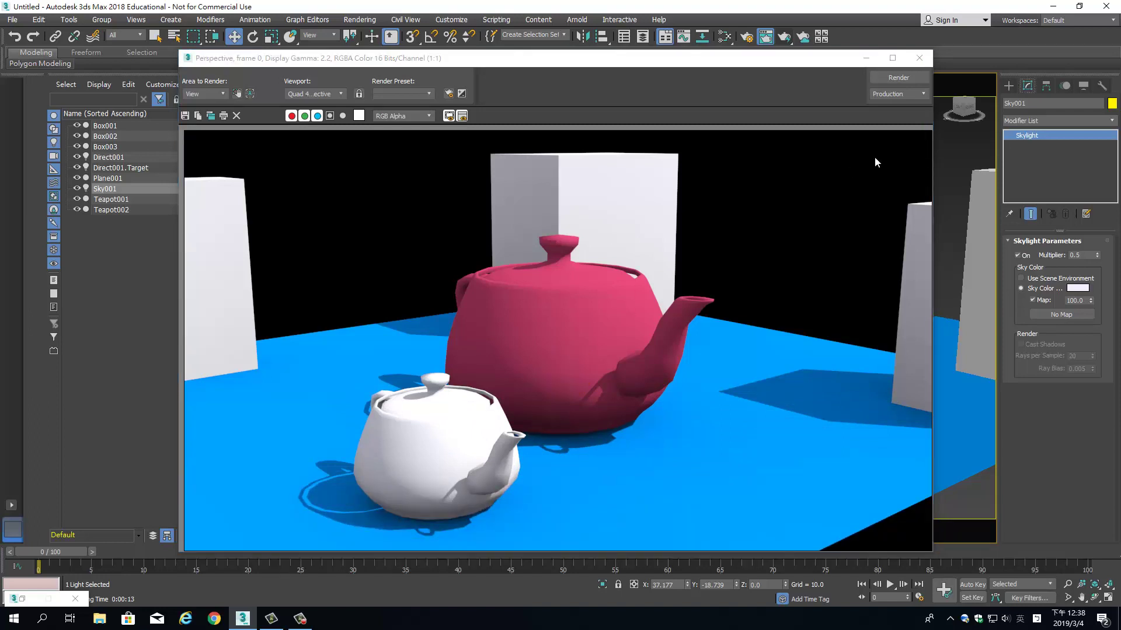
click(684, 82)
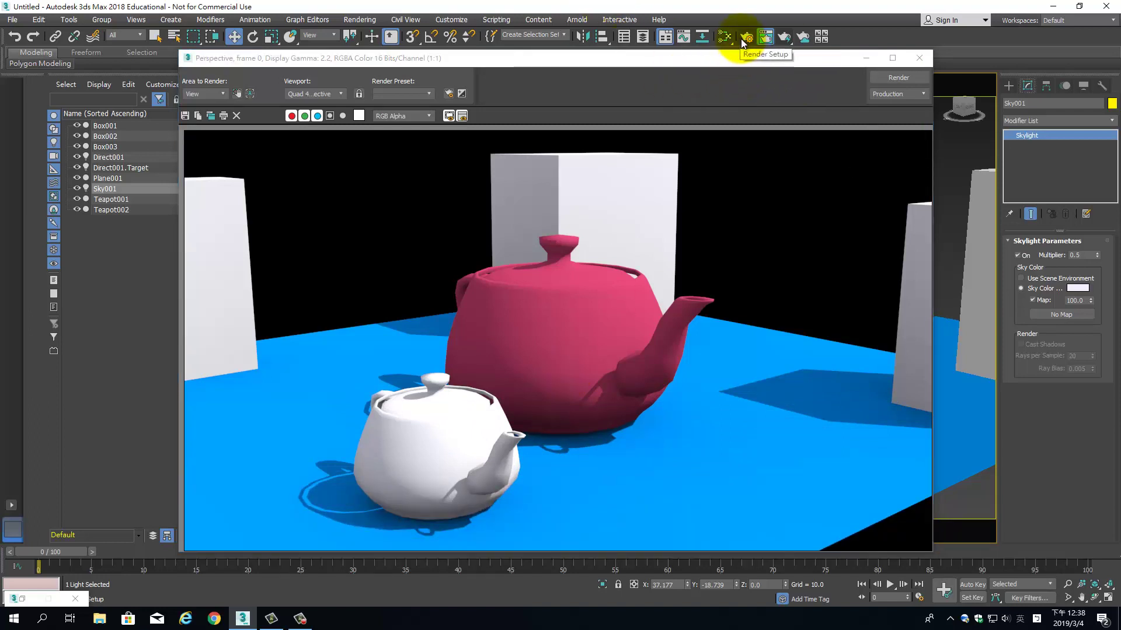
mouse_move(823, 60)
mouse_down()
mouse_move(580, 88)
mouse_move(379, 68)
mouse_up()
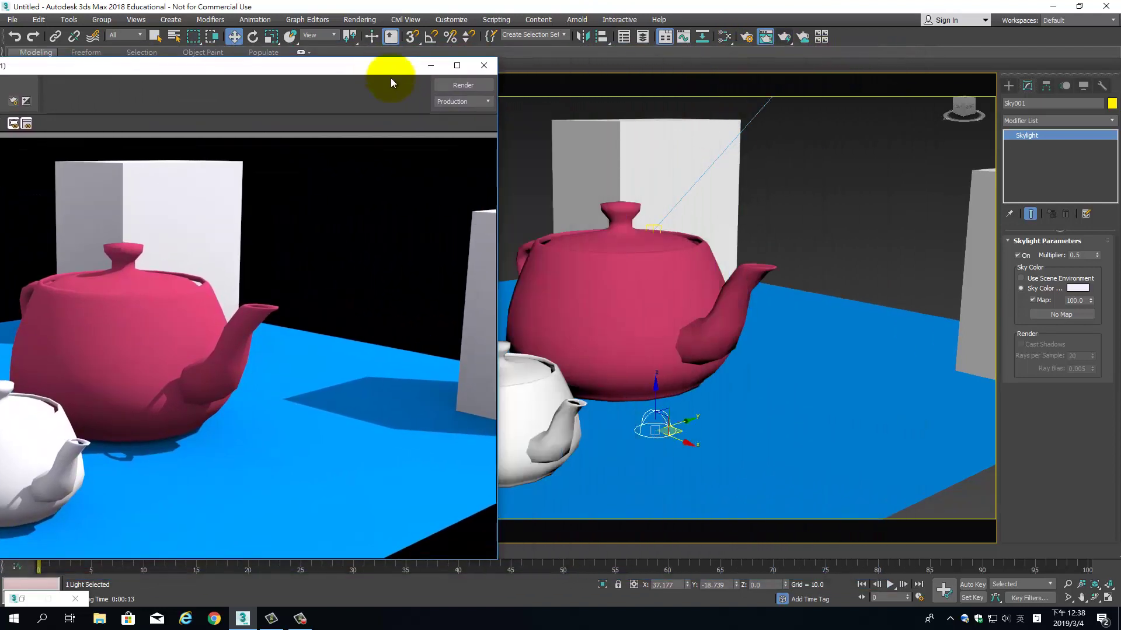
Give the sky light G-Buffer Object ID 1 and the white teapot Object ID 2.
right_click(585, 255)
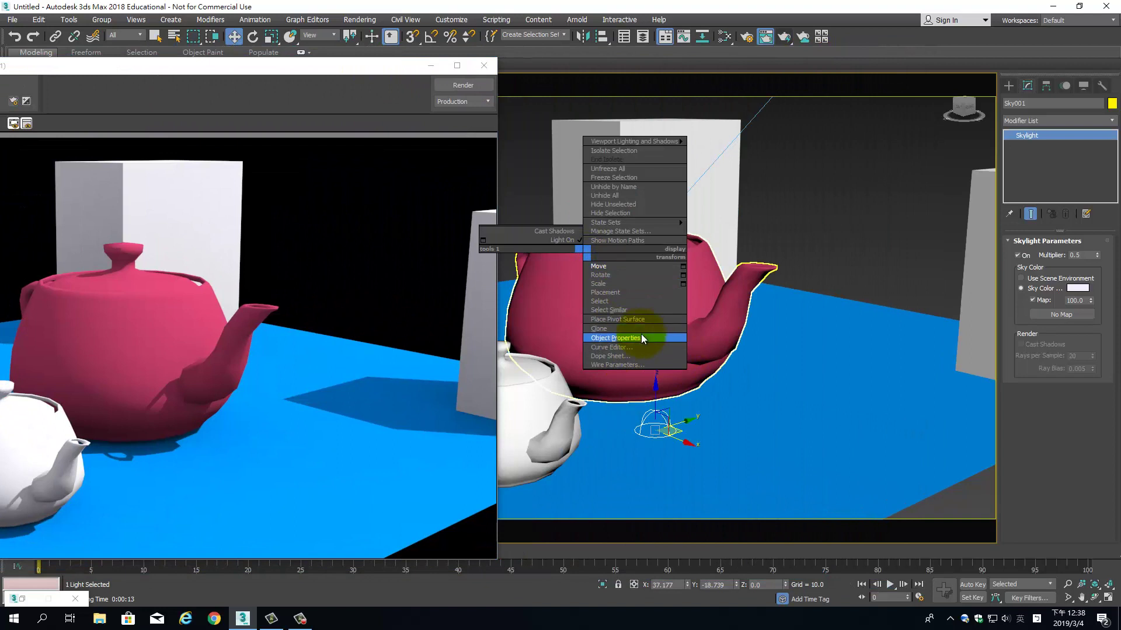
click(640, 337)
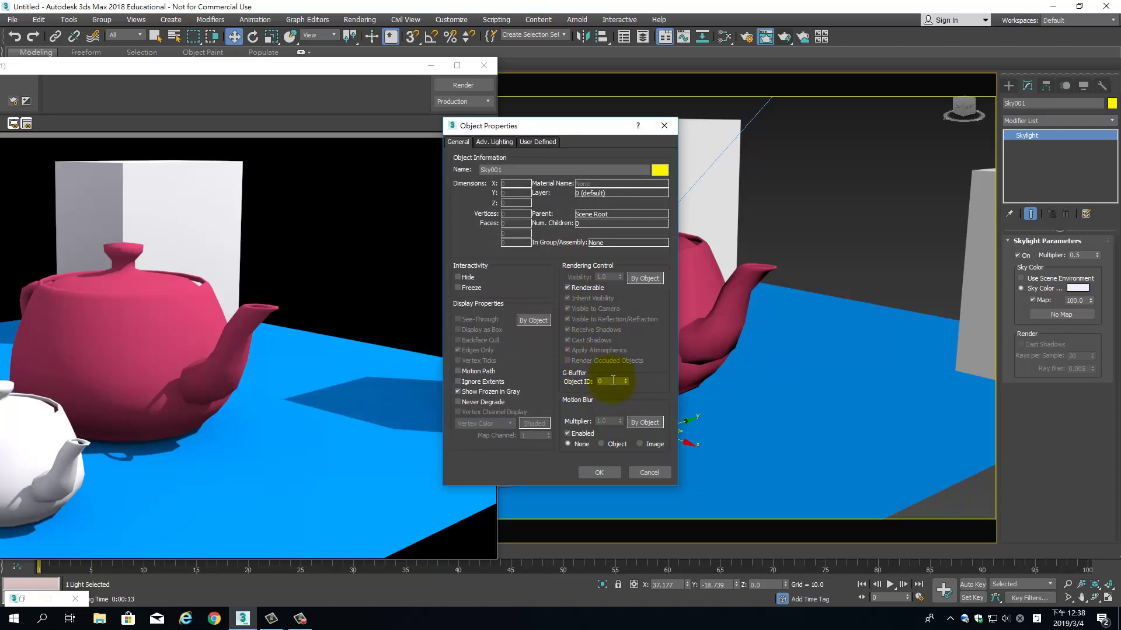
click(625, 379)
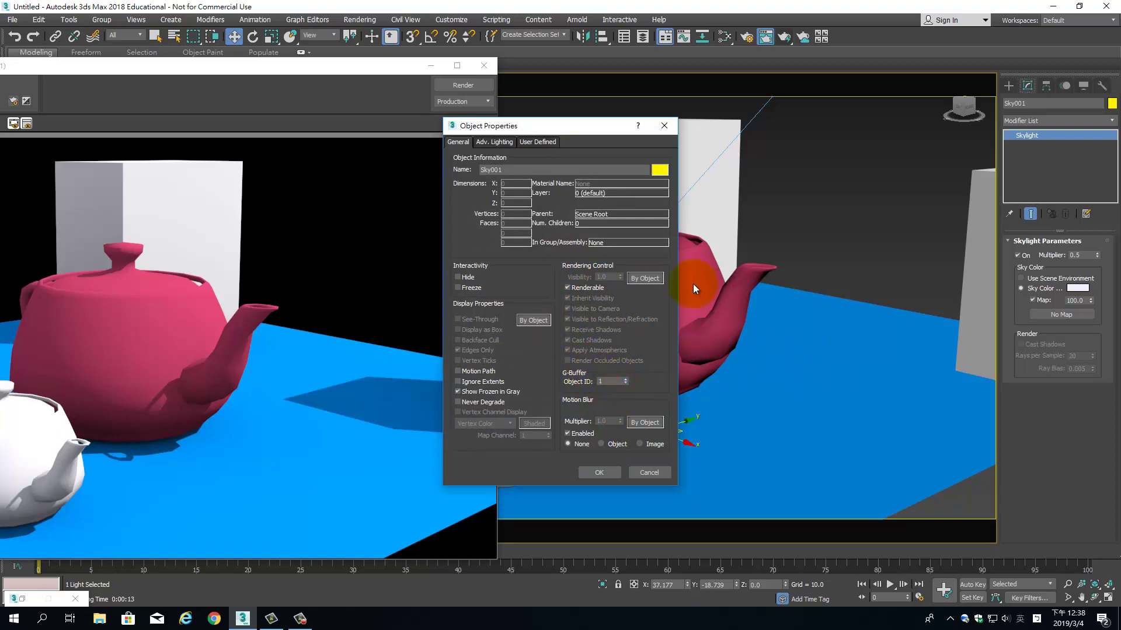
click(590, 472)
click(513, 401)
right_click(511, 402)
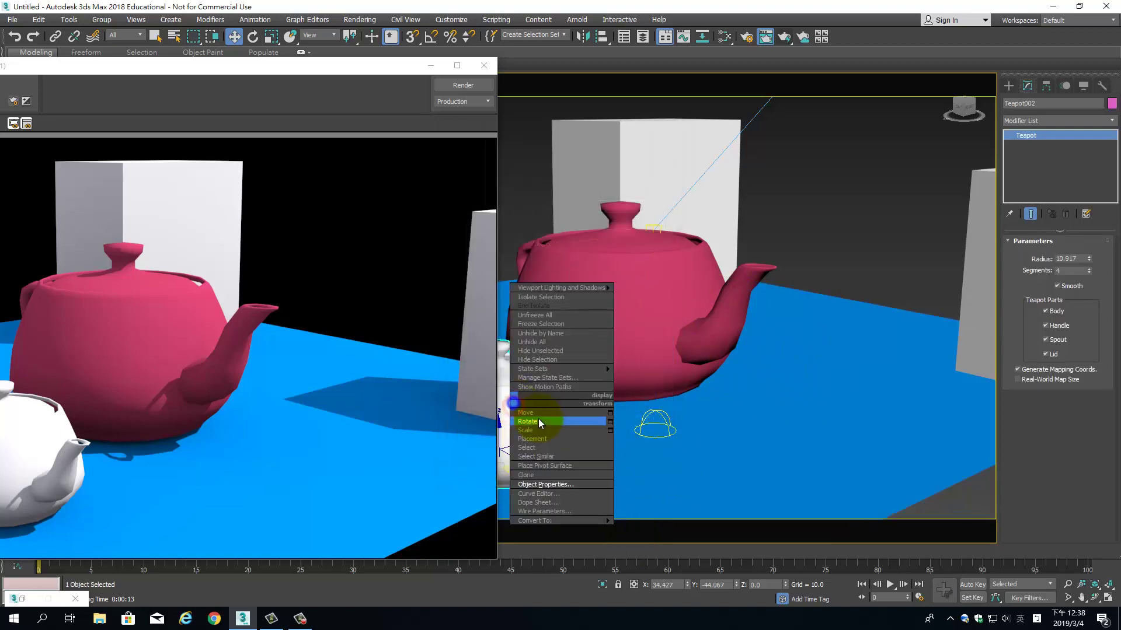
click(556, 484)
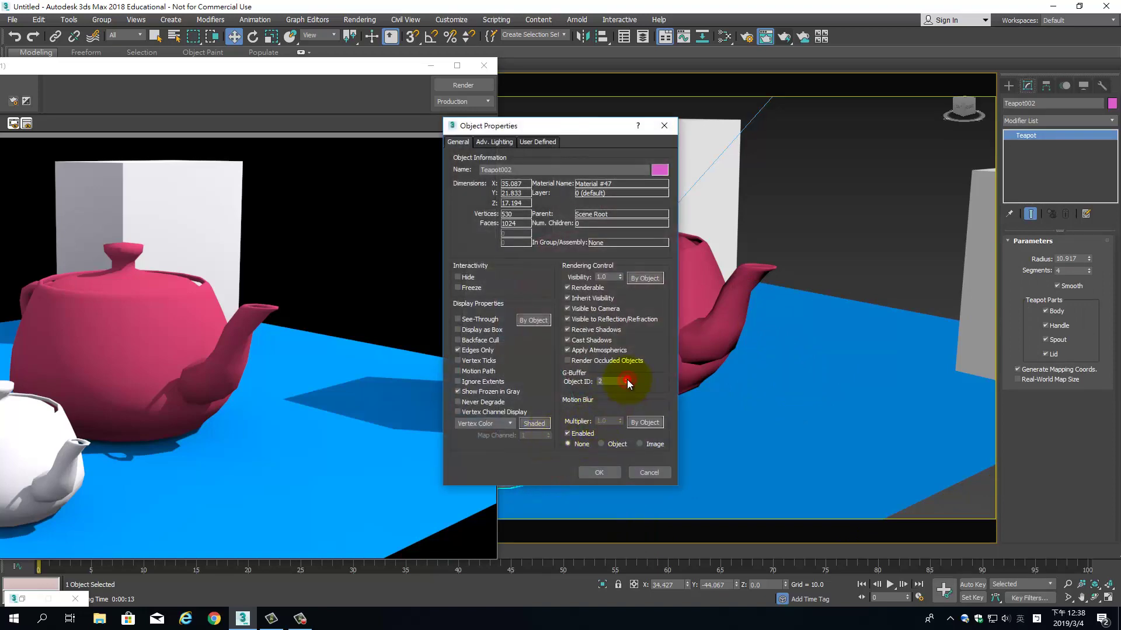
click(594, 473)
Check the floor plane's properties, raise the box's Object ID, and close the rendered frame window.
right_click(878, 397)
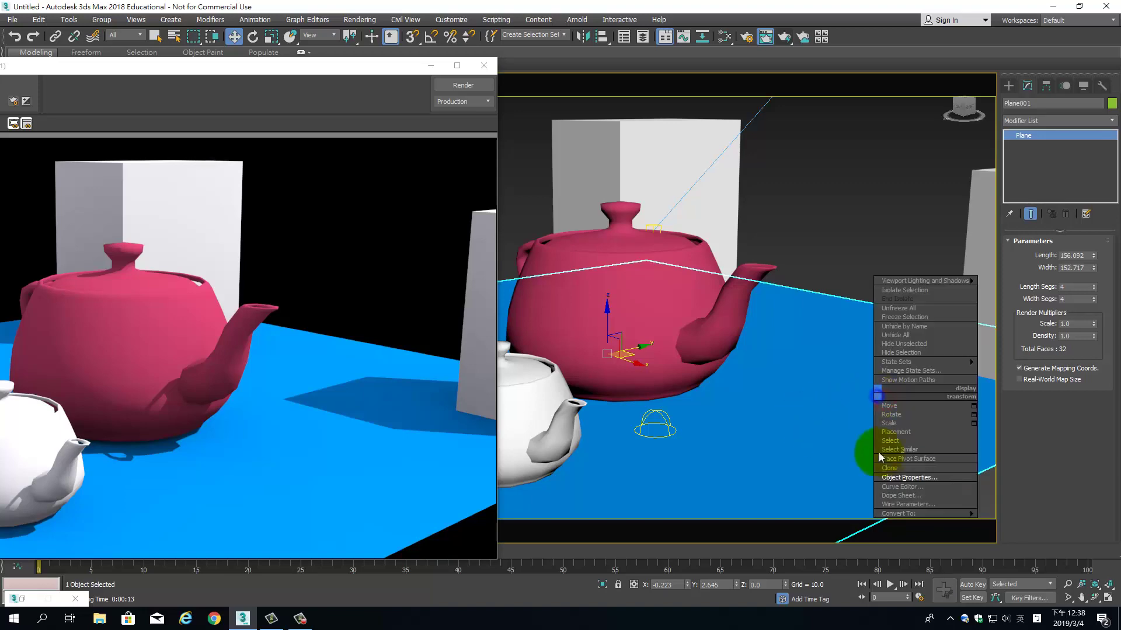
click(914, 476)
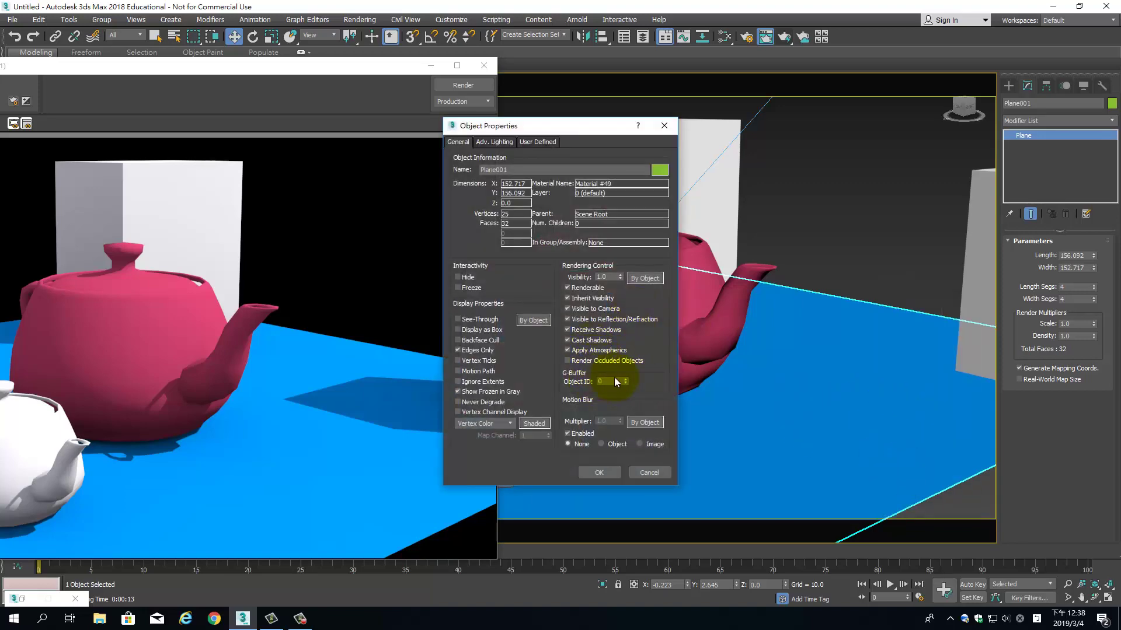
click(618, 471)
click(664, 149)
right_click(664, 149)
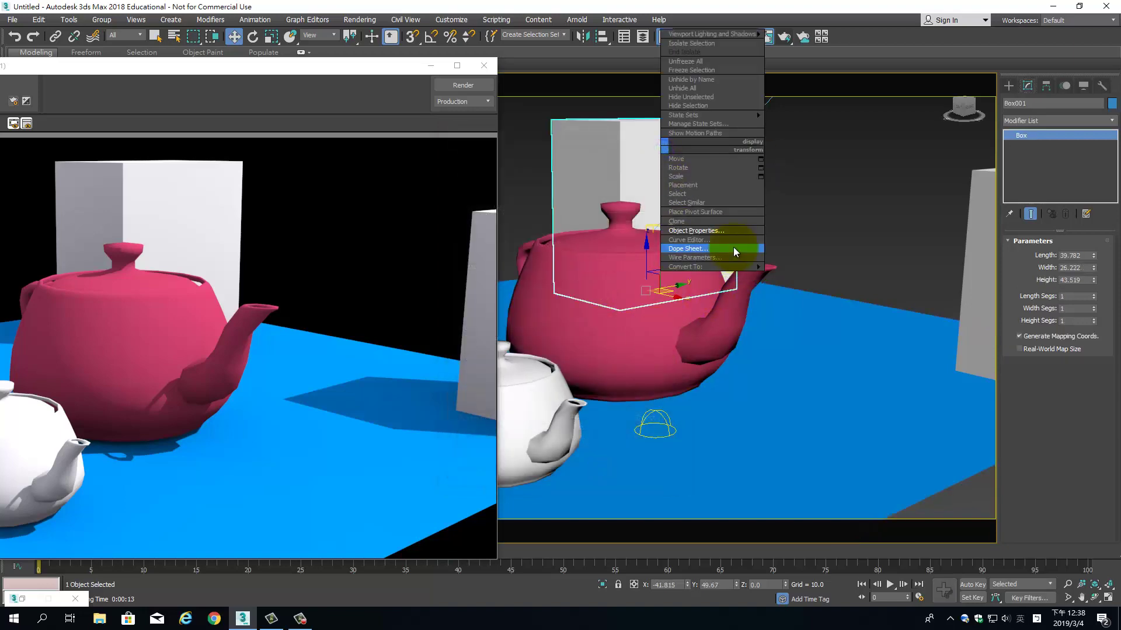
click(729, 230)
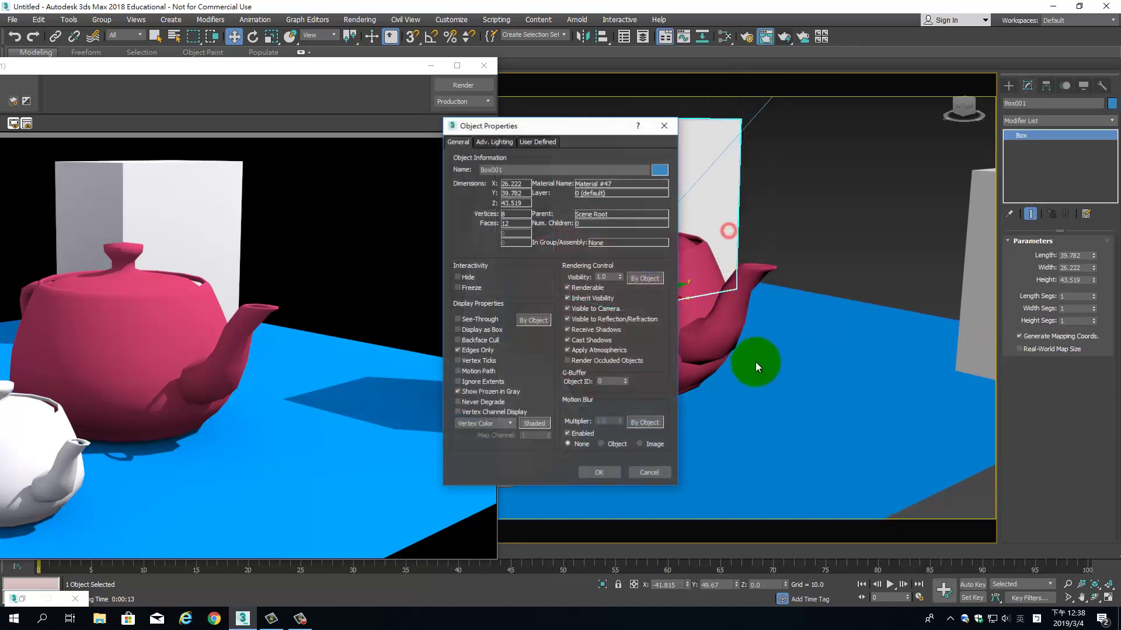
click(627, 378)
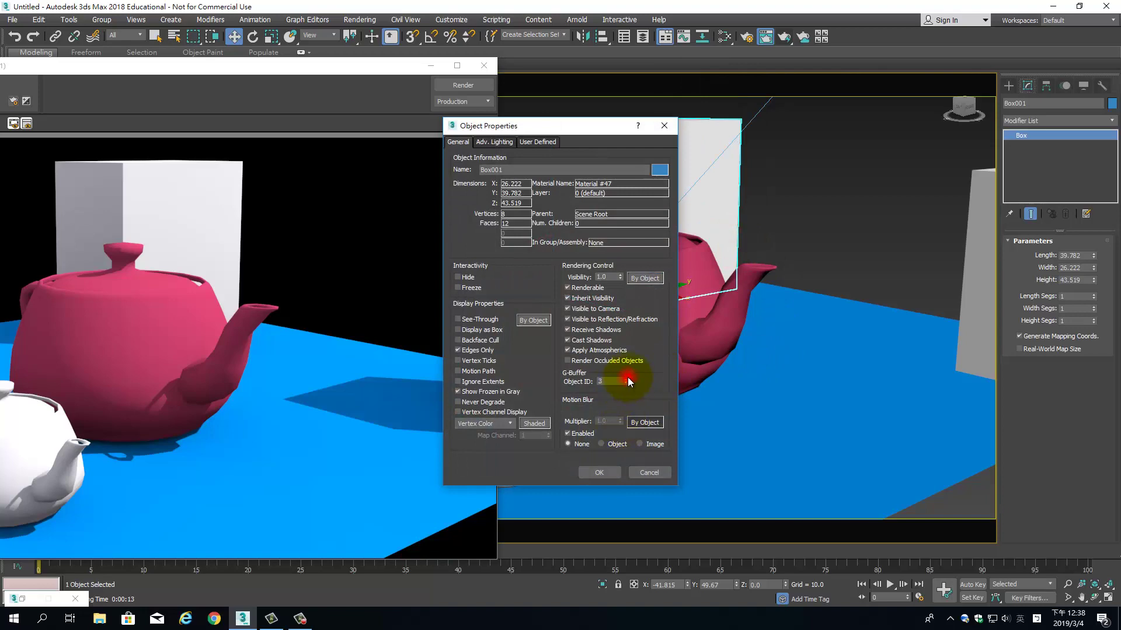
click(599, 473)
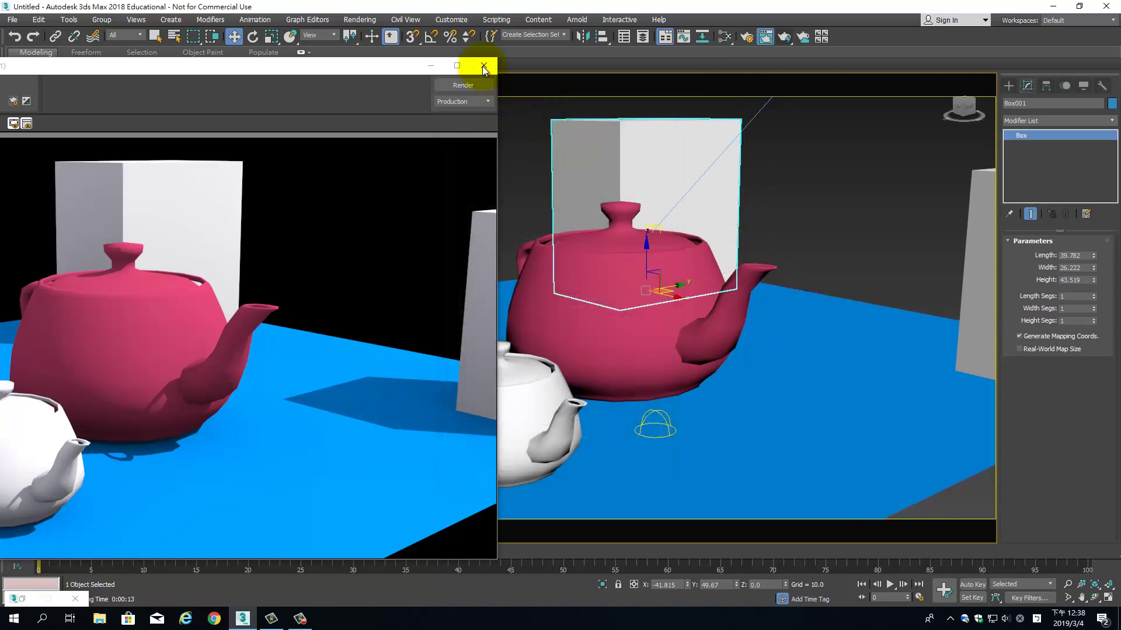
click(482, 66)
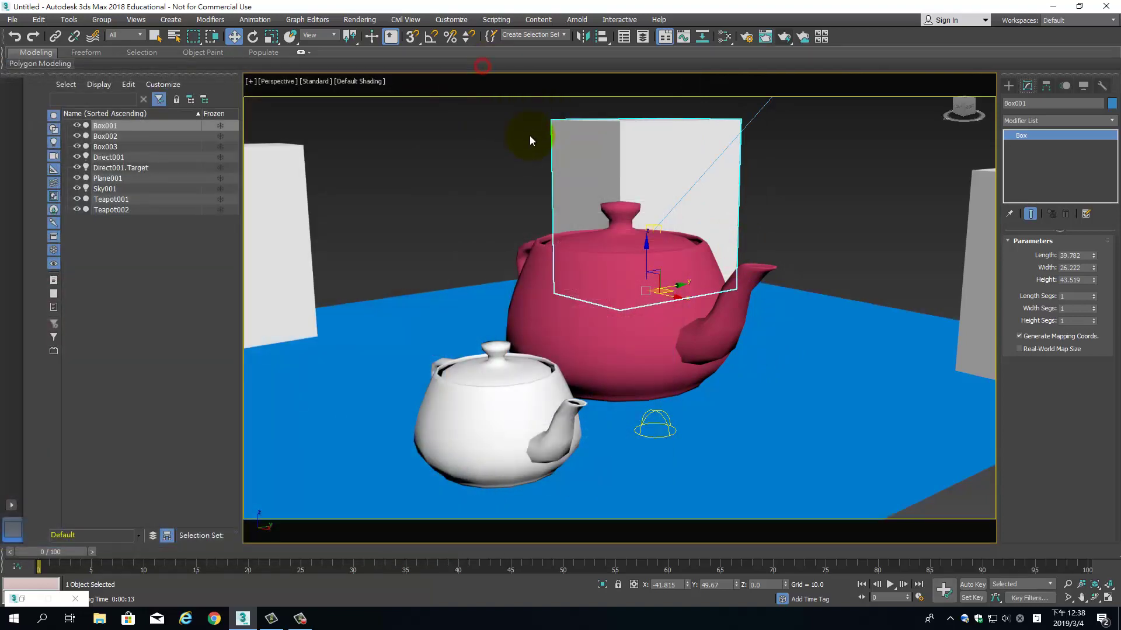
Add an Object ID element in Render Setup's Render Elements.
click(747, 36)
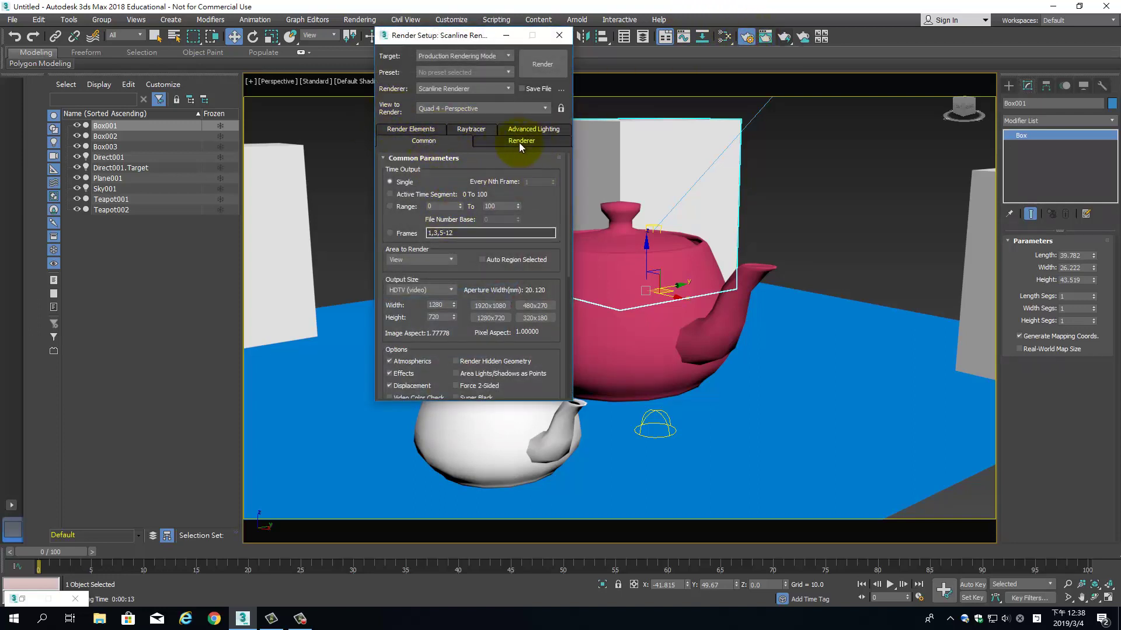
click(401, 129)
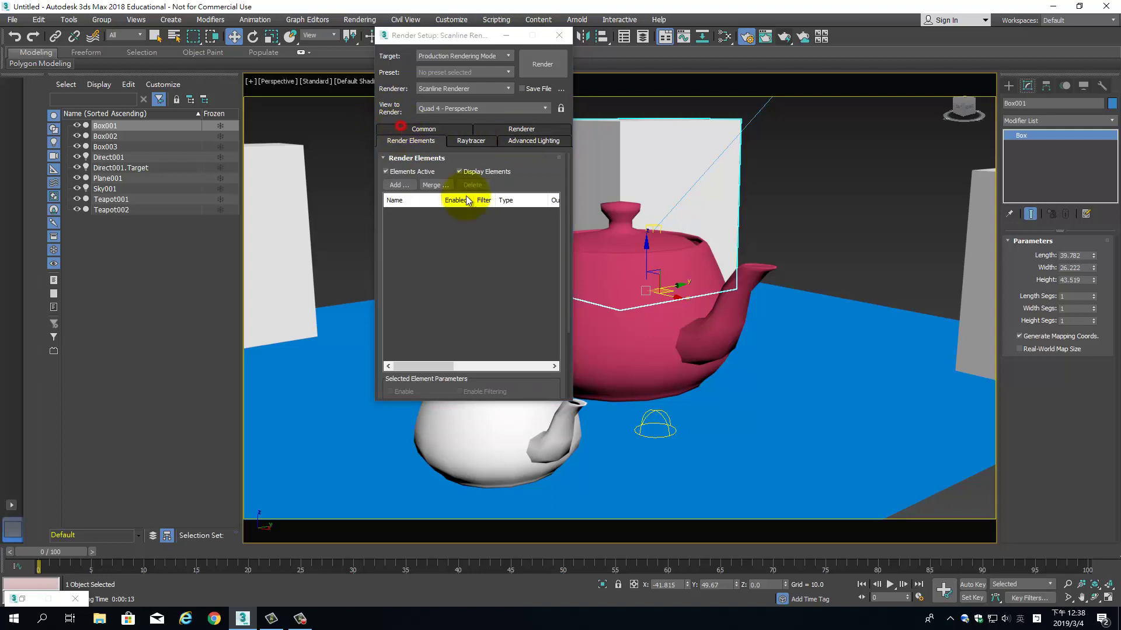
click(398, 185)
click(394, 200)
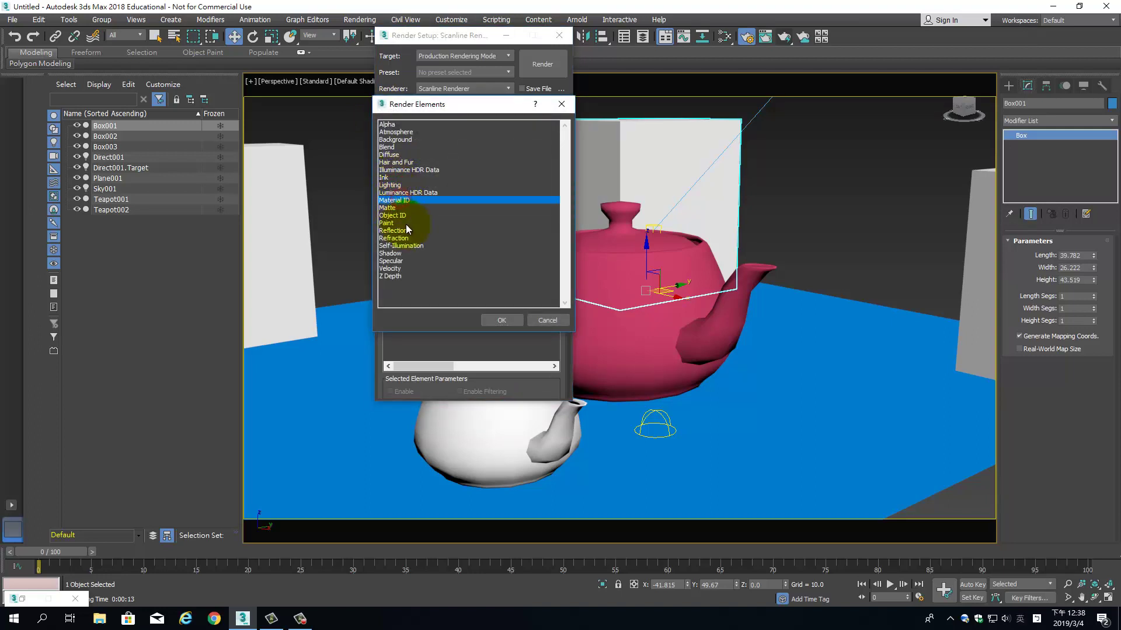
click(394, 216)
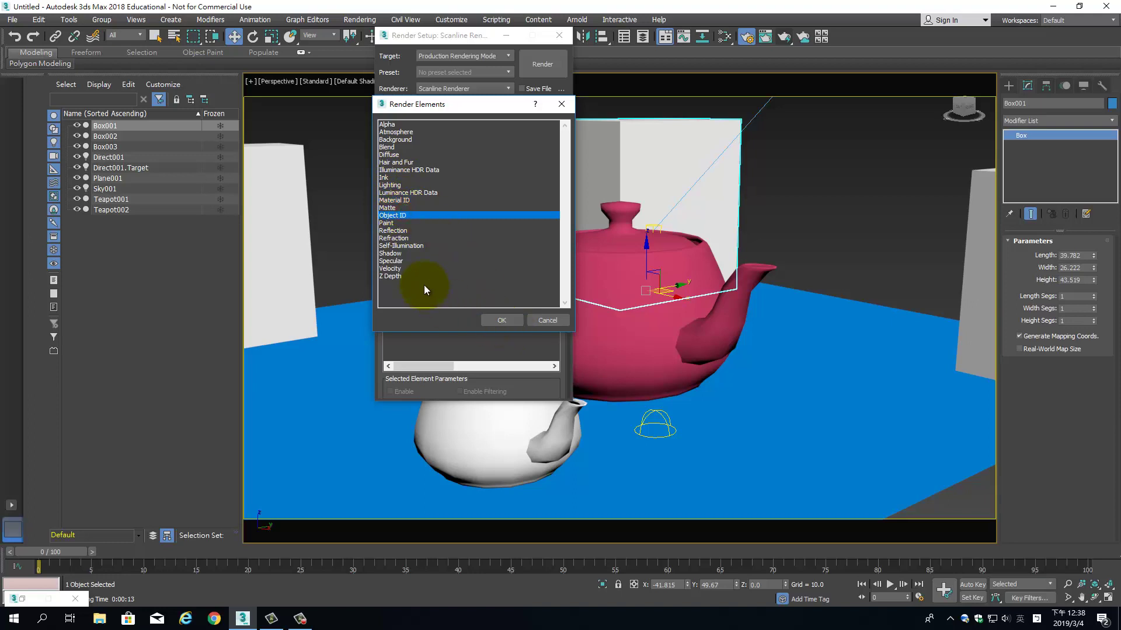
click(400, 276)
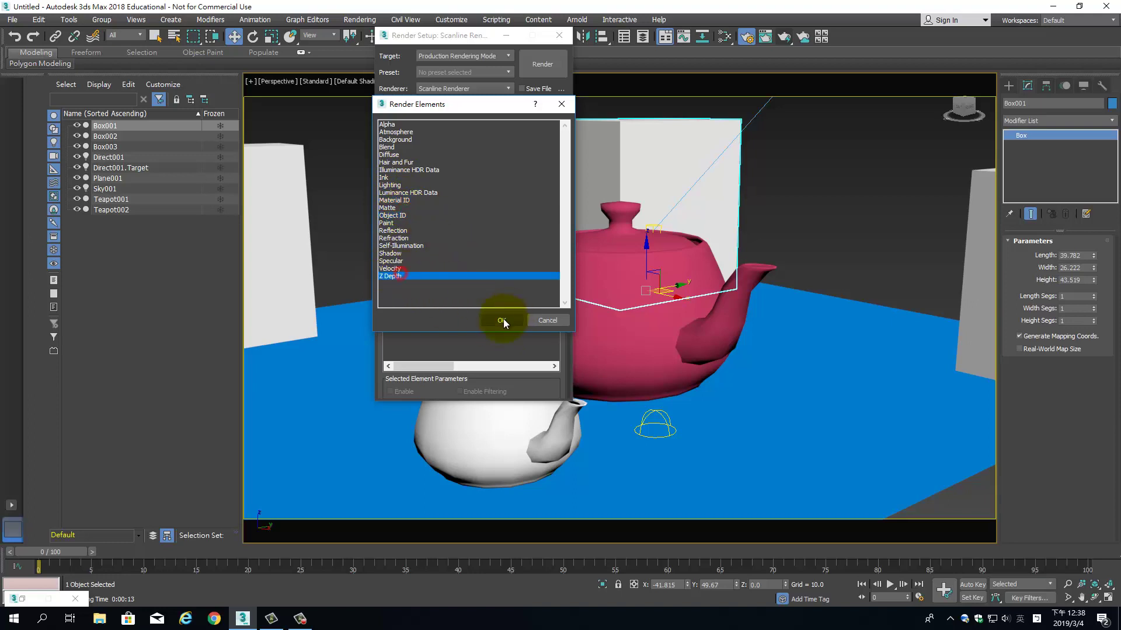
double_click(401, 216)
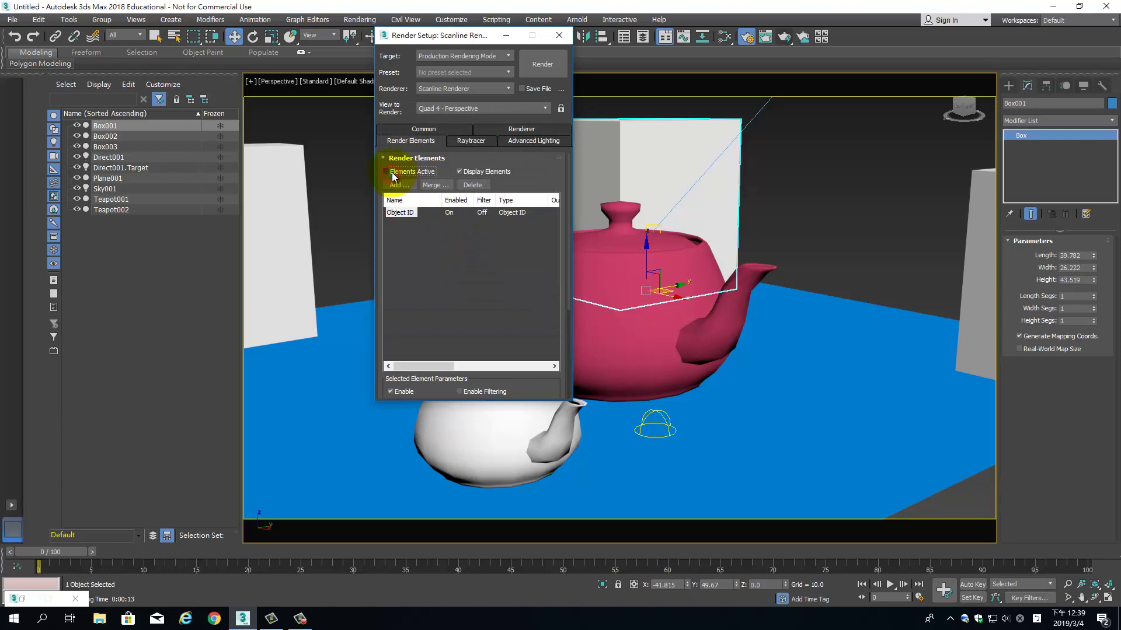
Add the Z Depth and Shadow render elements to the list.
click(396, 185)
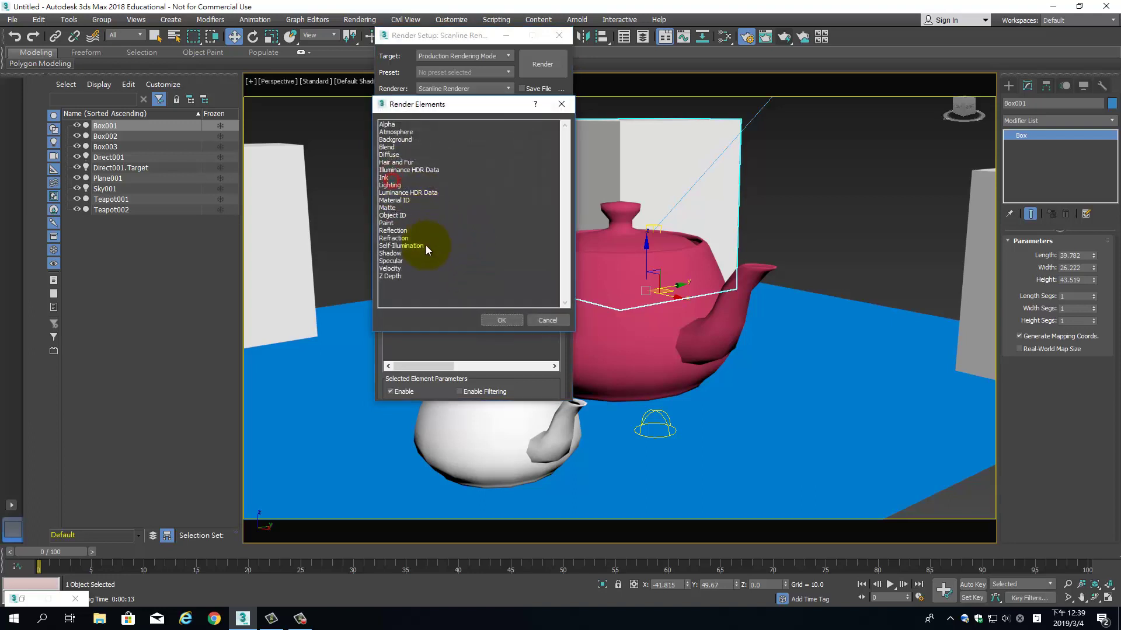
double_click(390, 276)
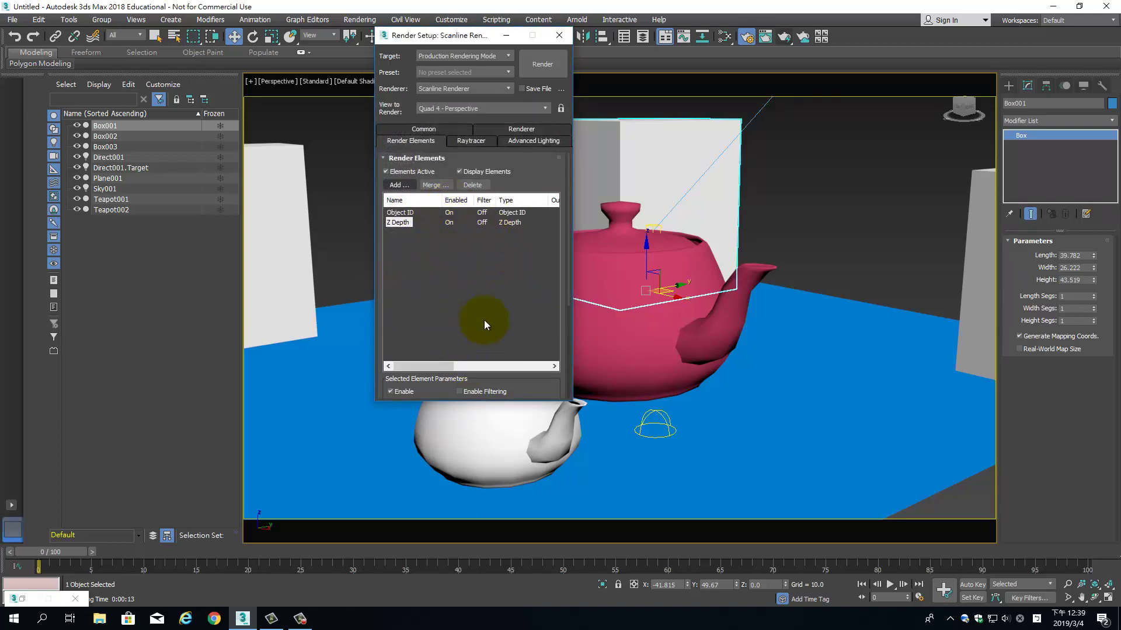
click(659, 275)
click(397, 185)
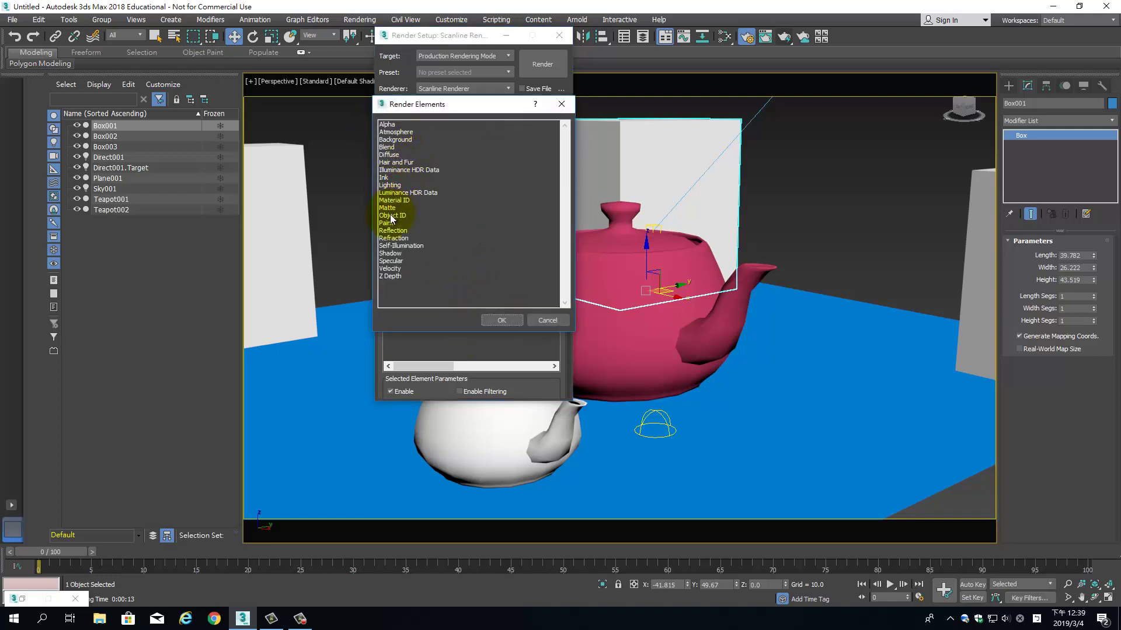
drag(401, 214, 391, 253)
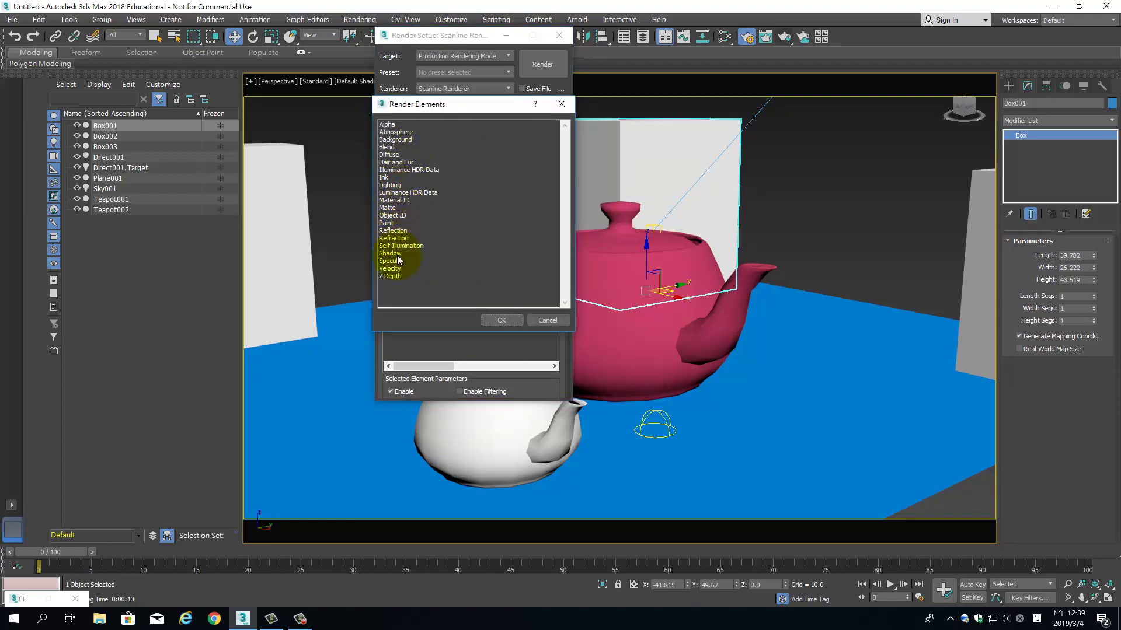
ctrl+click(391, 253)
click(501, 320)
Select the Object ID element and browse for its output file location.
click(526, 306)
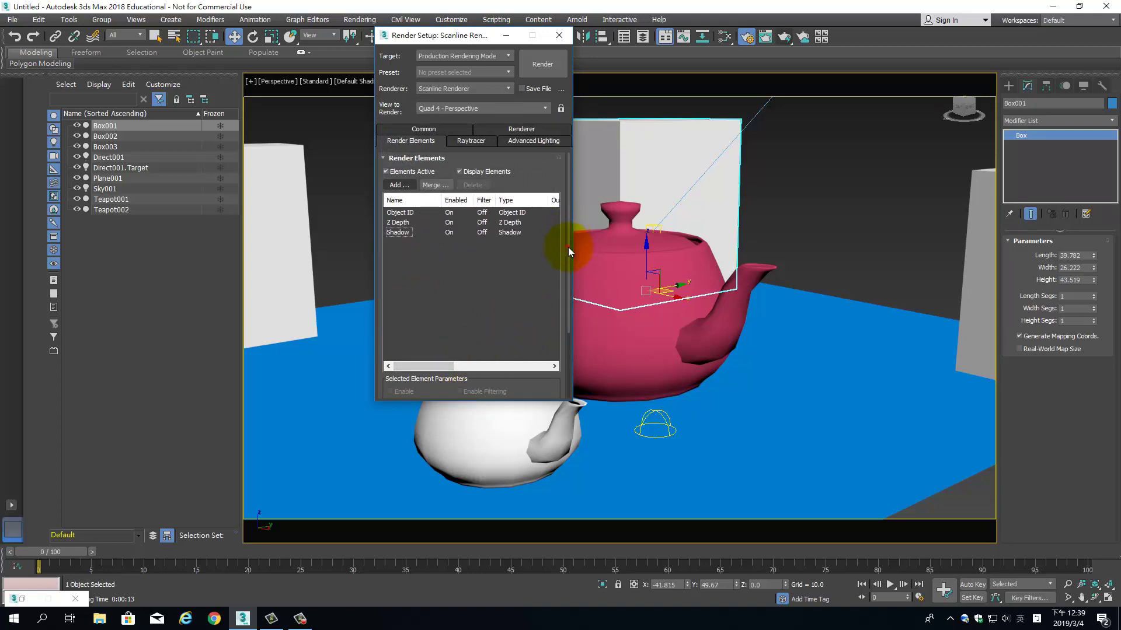
scroll(568, 239, down, 3)
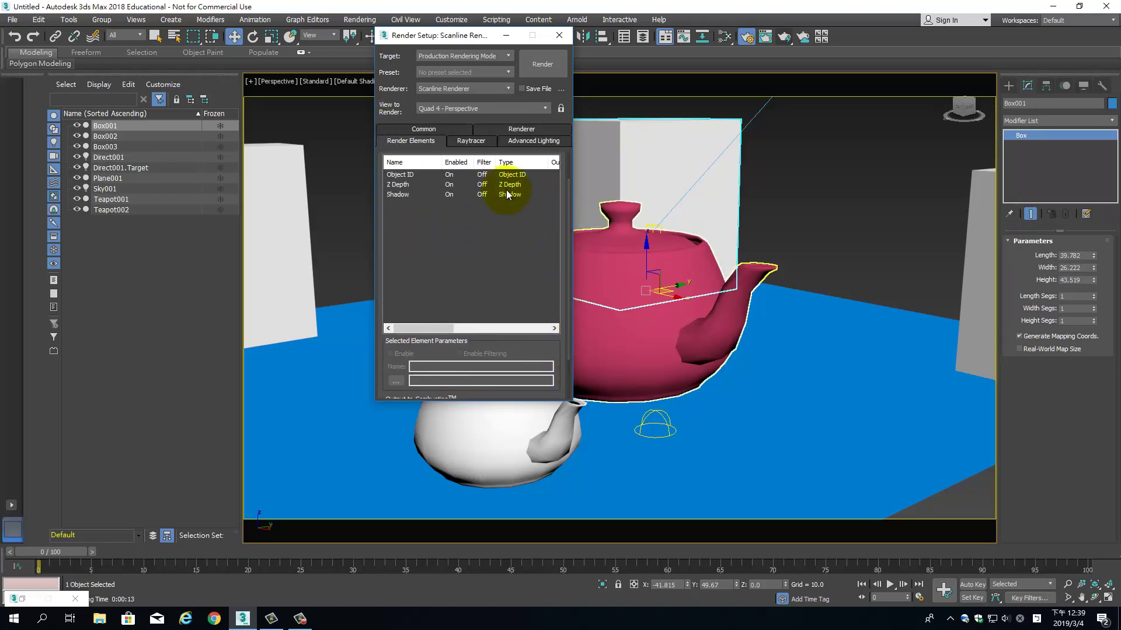
click(401, 174)
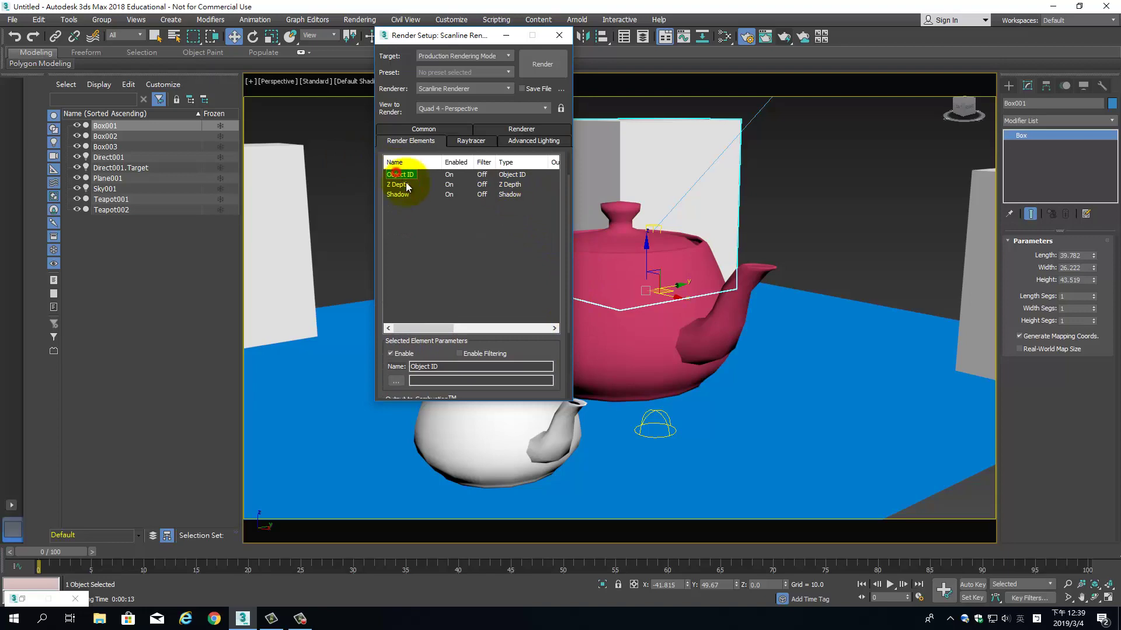
click(397, 381)
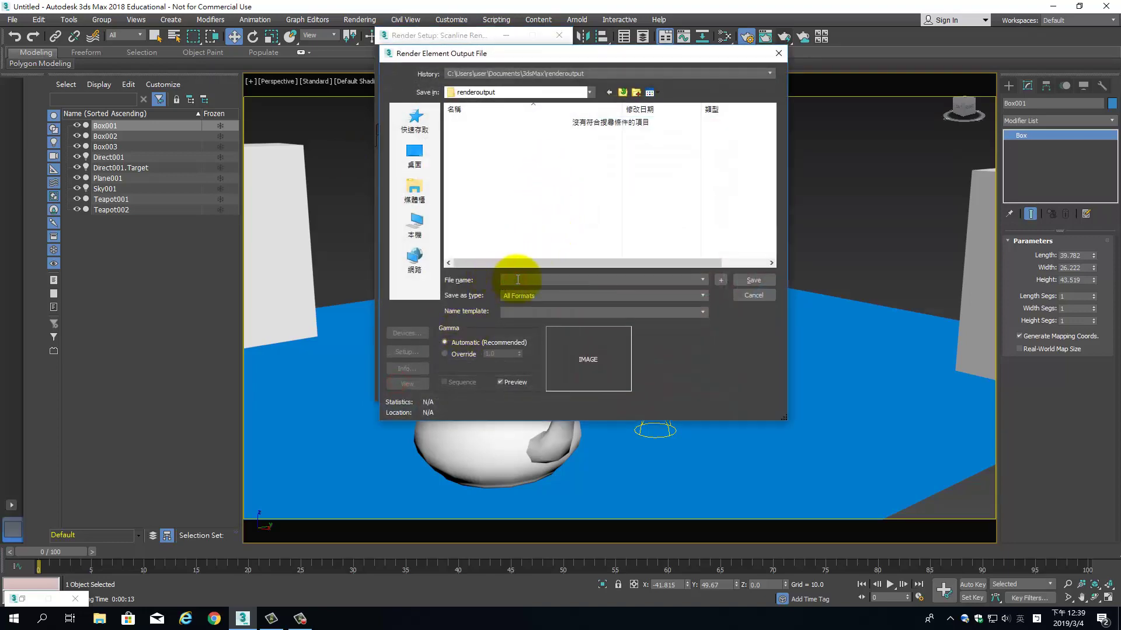
Save the Object ID output as a JPEG at maximum quality.
click(604, 296)
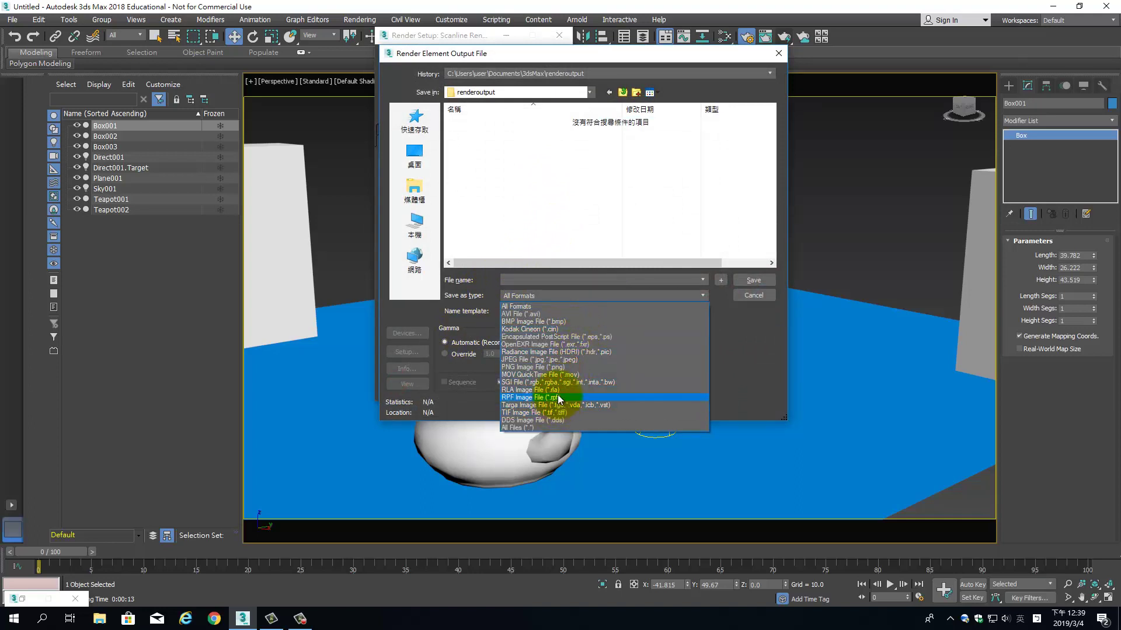
click(563, 360)
click(527, 279)
text(ID)
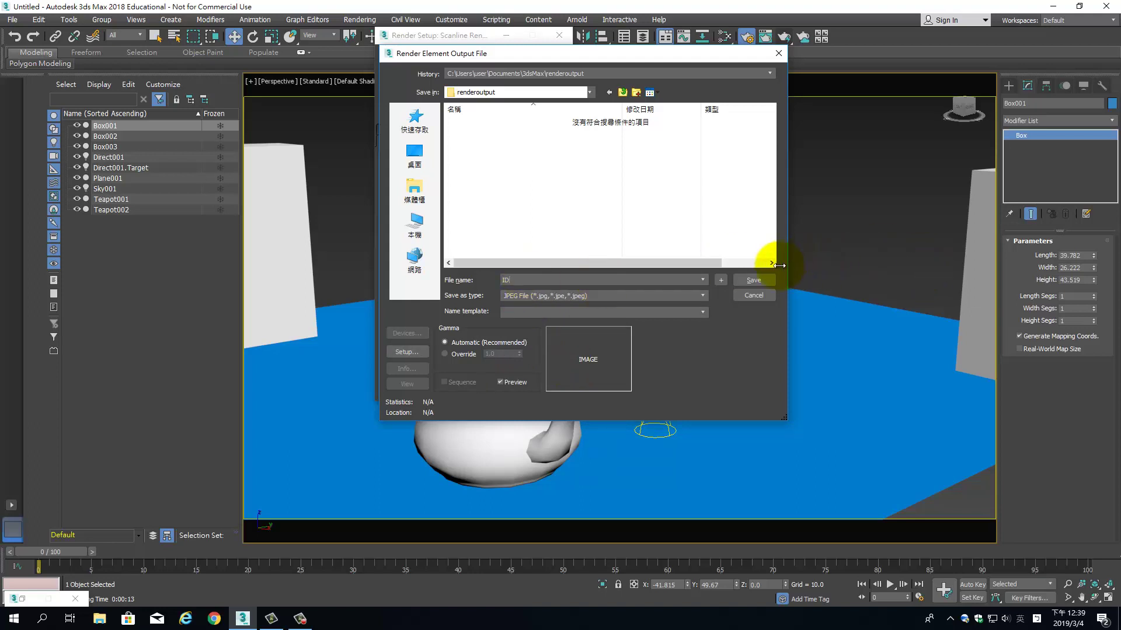
click(776, 280)
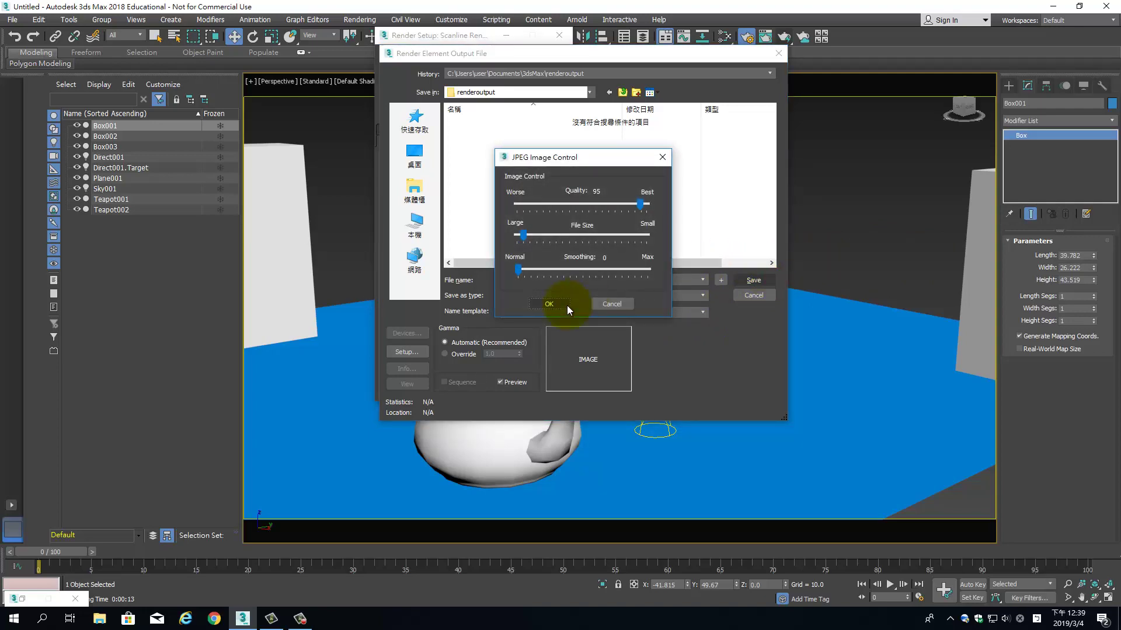
drag(658, 199, 670, 209)
click(549, 303)
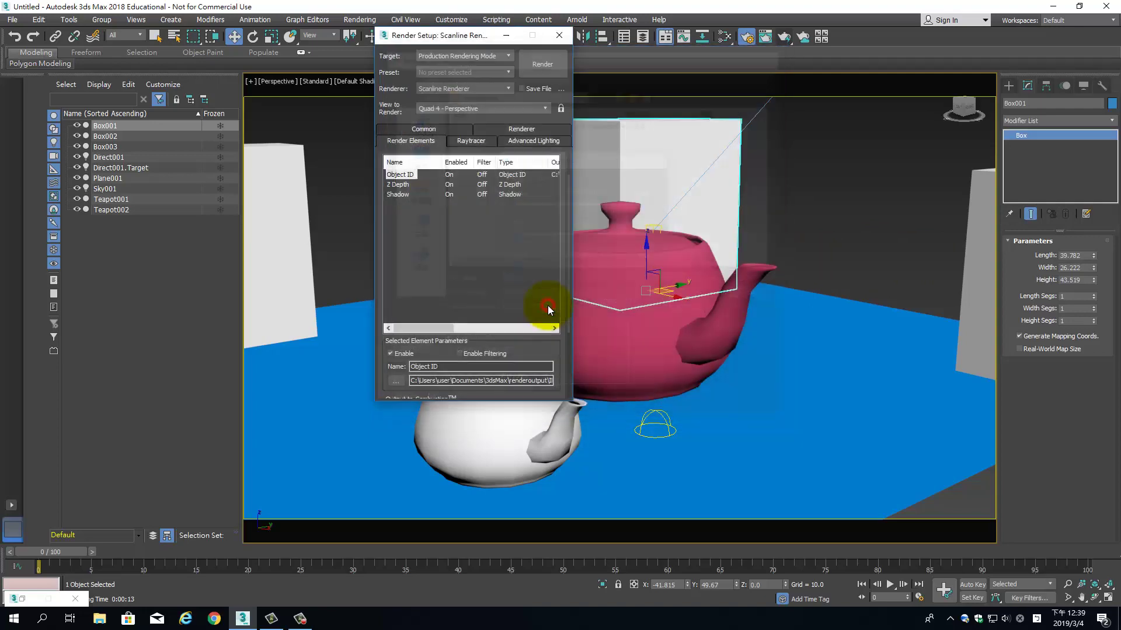
Set the Z Depth element's output to a JPEG file in renderoutput.
click(397, 184)
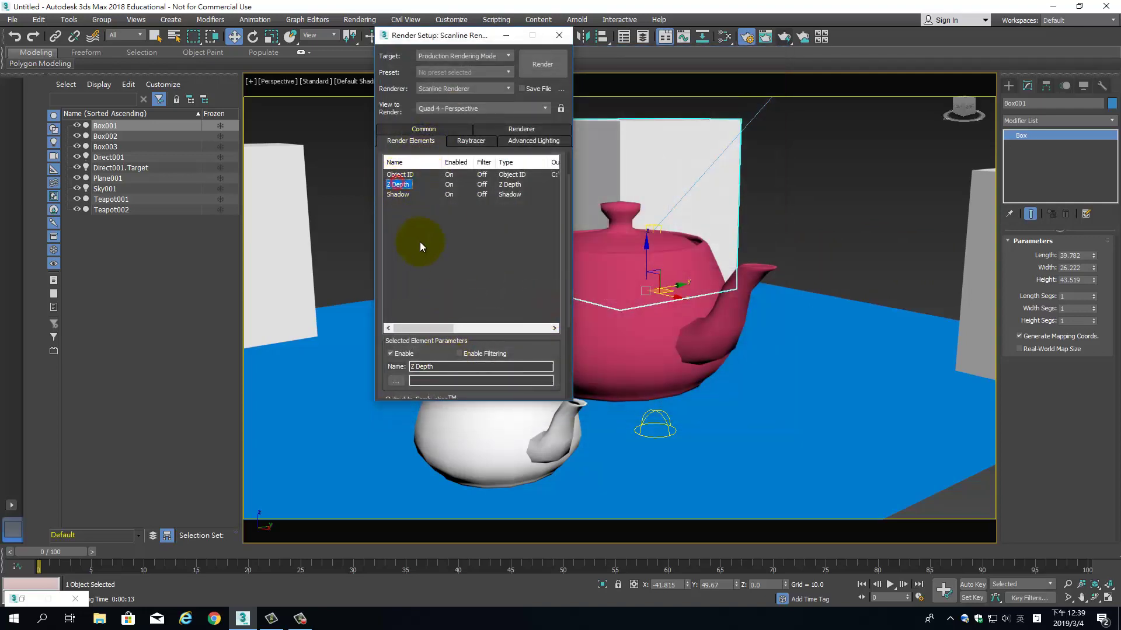
click(397, 381)
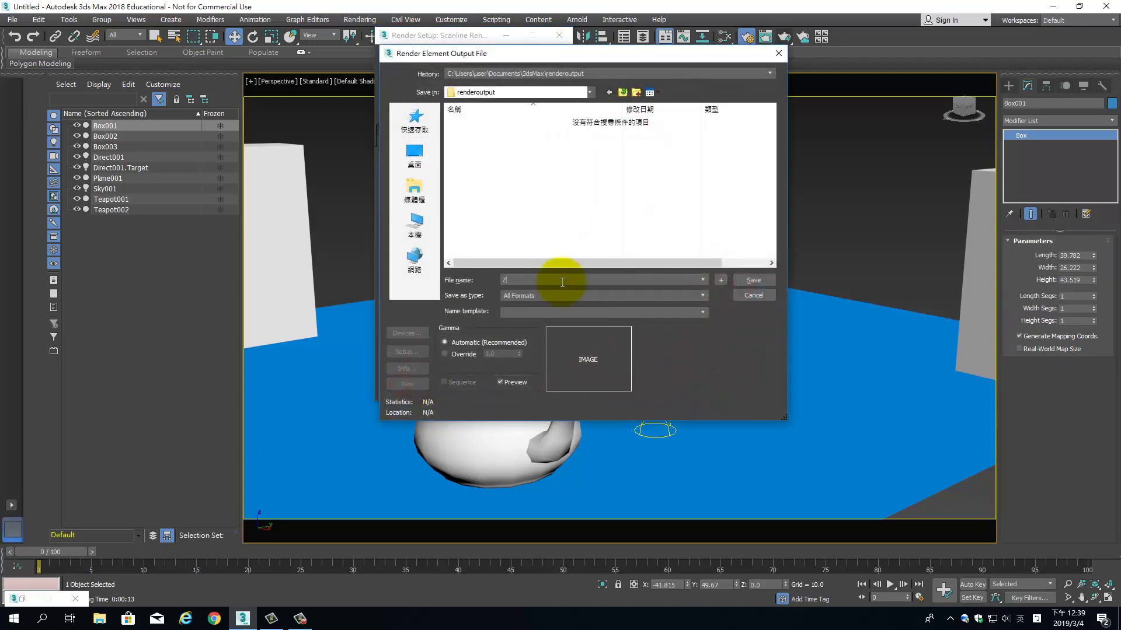
click(528, 296)
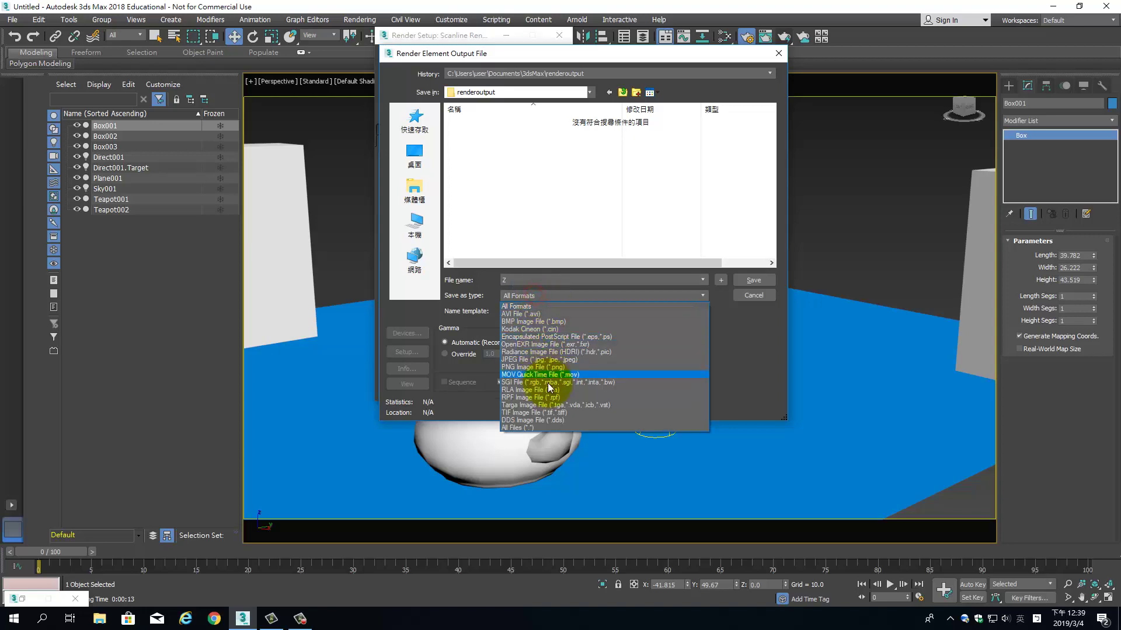
click(564, 360)
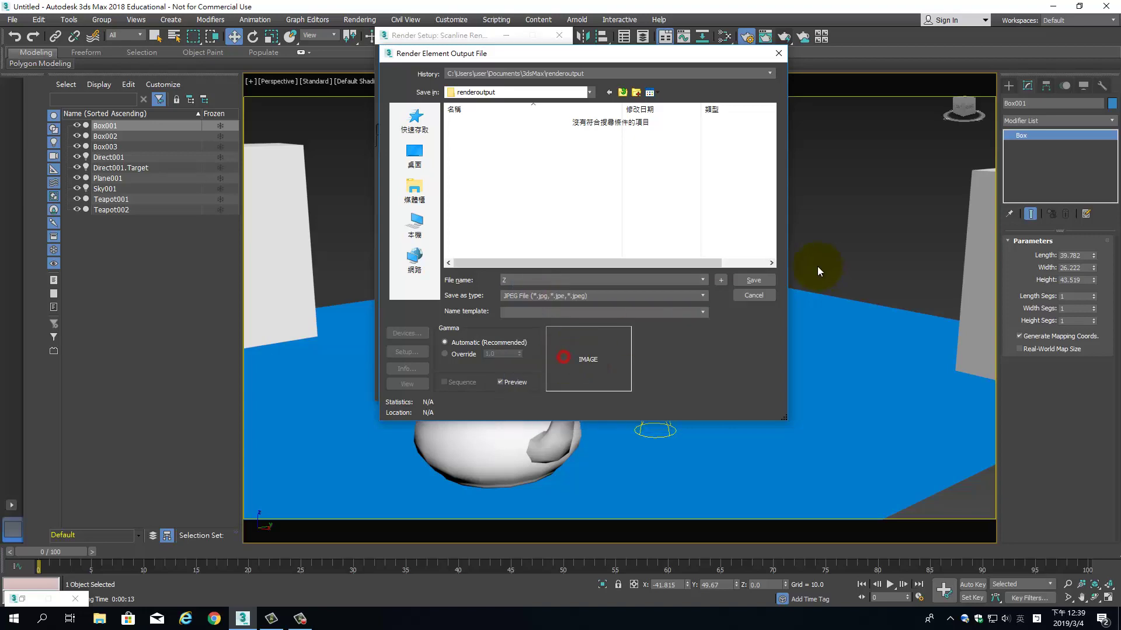
click(757, 282)
click(569, 299)
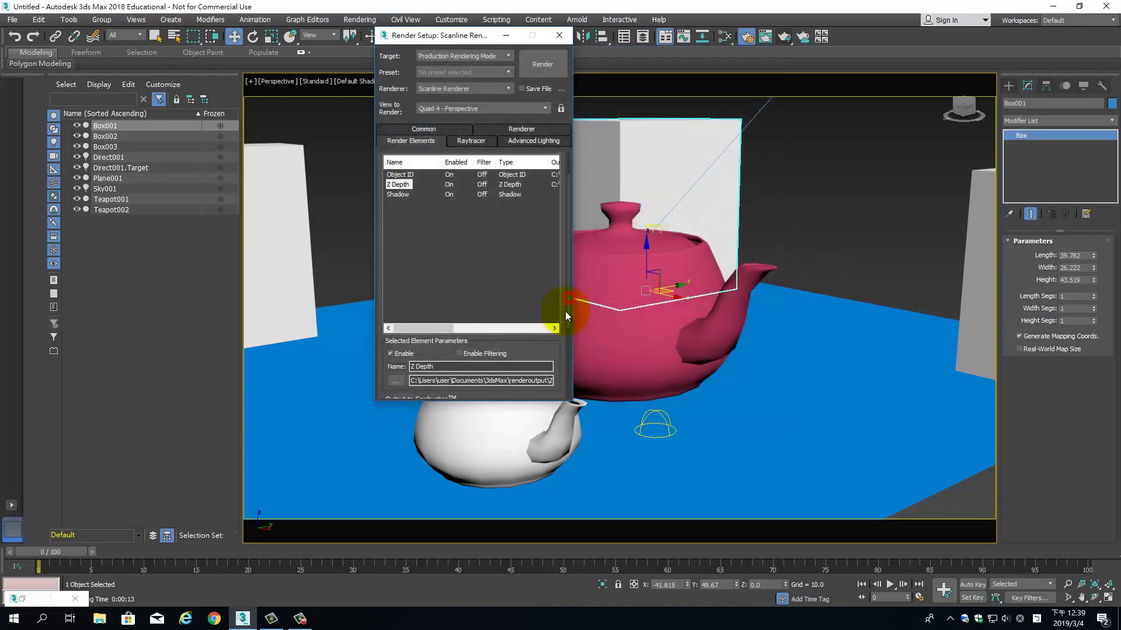
Set the Shadow element's output to a JPEG file in renderoutput.
click(402, 194)
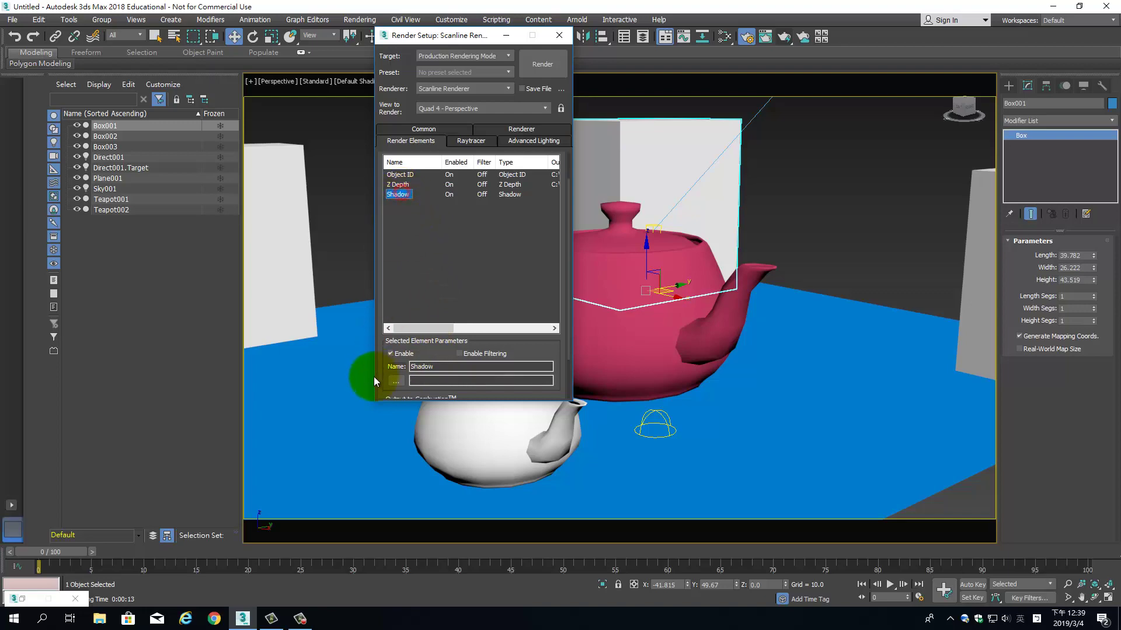
click(396, 382)
text(S)
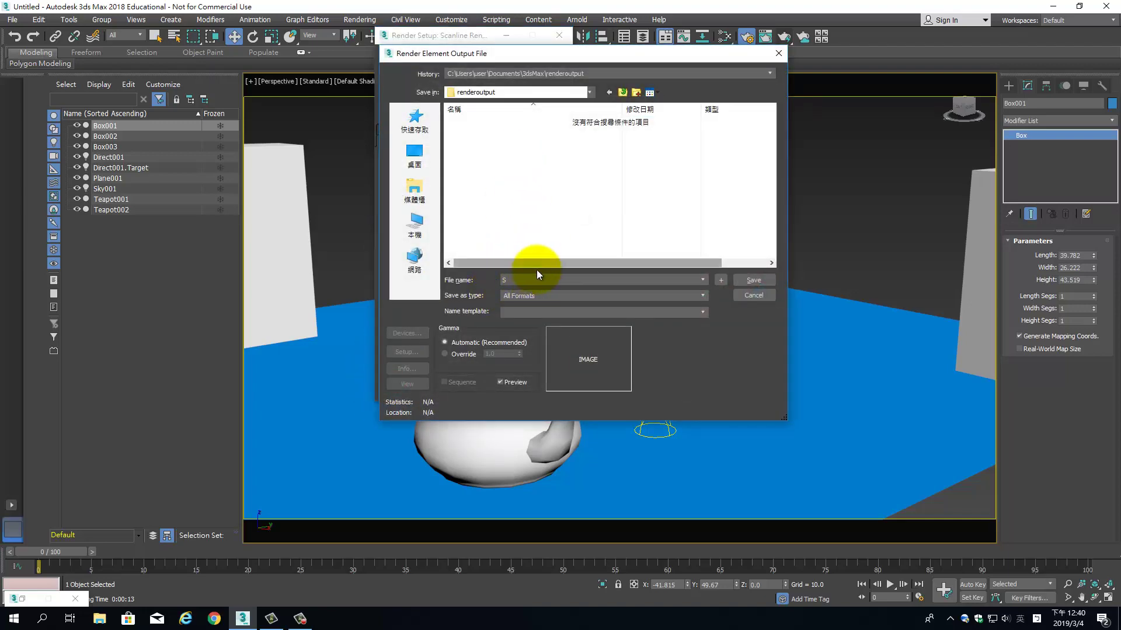
click(553, 295)
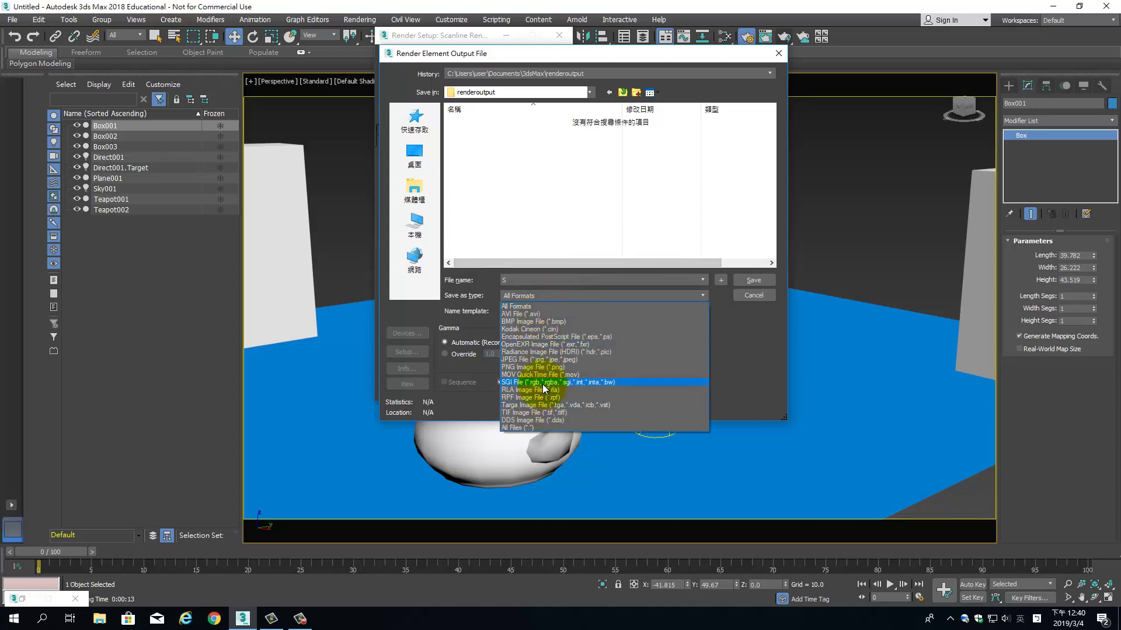
click(548, 359)
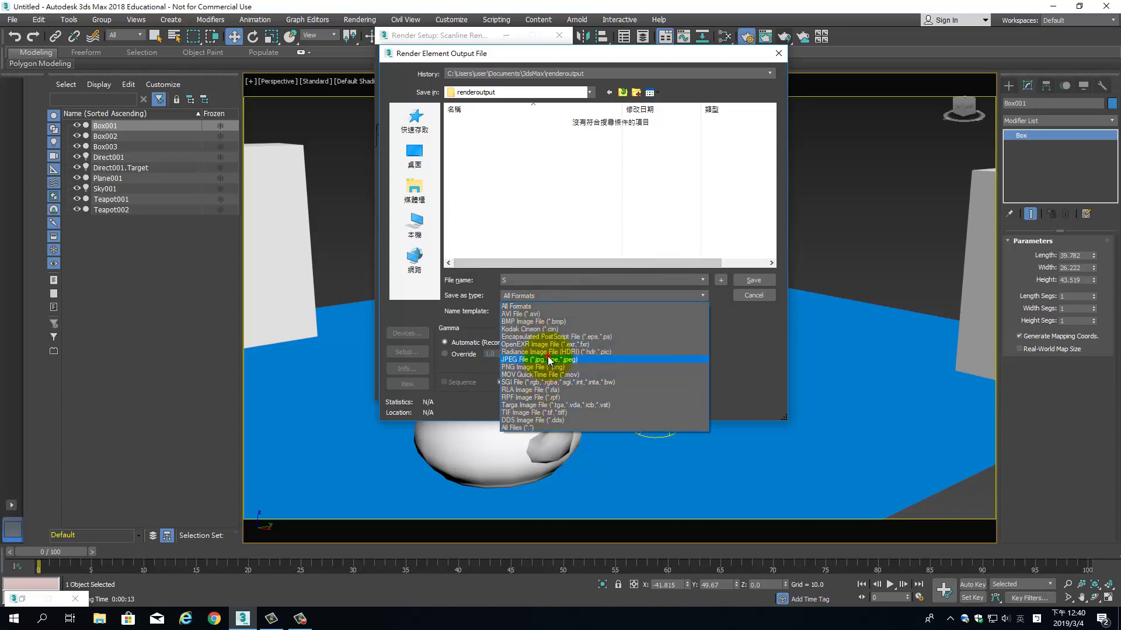
click(747, 281)
click(579, 304)
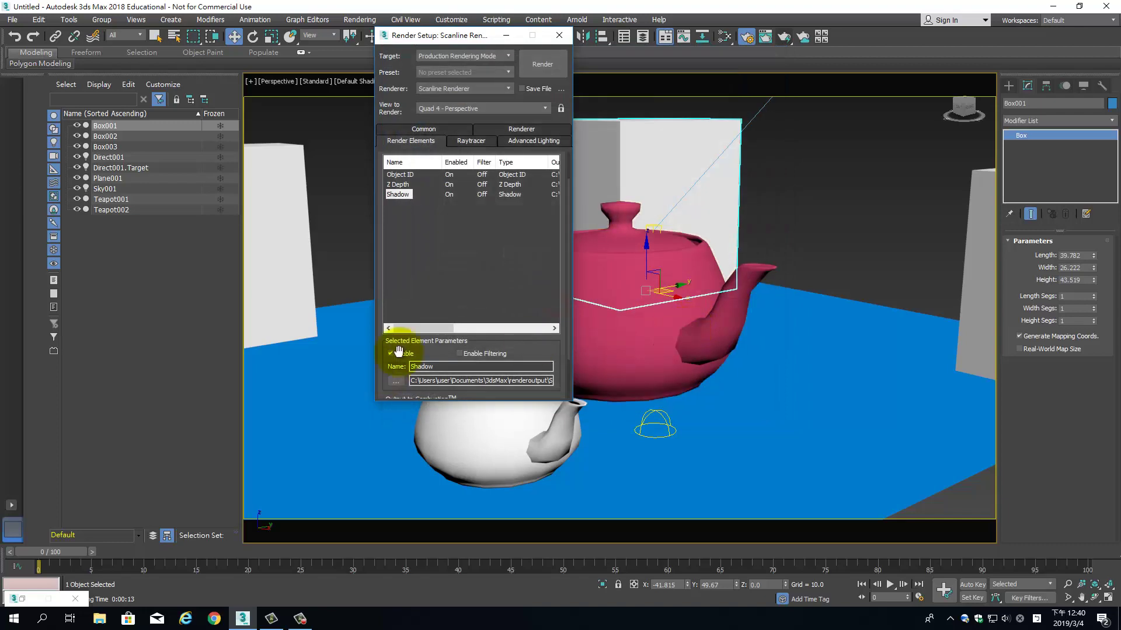
Render the scene with its three elements, moving the frame and progress windows aside.
click(536, 56)
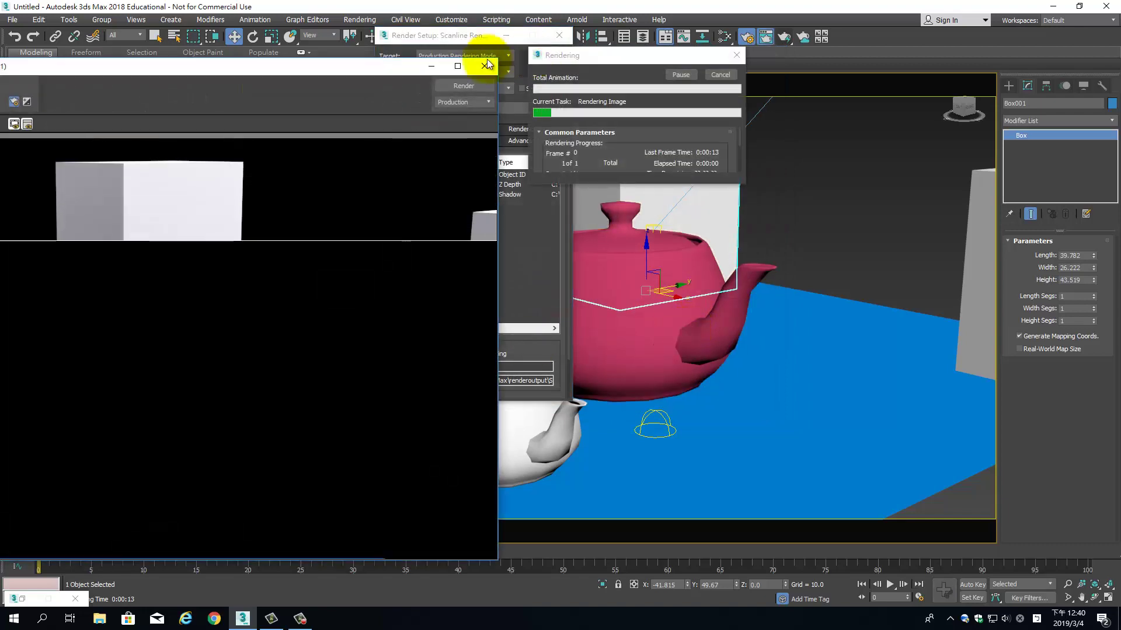
drag(377, 68, 610, 33)
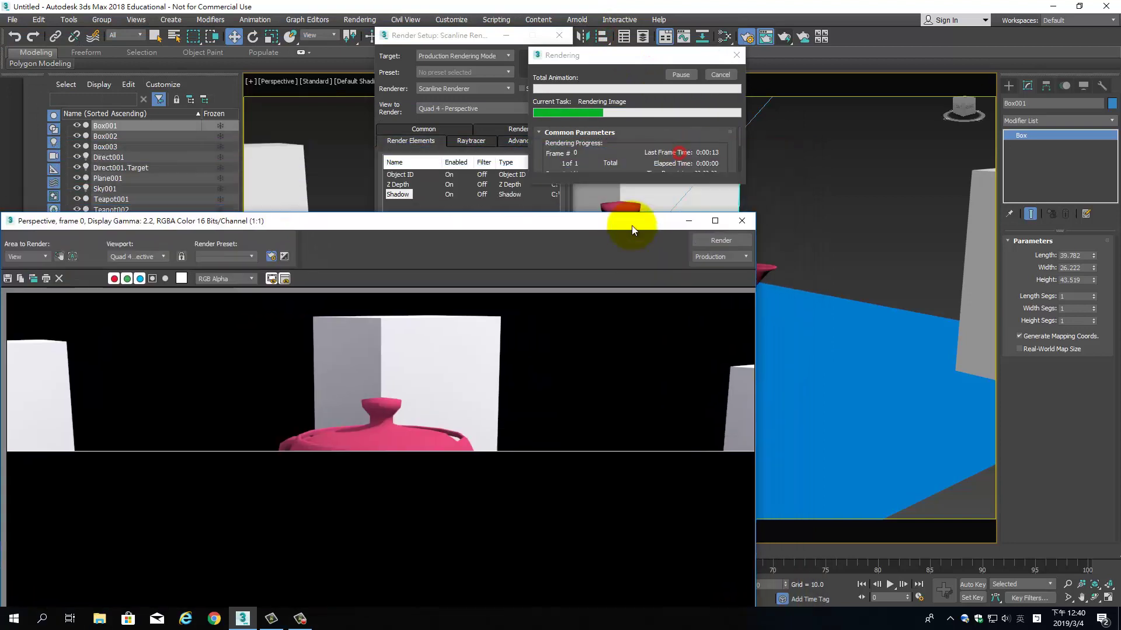
drag(608, 34, 643, 173)
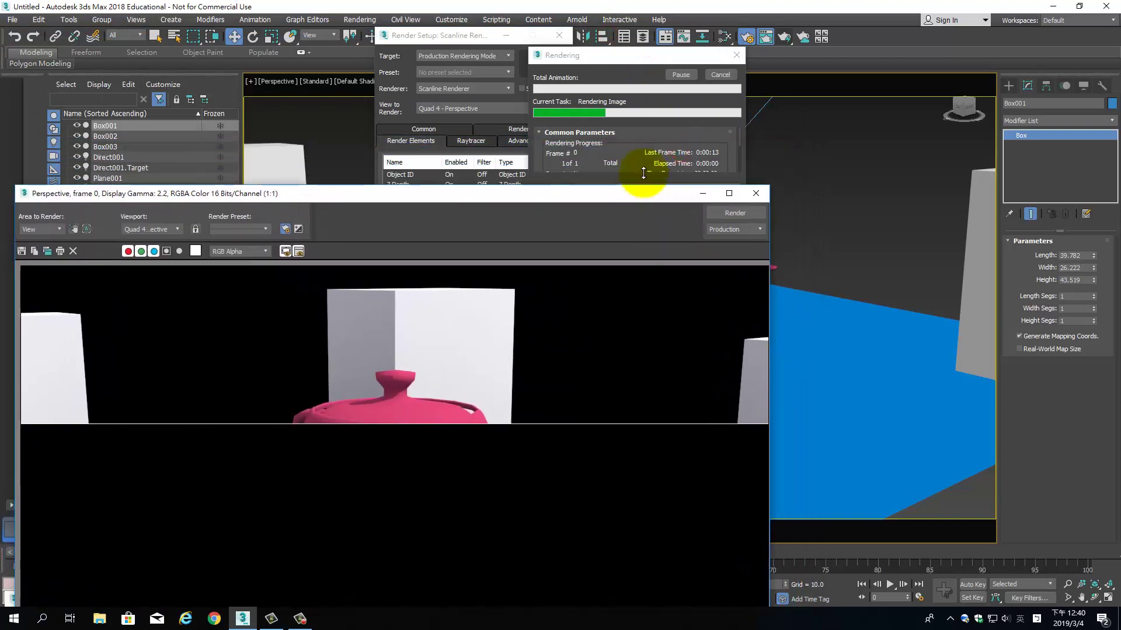
drag(639, 58, 987, 67)
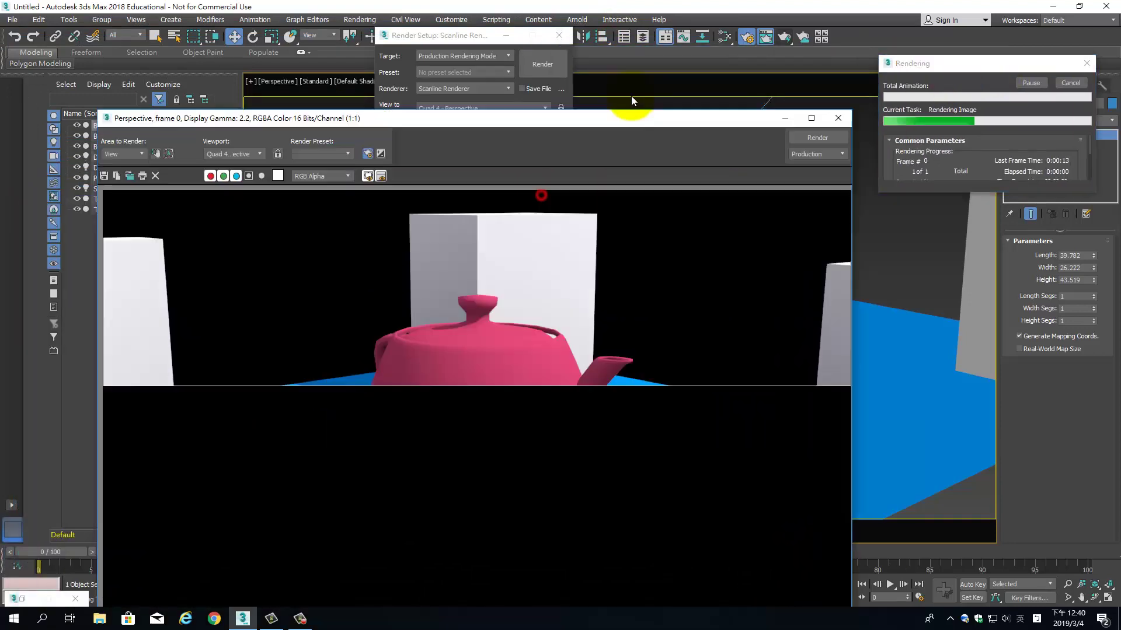
drag(538, 202, 605, 55)
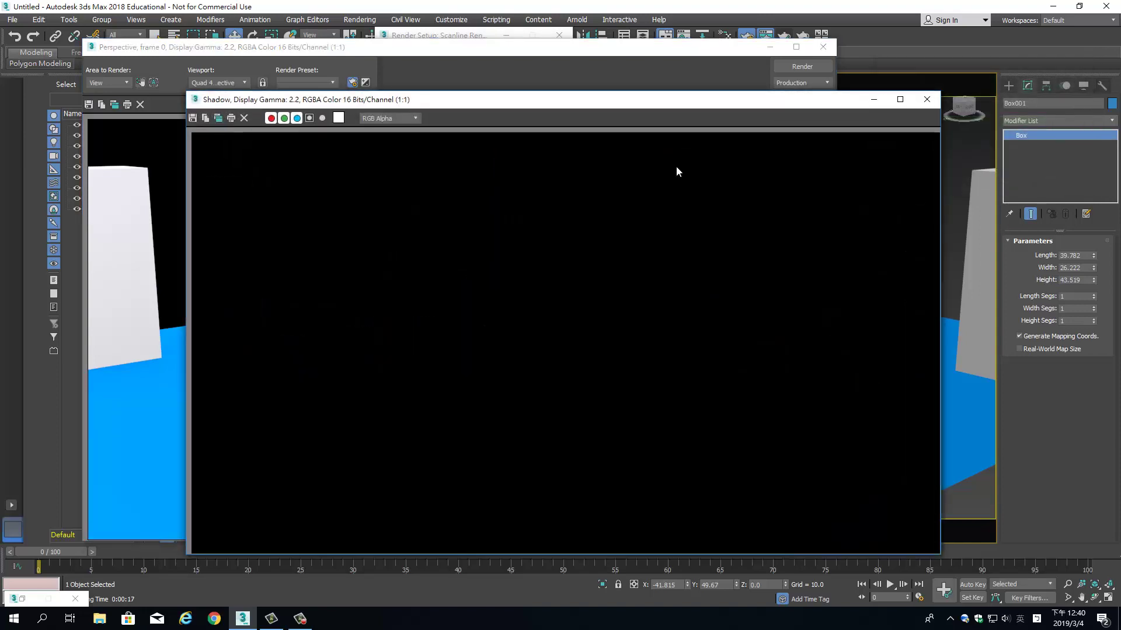
Switch the Shadow frame from alpha to RGB display, then bring the Z Depth render forward.
mouse_move(628, 103)
mouse_down()
mouse_move(793, 23)
mouse_move(741, 48)
mouse_up()
click(421, 61)
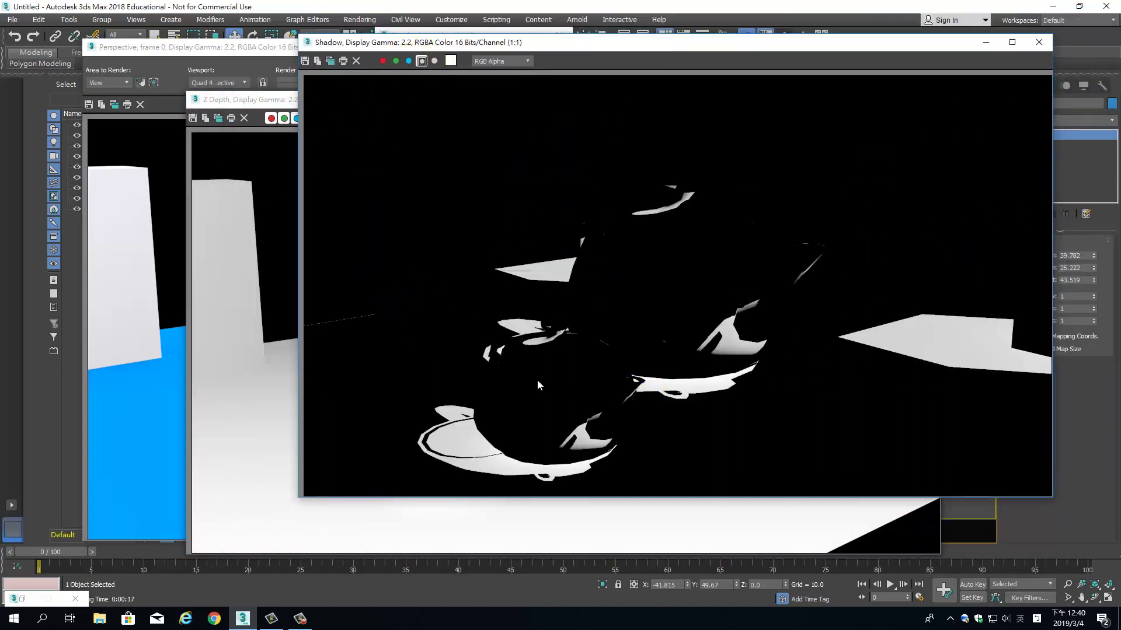
click(150, 400)
click(422, 61)
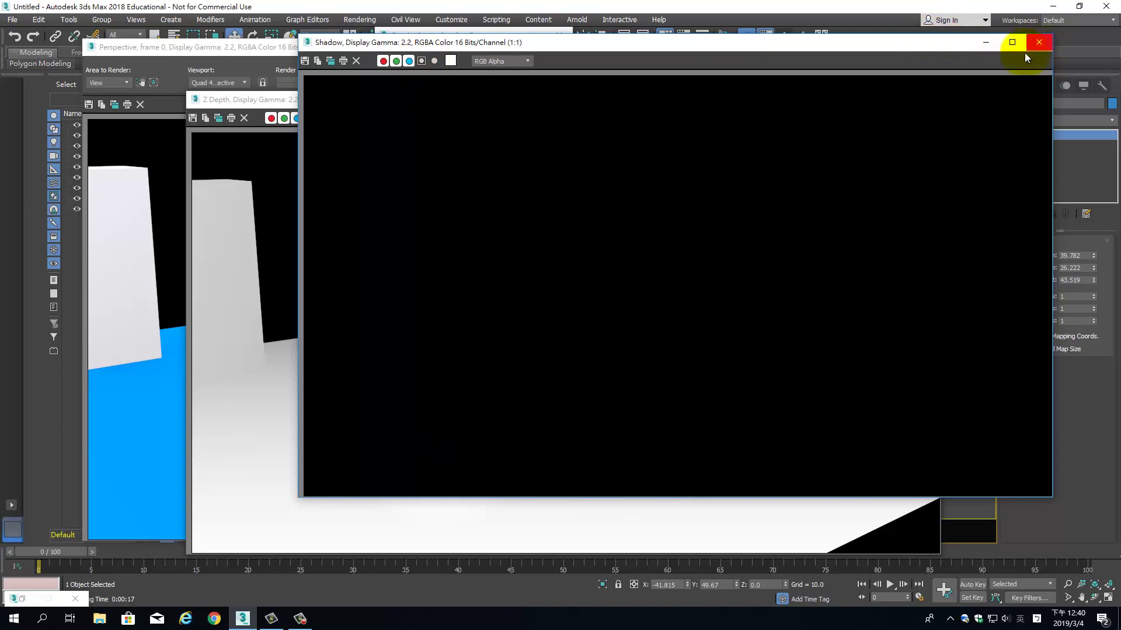
click(262, 339)
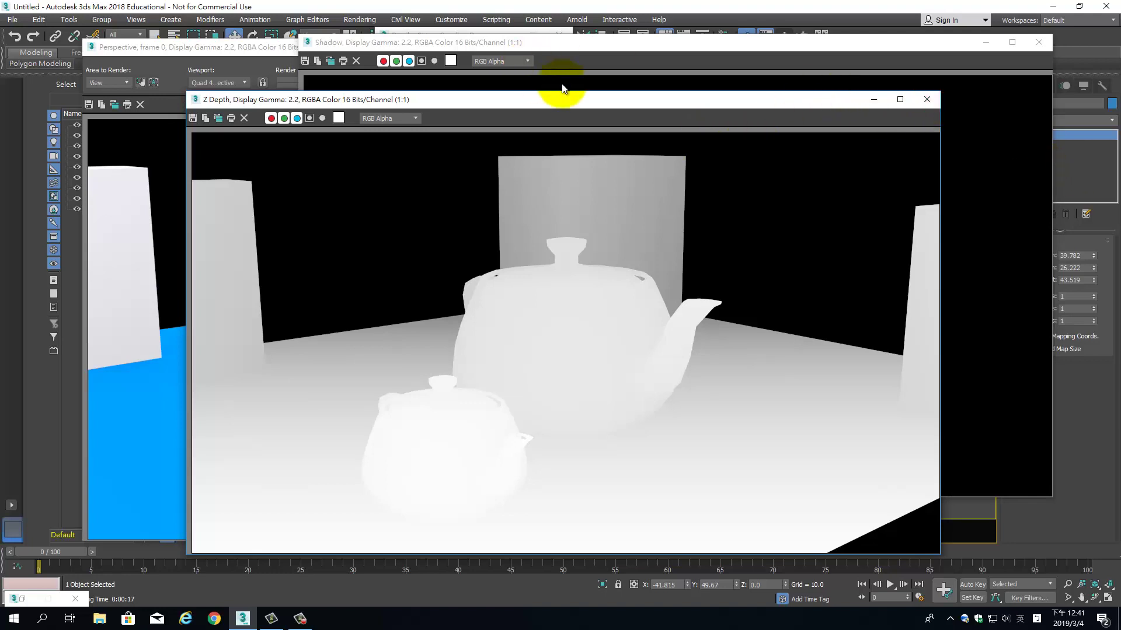
Maximize and restore the Z Depth window, then move the Perspective render off to the left.
double_click(640, 100)
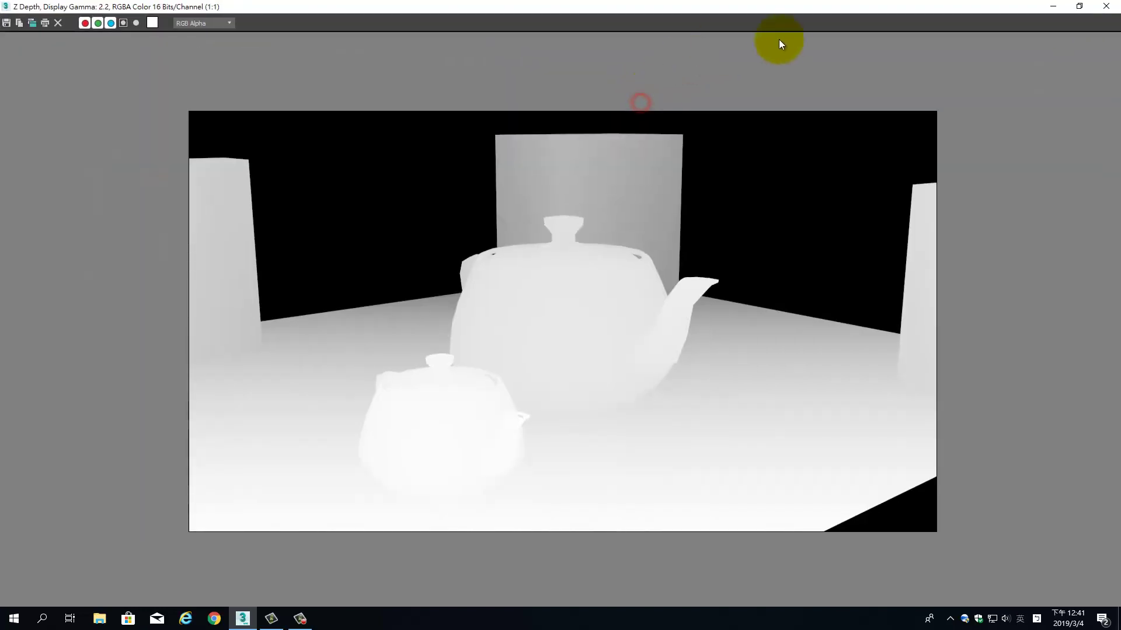
double_click(763, 8)
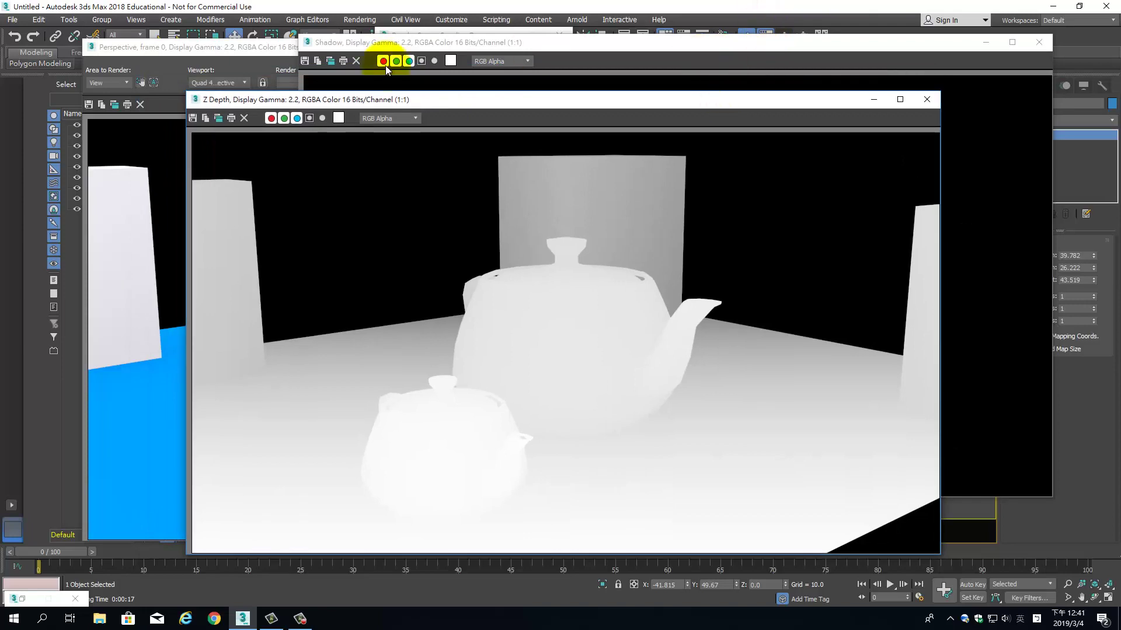
click(173, 50)
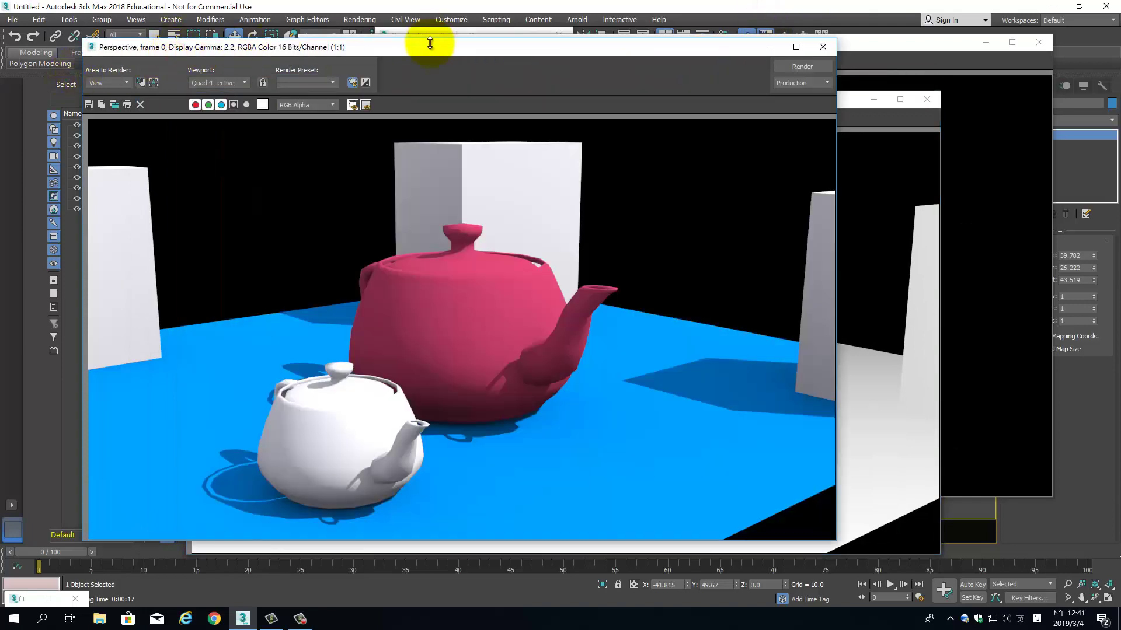
drag(424, 53, 0, 169)
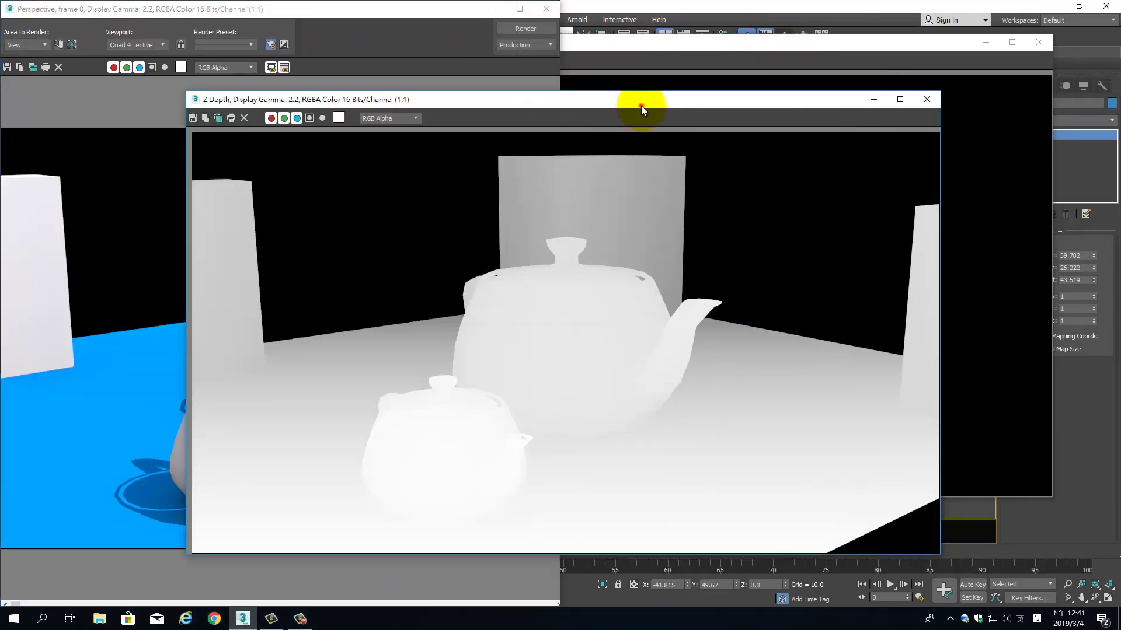
drag(641, 106, 358, 463)
Bring the Object ID render forward, then move the Shadow window lower down.
click(734, 512)
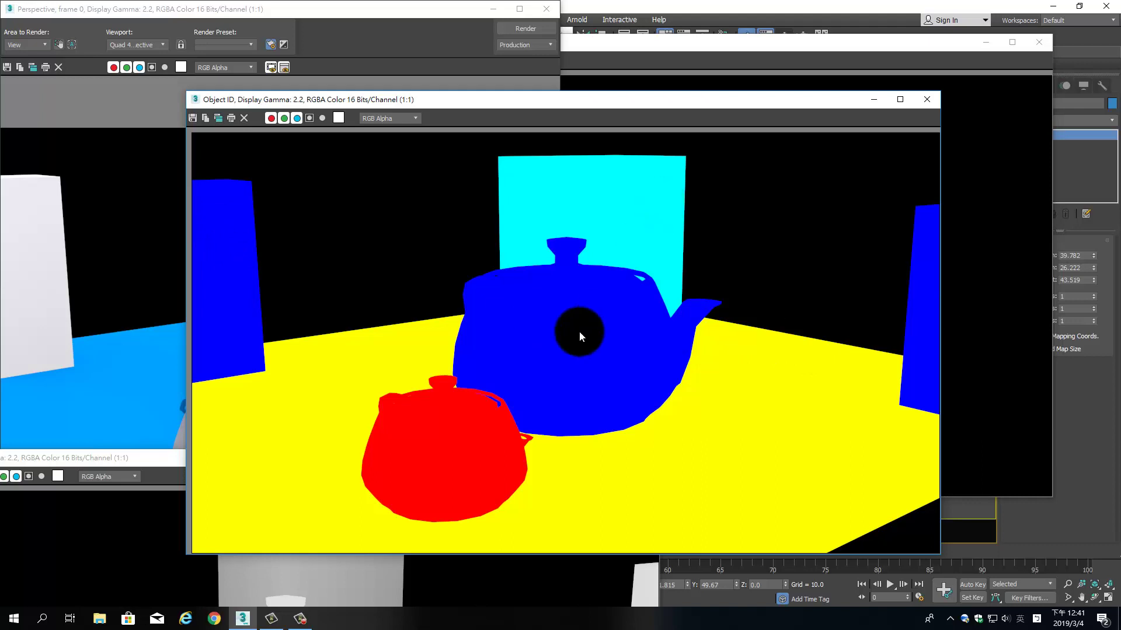
click(675, 390)
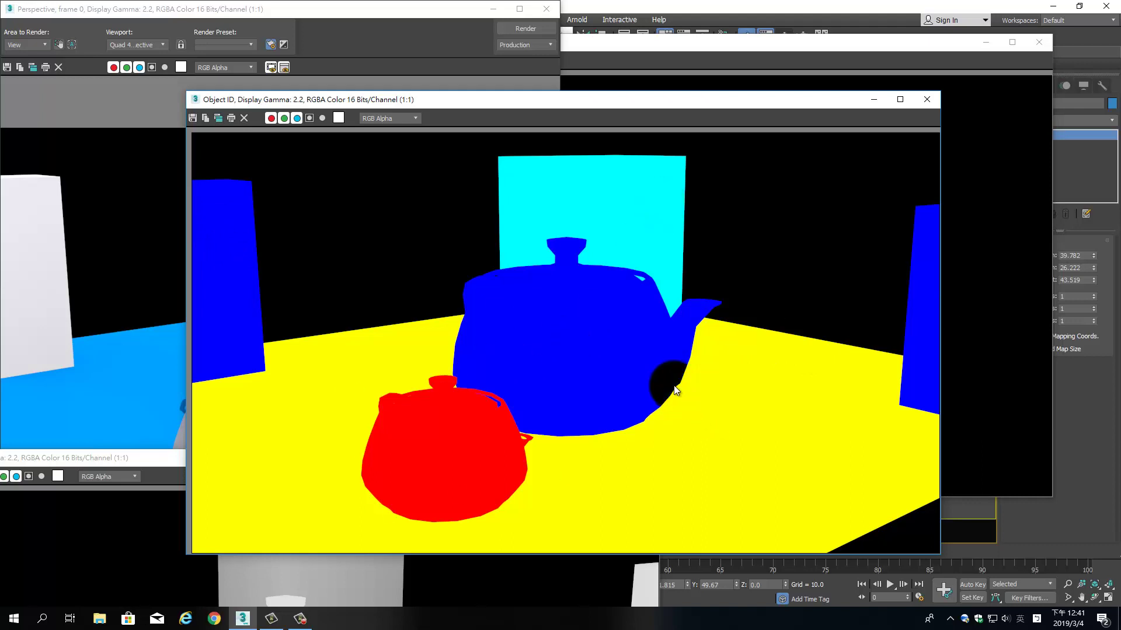
click(519, 403)
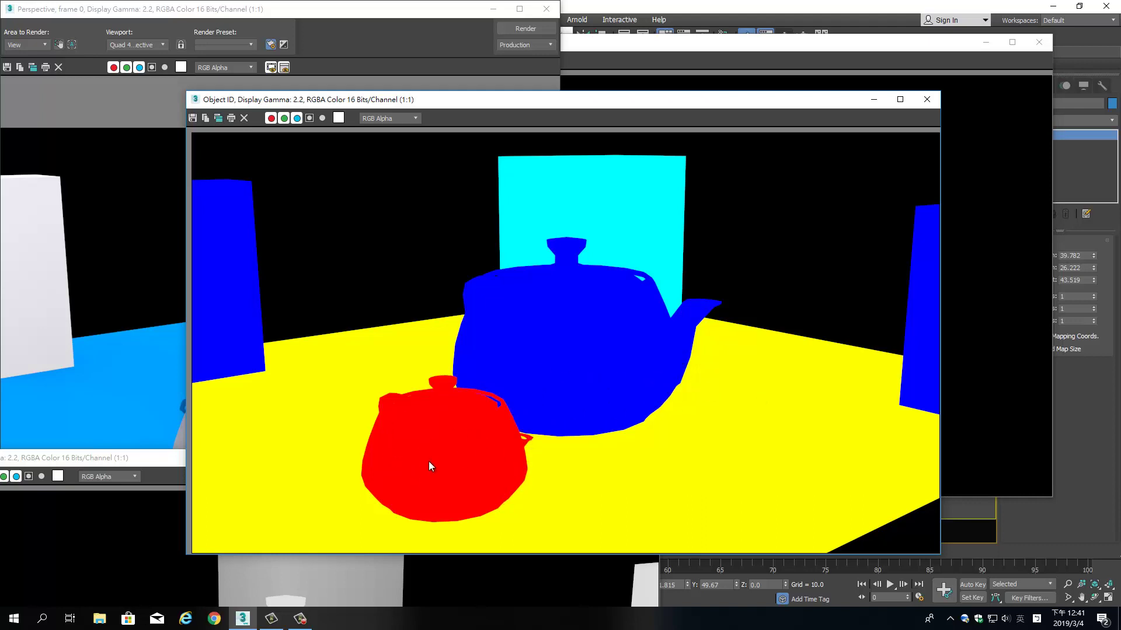
click(526, 421)
click(1077, 534)
drag(467, 15, 676, 140)
Show Render Setup's Render Elements and scroll to the Shadow element's name and output path.
drag(652, 48, 646, 113)
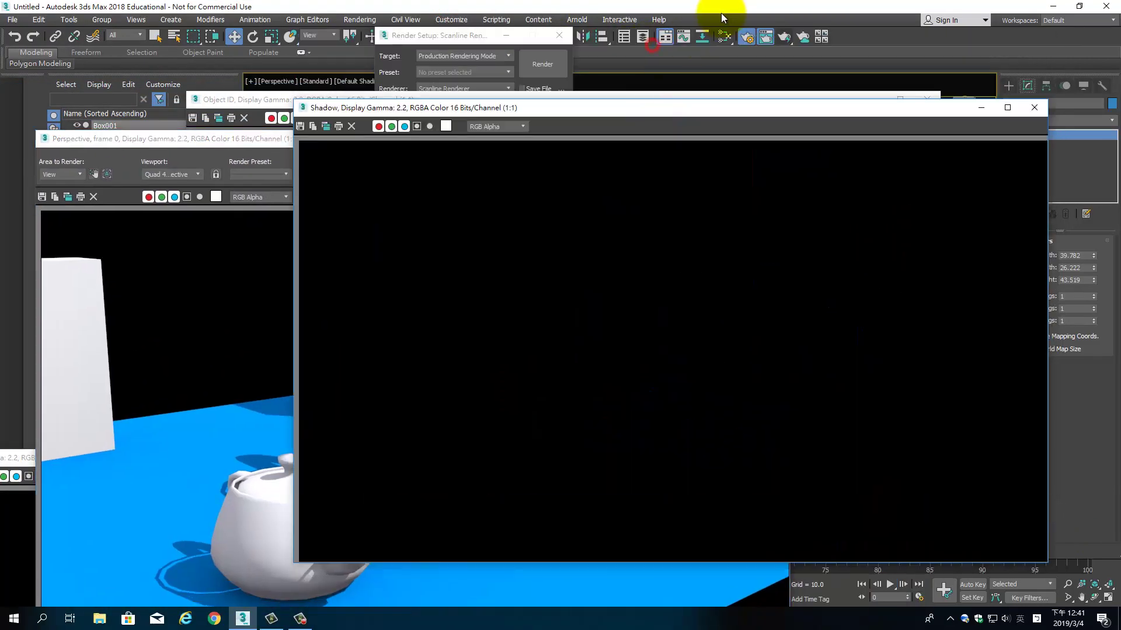
click(746, 37)
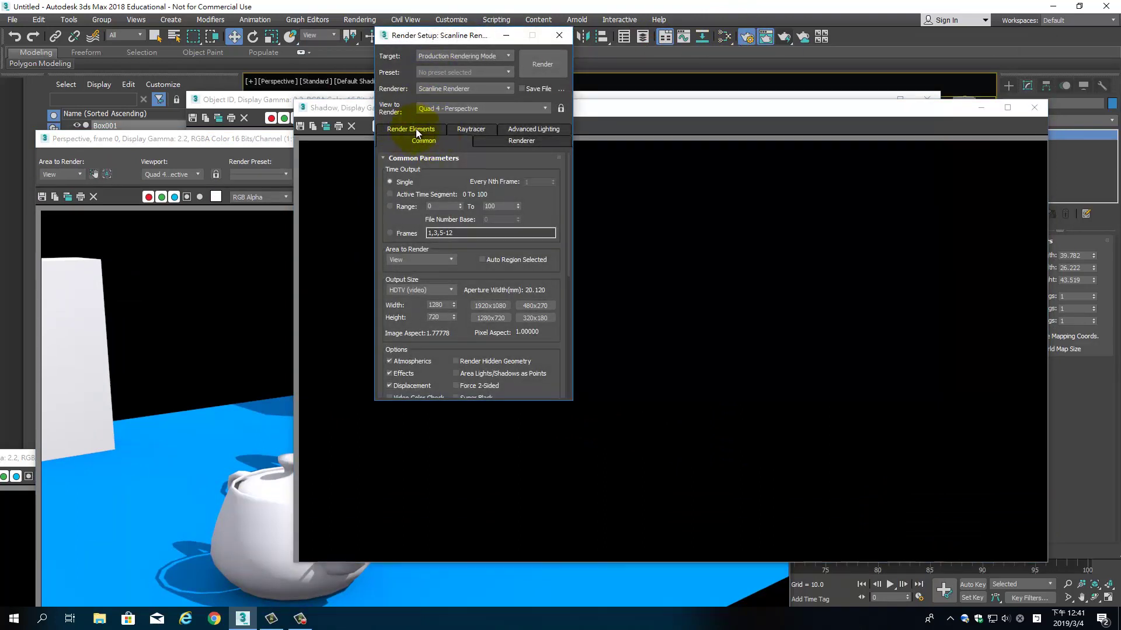
click(418, 128)
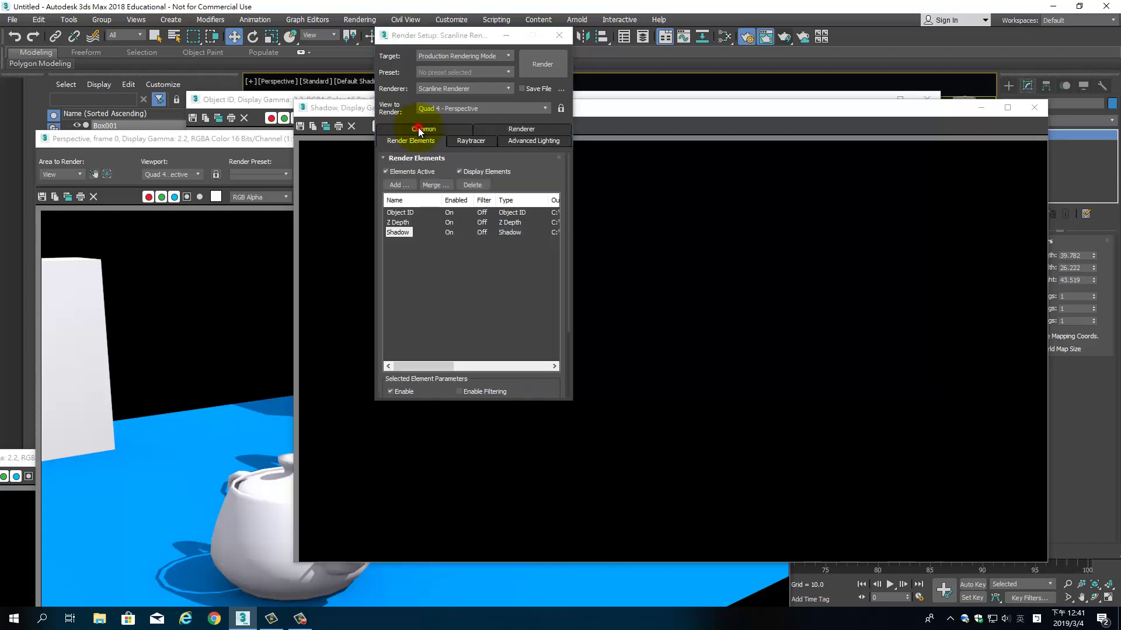
click(393, 186)
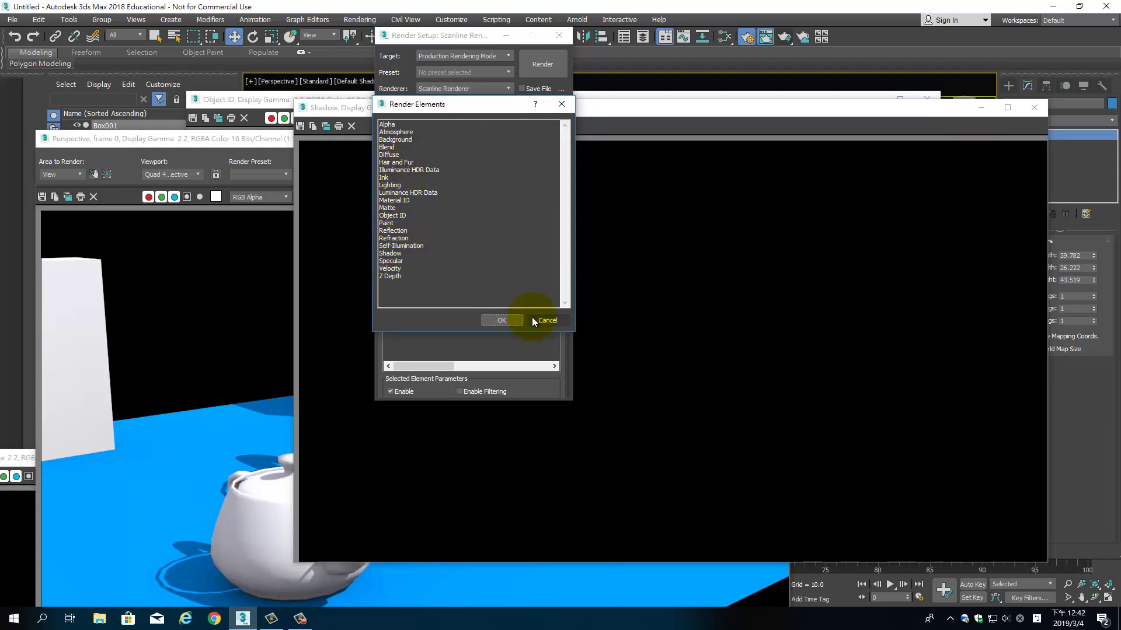
click(508, 320)
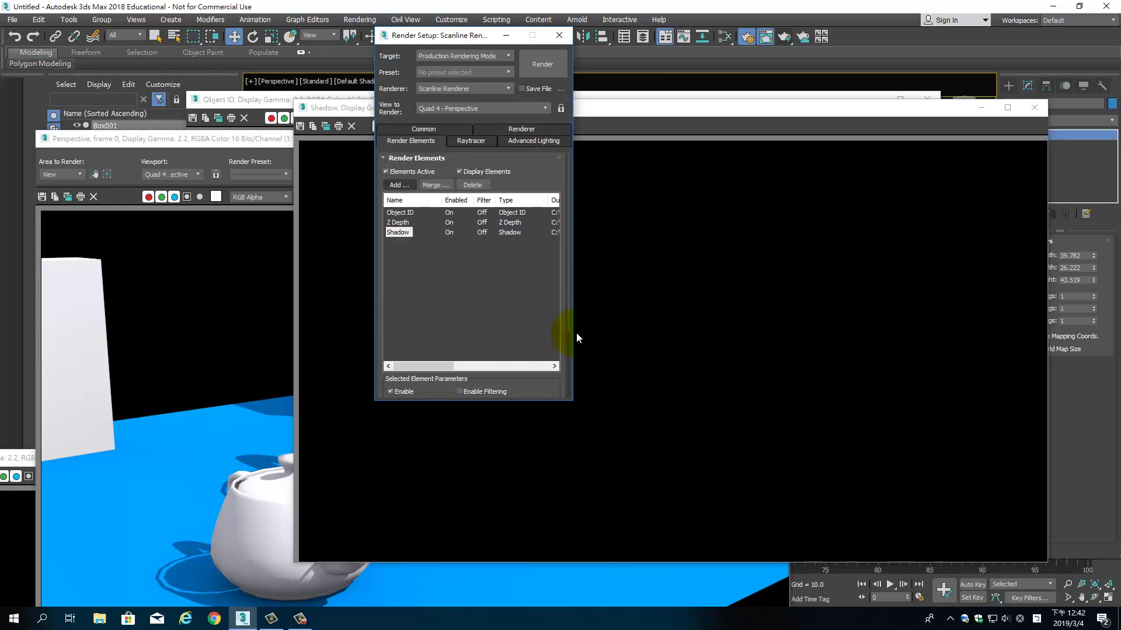
drag(567, 322, 567, 390)
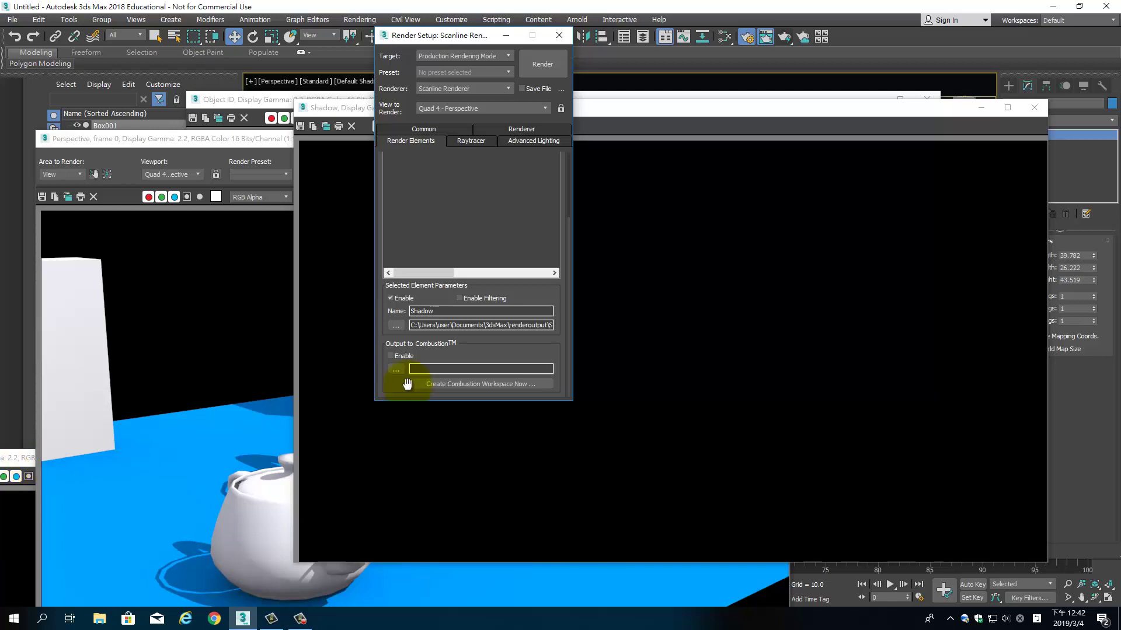
Close Render Setup and the Shadow, Perspective, Object ID and Z Depth frame windows, restoring four viewports.
click(559, 36)
click(1035, 110)
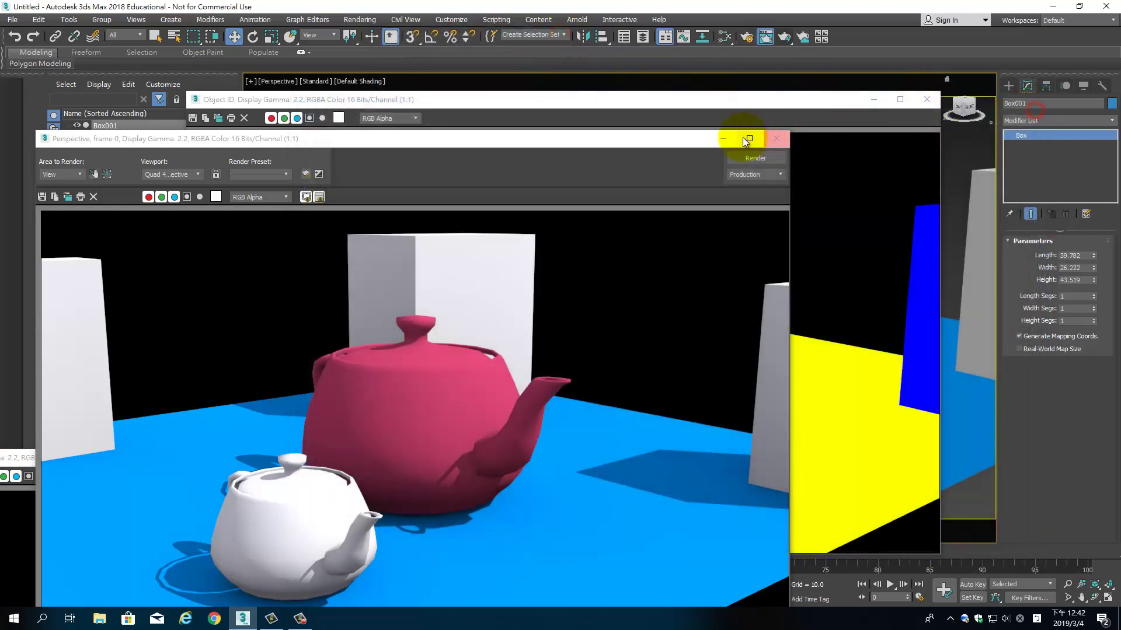
mouse_move(667, 145)
mouse_down()
mouse_move(736, 171)
mouse_move(635, 177)
mouse_move(689, 93)
mouse_up()
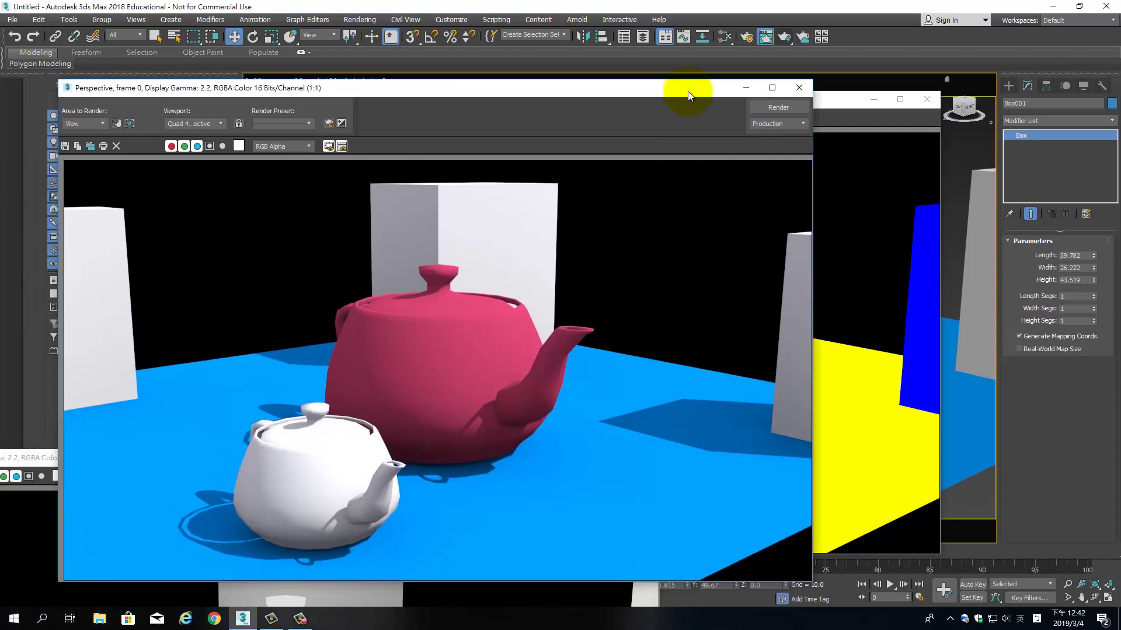
click(799, 89)
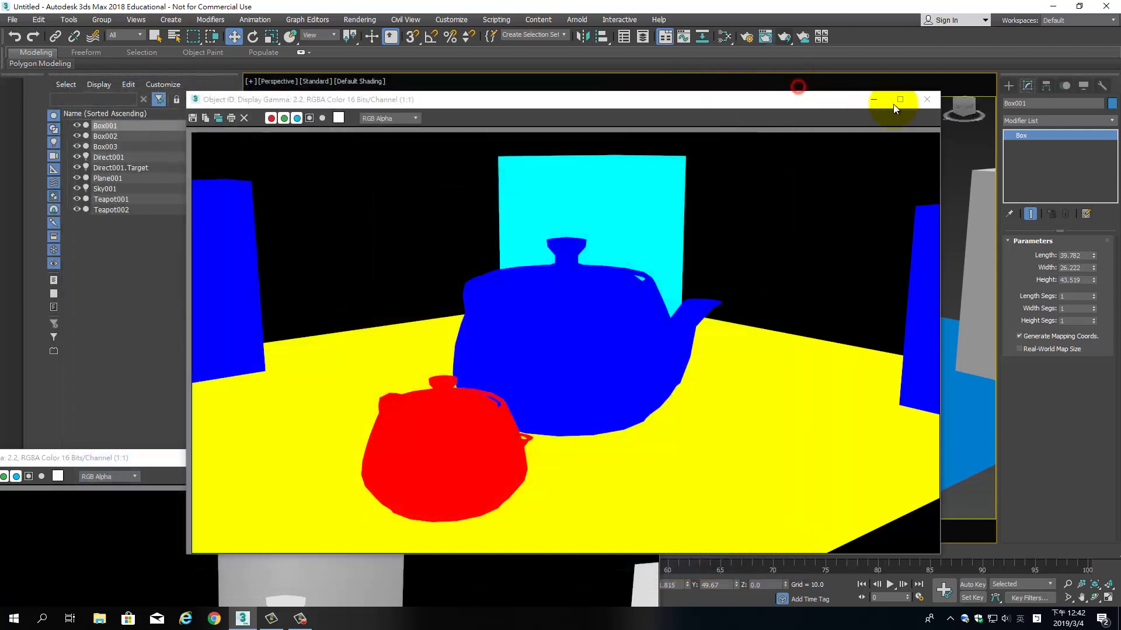
click(926, 100)
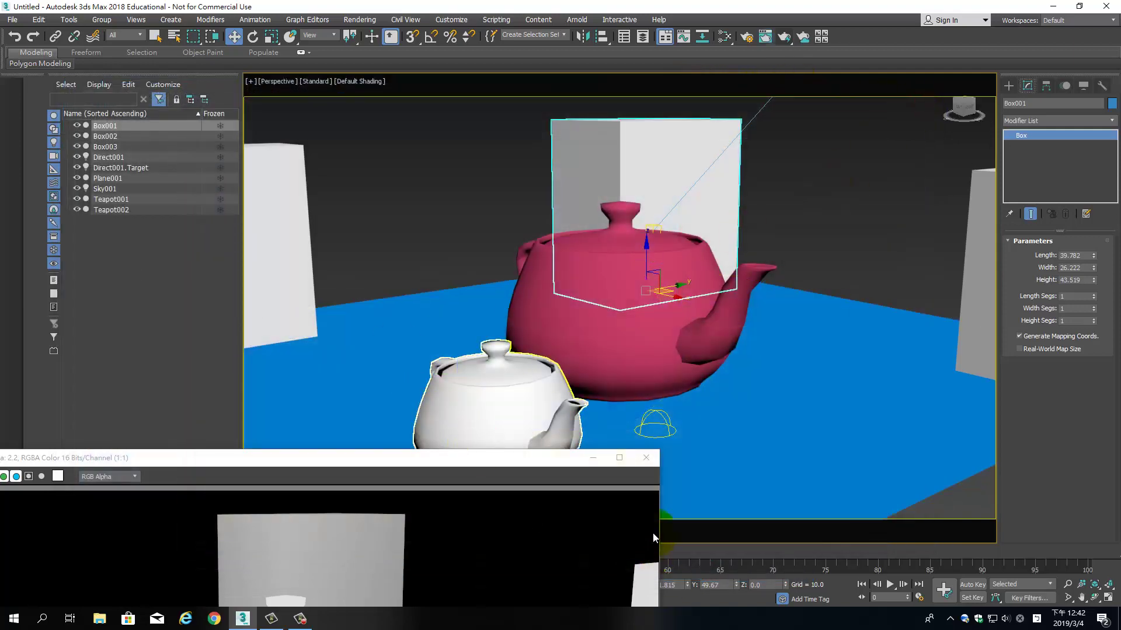
click(646, 462)
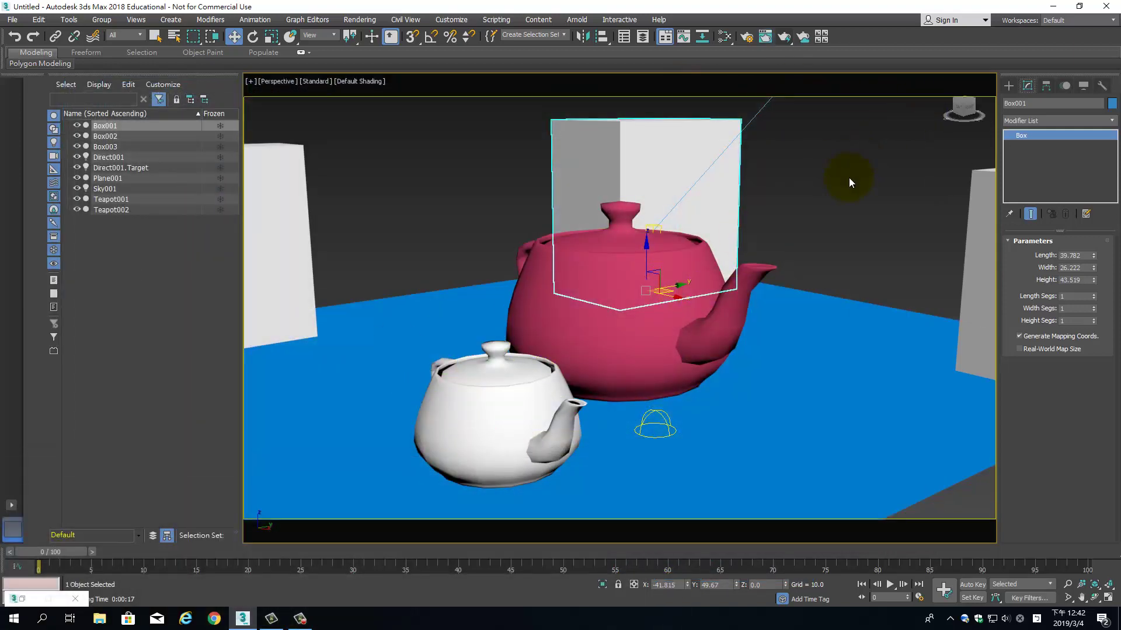
key(alt+w)
Select Direct001 to show its light parameters, hotspot 117 and falloff 119.
click(839, 110)
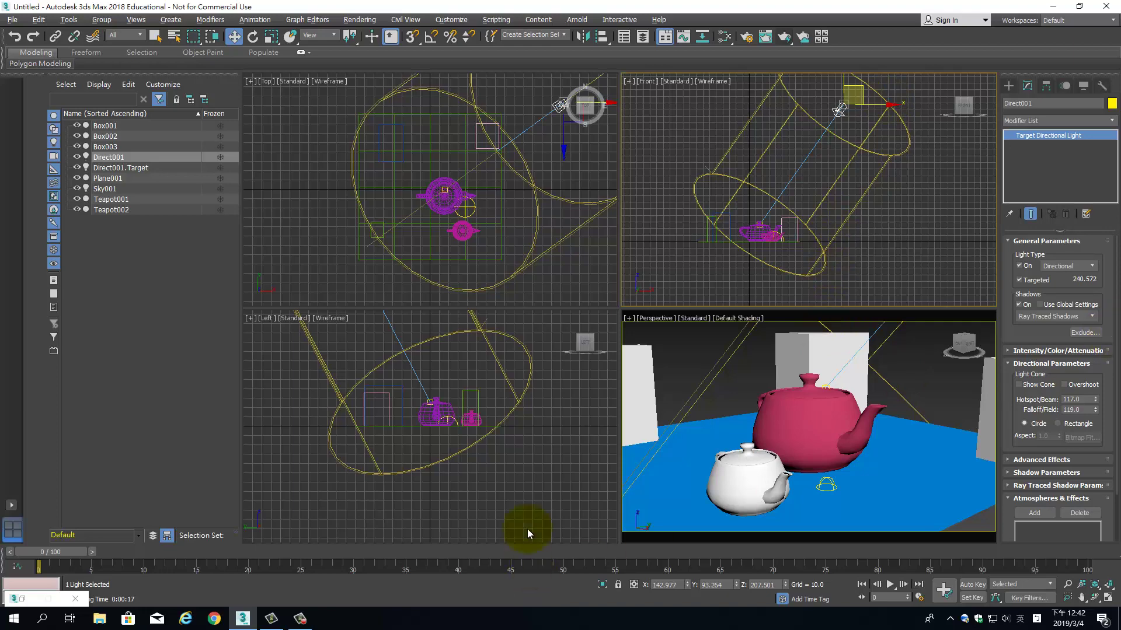
click(951, 444)
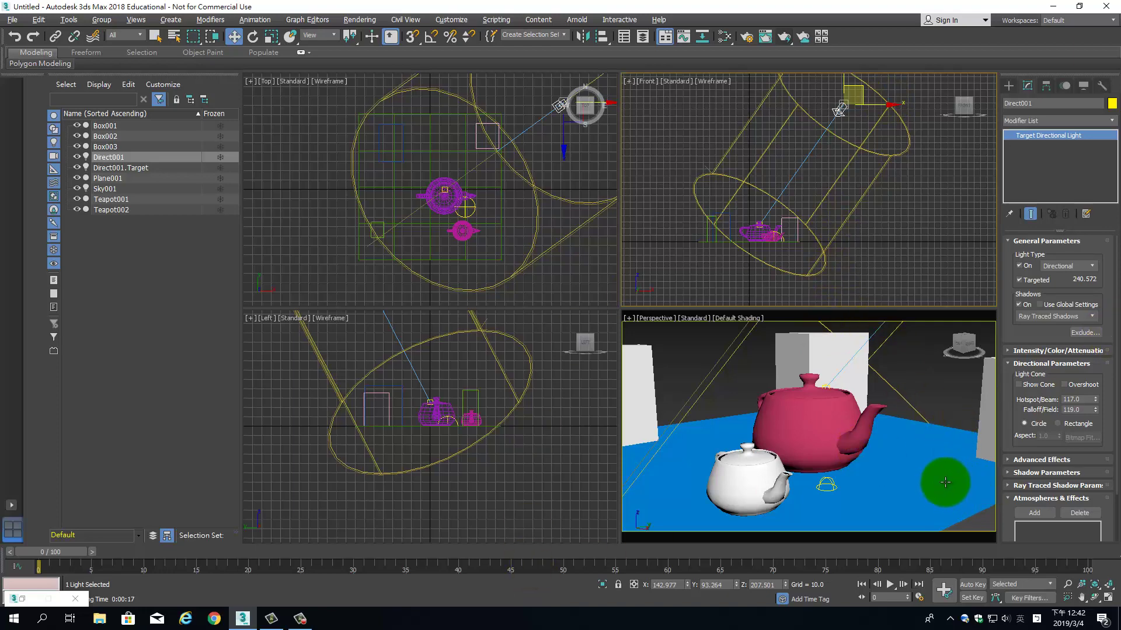